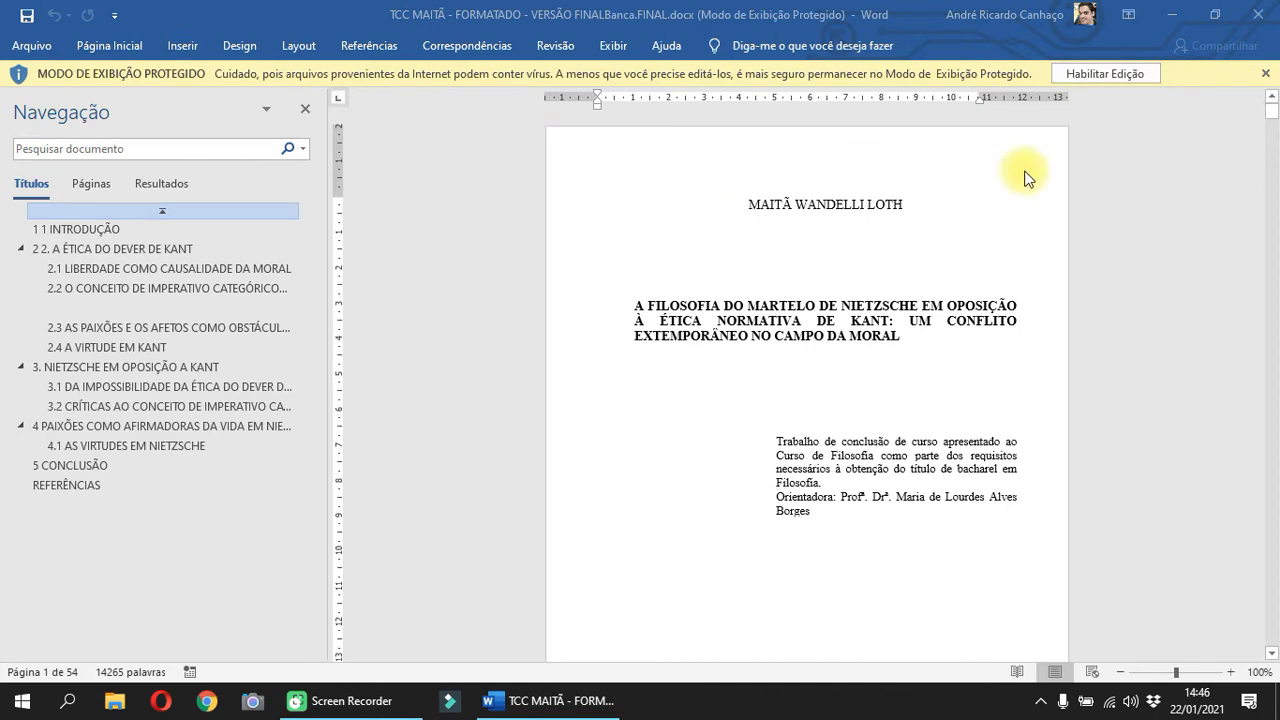
Enable editing for the thesis document opened in Protected View
{"action": "left_click", "coordinate": [1116, 77]}
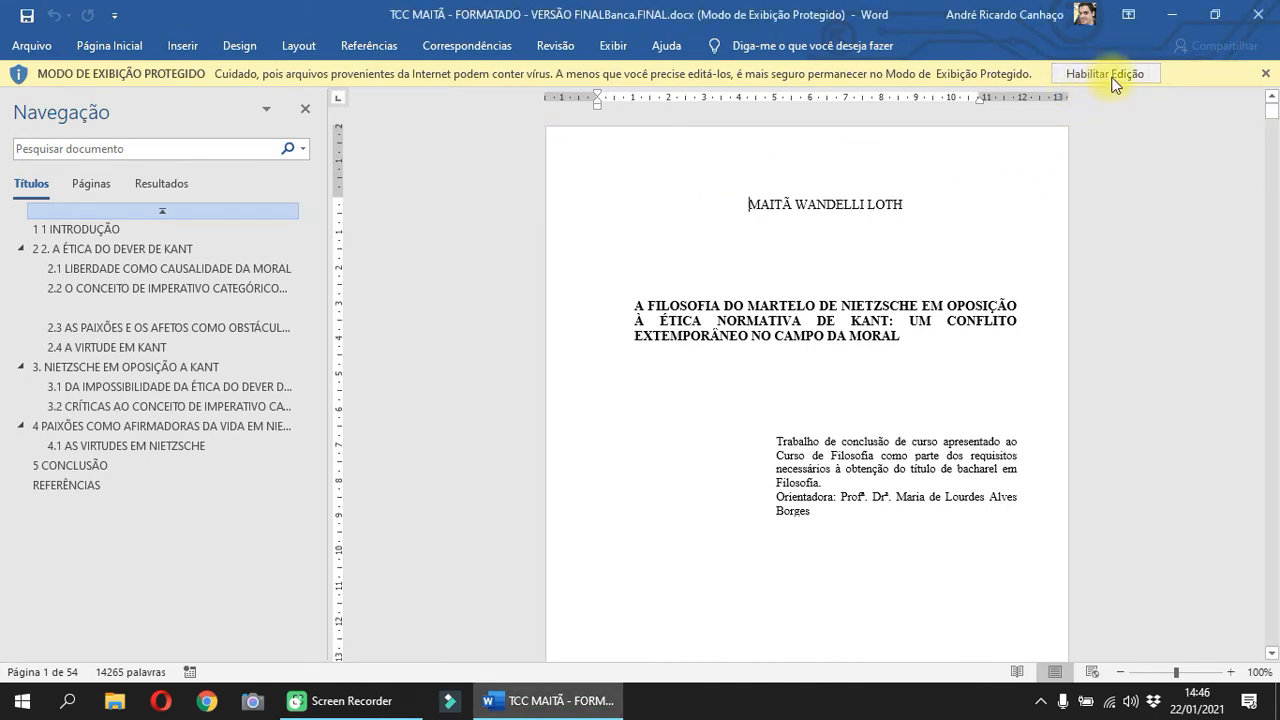
{"action": "left_click", "coordinate": [1116, 74]}
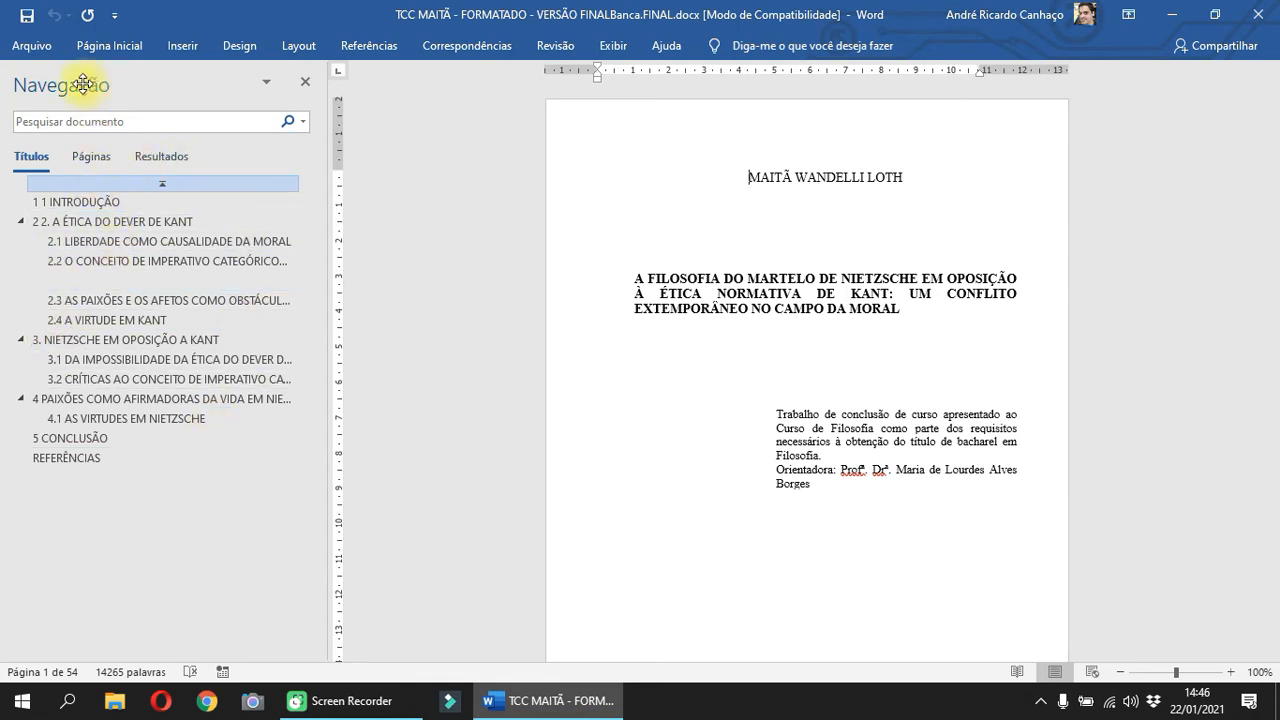
Jump through the thesis headings 2.2, 3. NIETZSCHE EM OPOSIÇÃO A KANT and 1 INTRODUÇÃO using the document outline
{"action": "left_click", "coordinate": [118, 243]}
{"action": "left_click", "coordinate": [121, 259]}
{"action": "left_click", "coordinate": [119, 318]}
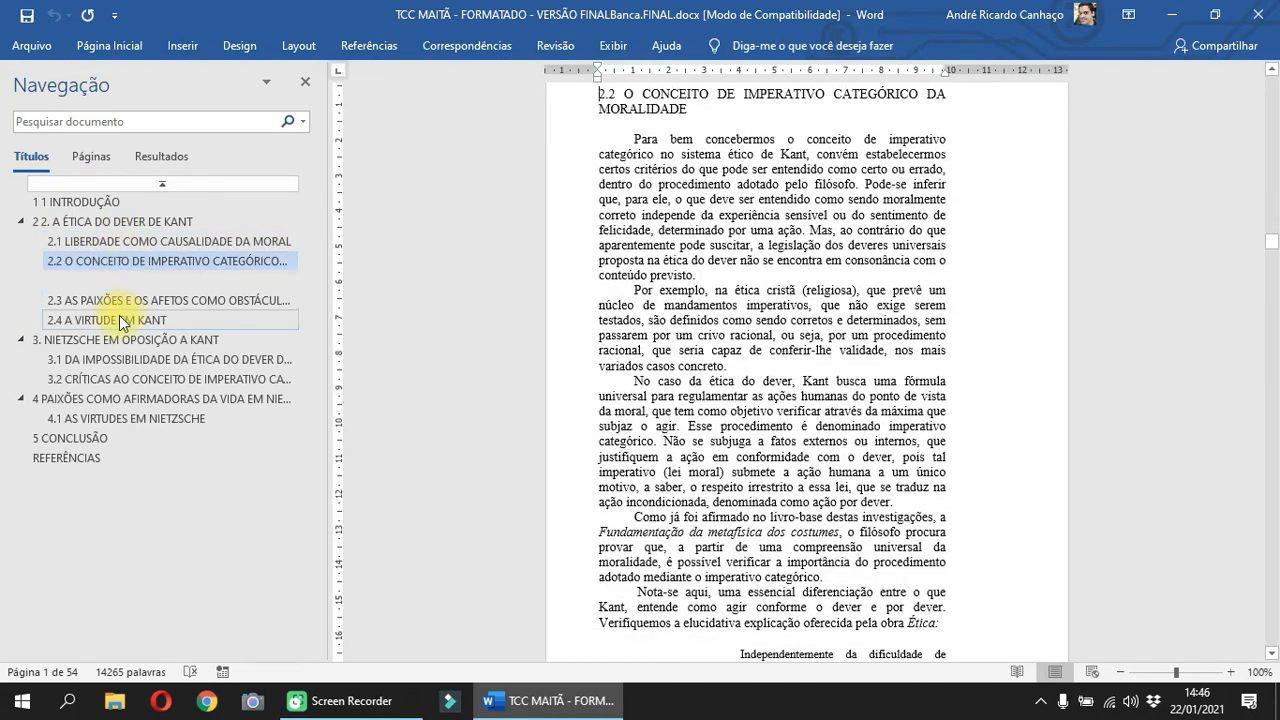
{"action": "left_click", "coordinate": [130, 341]}
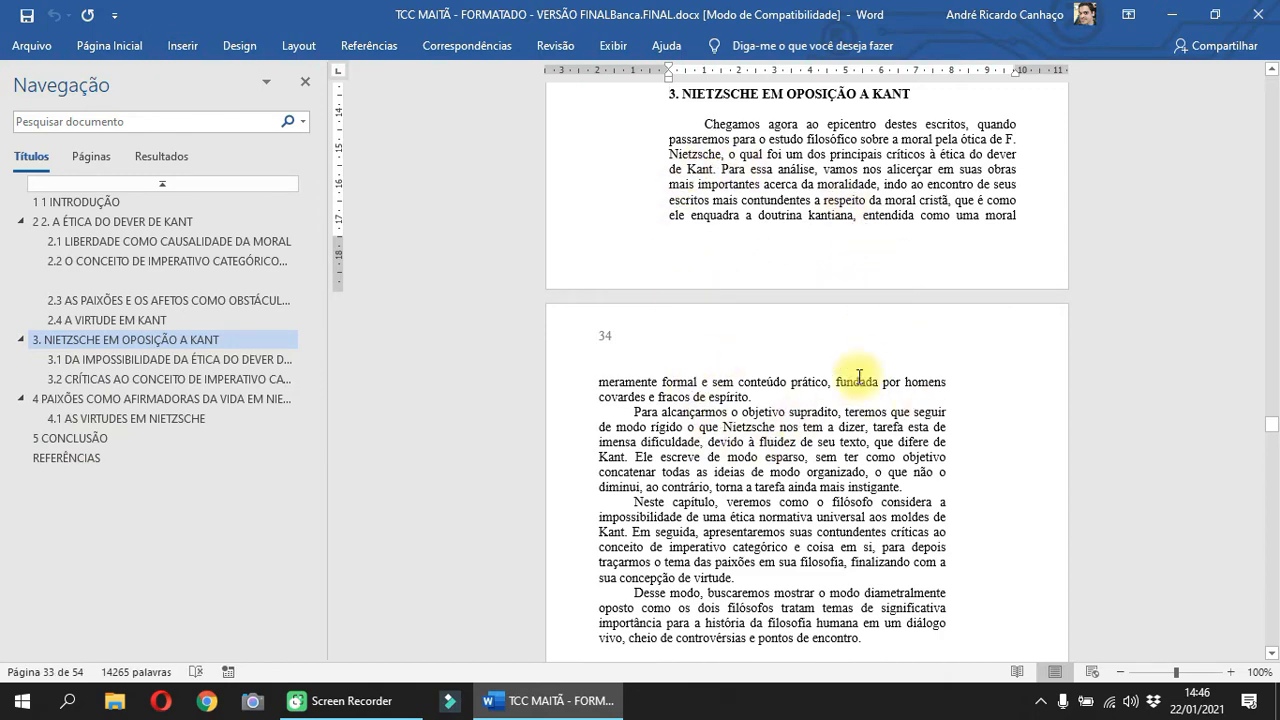
{"action": "scroll", "coordinate": [956, 358], "scroll_direction": "up", "scroll_amount": 1}
{"action": "scroll", "coordinate": [956, 358], "scroll_direction": "up", "scroll_amount": 10}
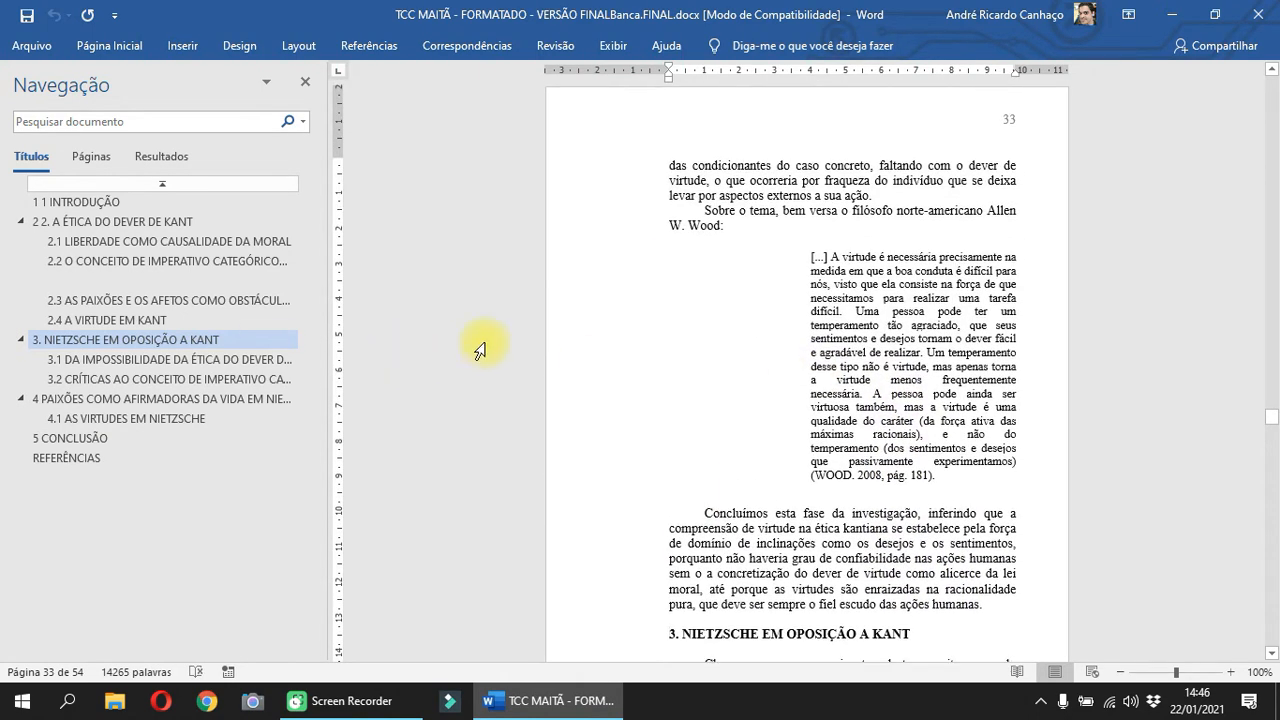
{"action": "left_click", "coordinate": [100, 202]}
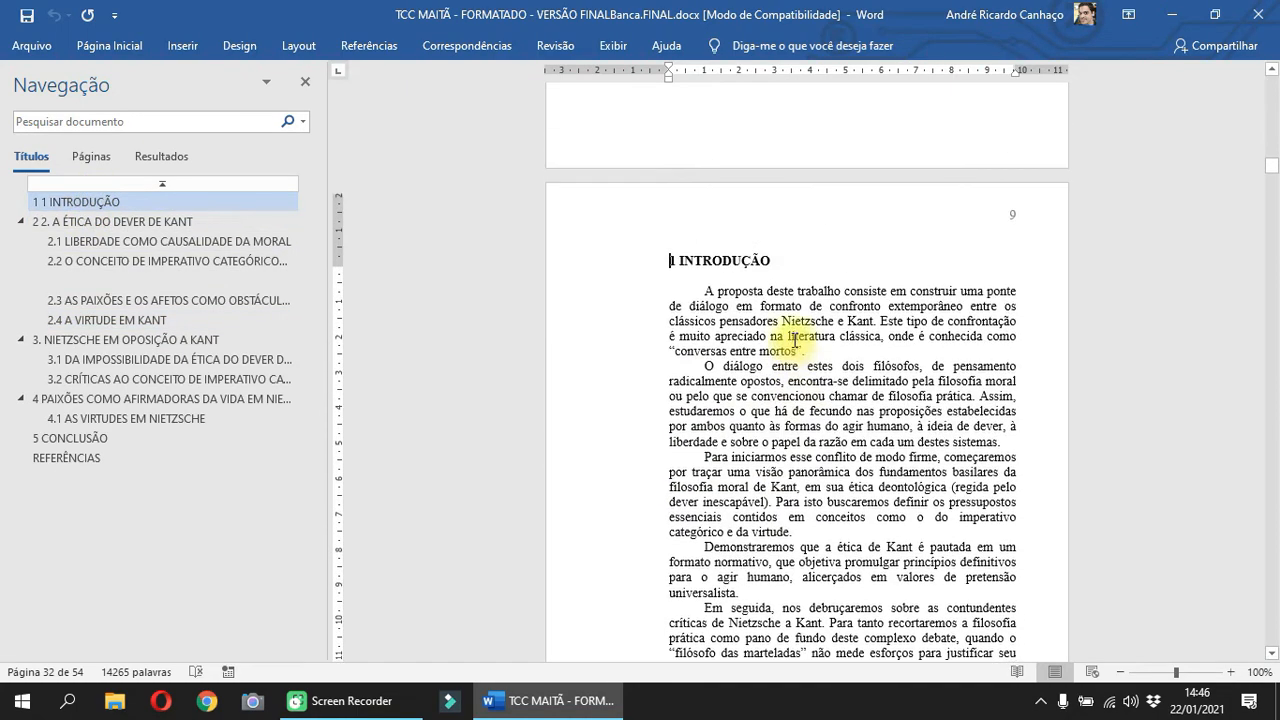
Compare the SUMÁRIO with the introduction page, highlighting the REFERÊNCIAS page number and the lower entries of the table of contents
{"action": "scroll", "coordinate": [794, 340], "scroll_direction": "up", "scroll_amount": 7}
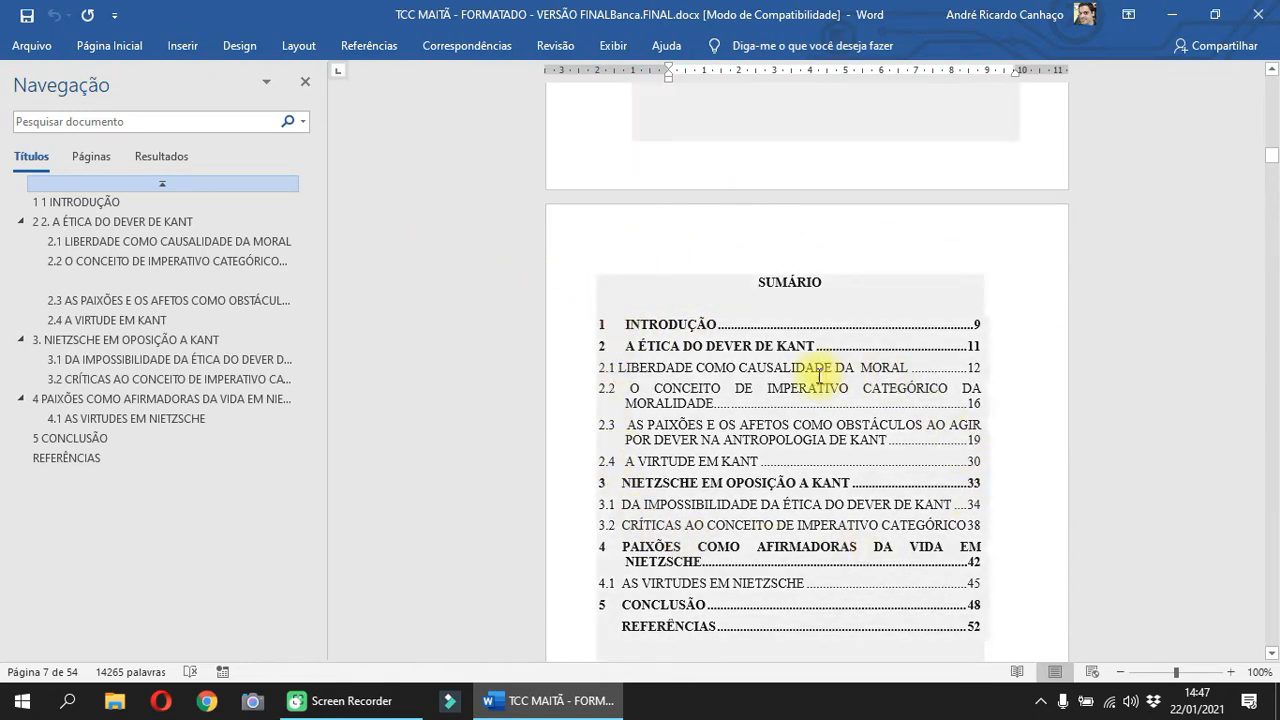
{"action": "scroll", "coordinate": [1014, 434], "scroll_direction": "down", "scroll_amount": 15}
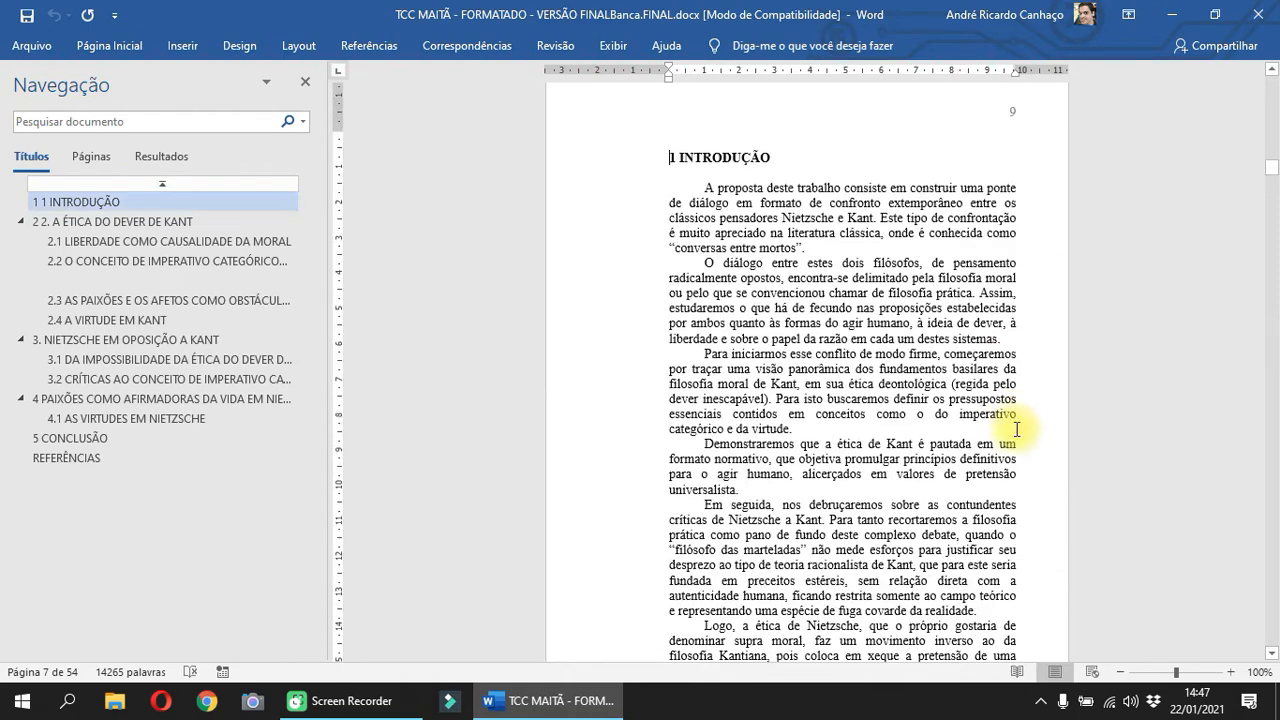
{"action": "scroll", "coordinate": [851, 457], "scroll_direction": "up", "scroll_amount": 15}
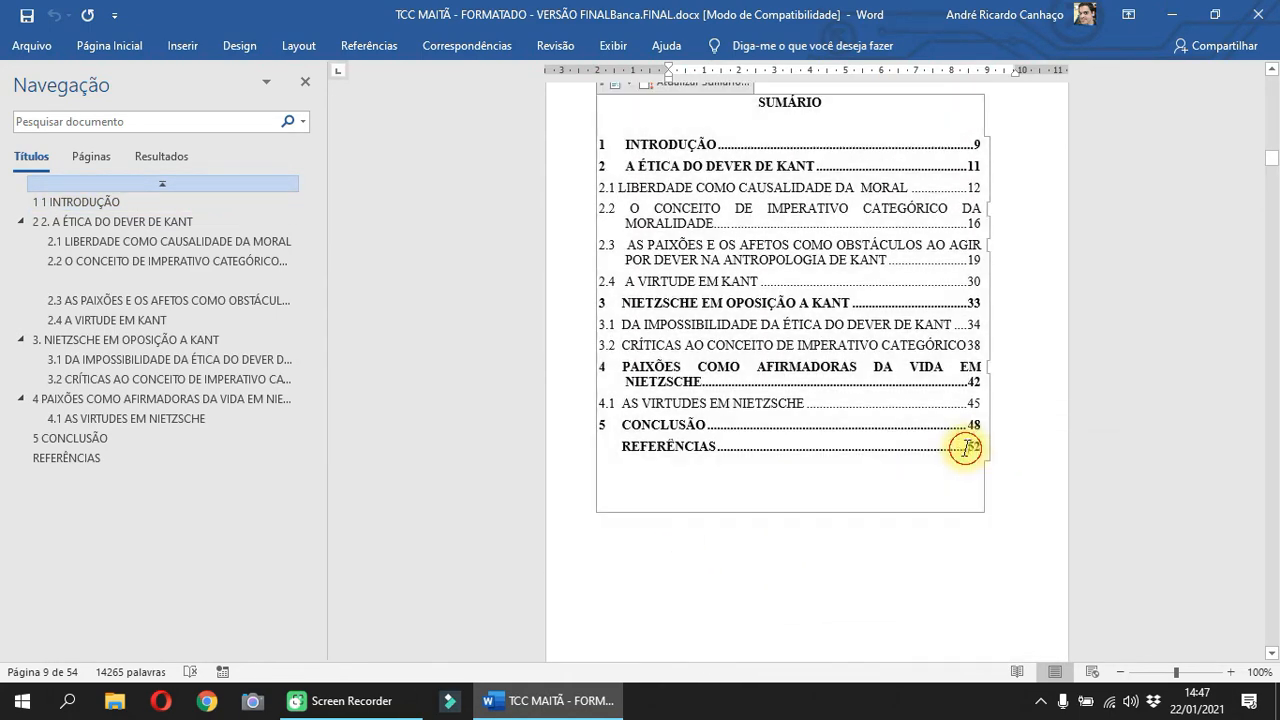
{"action": "double_click", "coordinate": [972, 447]}
{"action": "scroll", "coordinate": [1006, 357], "scroll_direction": "up", "scroll_amount": 2}
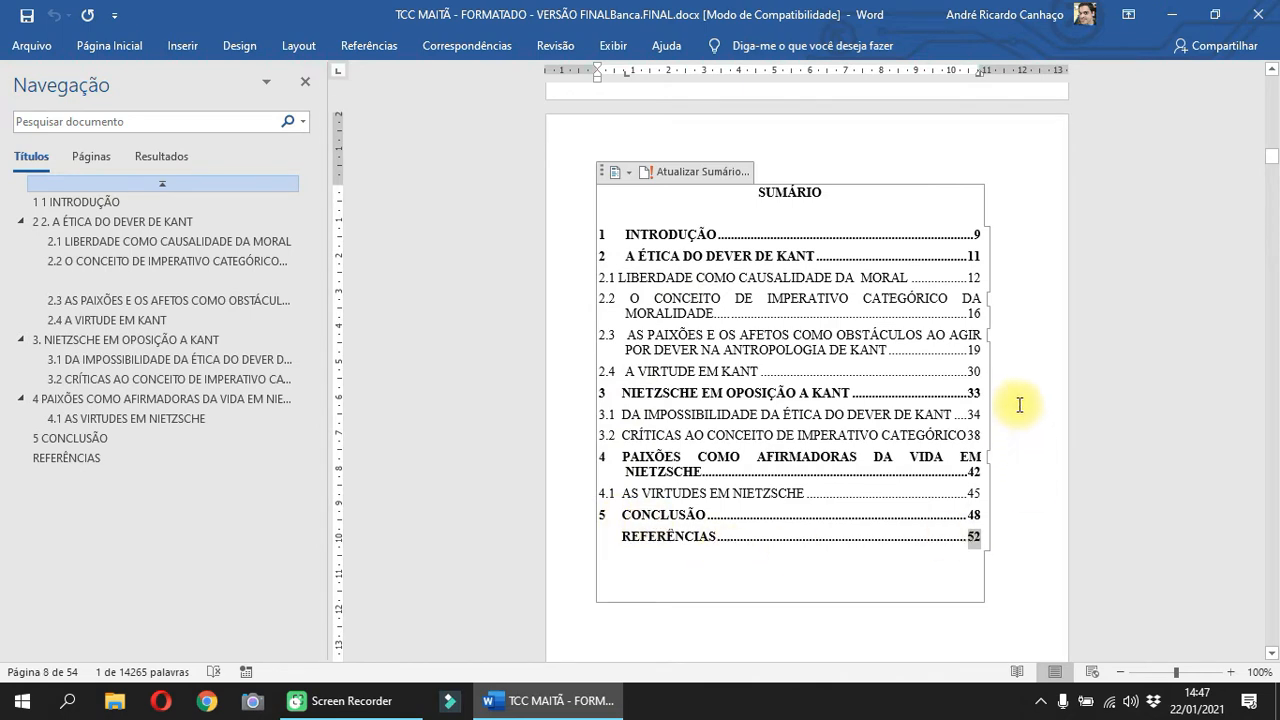
{"action": "left_click", "coordinate": [1014, 354]}
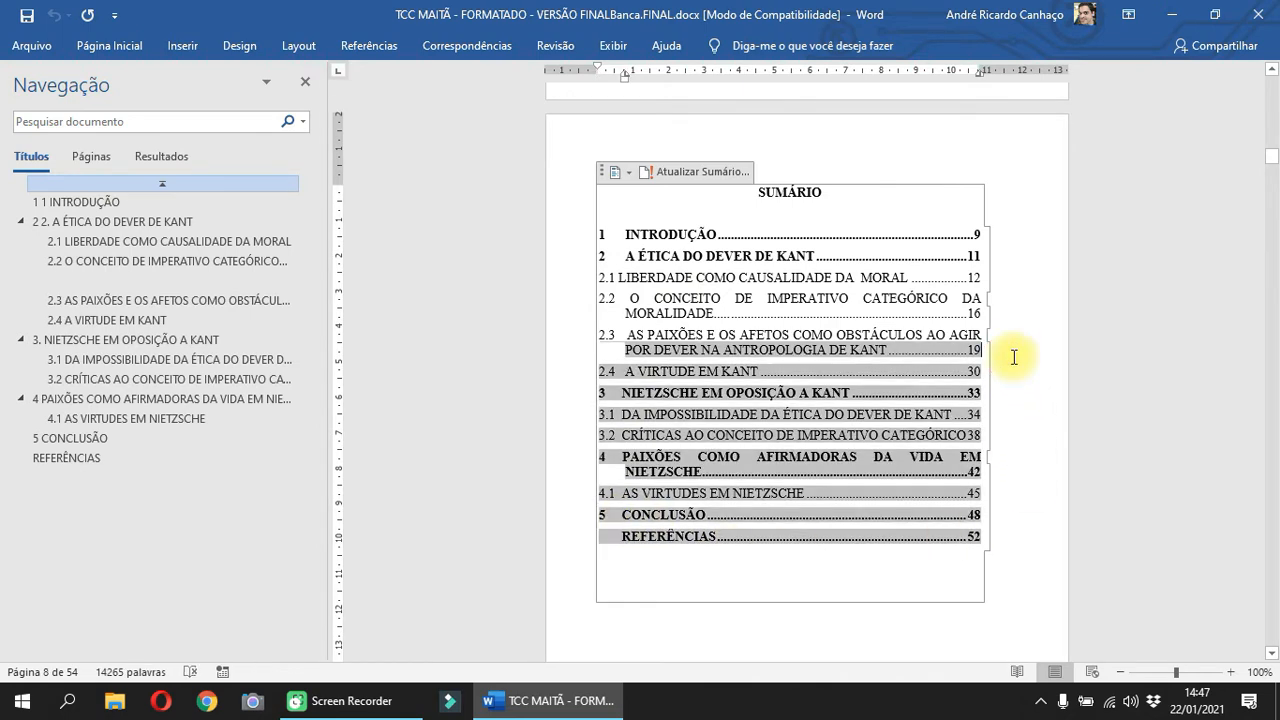
{"action": "left_click", "coordinate": [978, 158]}
Review the pre-textual pages backwards from the RESUMO to the catalogue card, and select the card's image
{"action": "scroll", "coordinate": [970, 180], "scroll_direction": "up", "scroll_amount": 8}
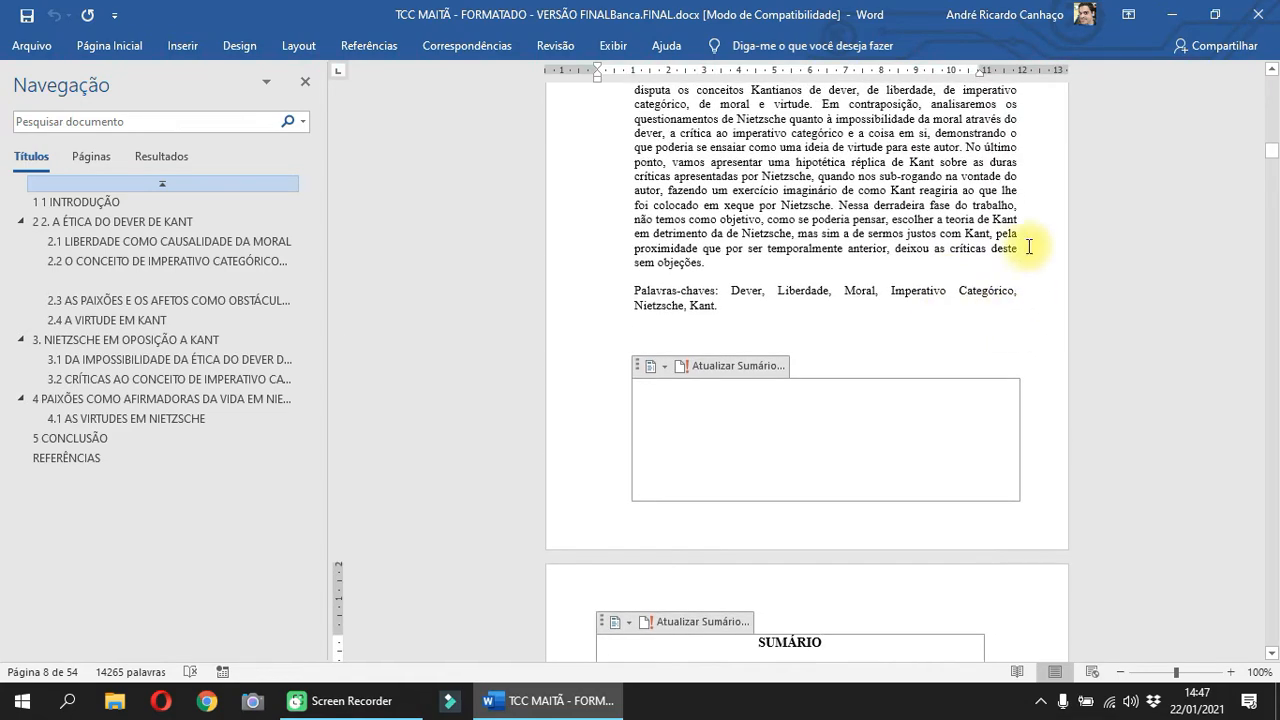
{"action": "scroll", "coordinate": [981, 276], "scroll_direction": "up", "scroll_amount": 15}
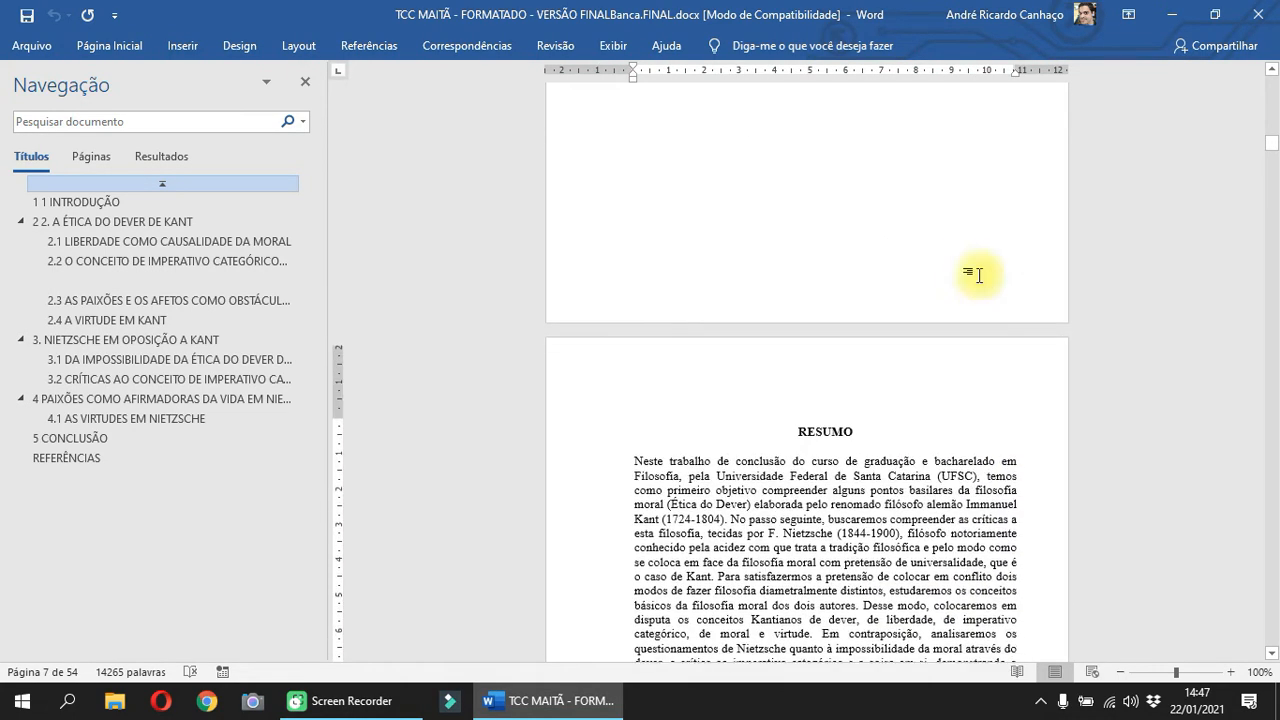
{"action": "scroll", "coordinate": [981, 276], "scroll_direction": "up", "scroll_amount": 20}
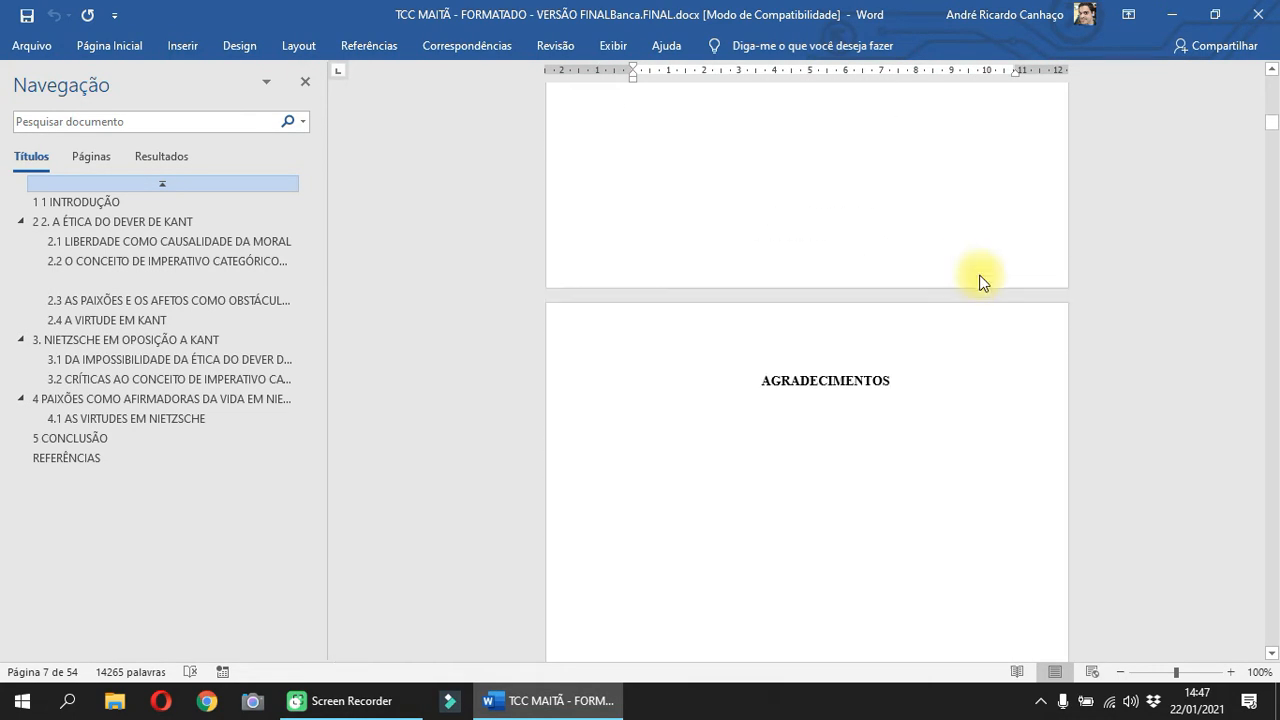
{"action": "scroll", "coordinate": [981, 276], "scroll_direction": "up", "scroll_amount": 12}
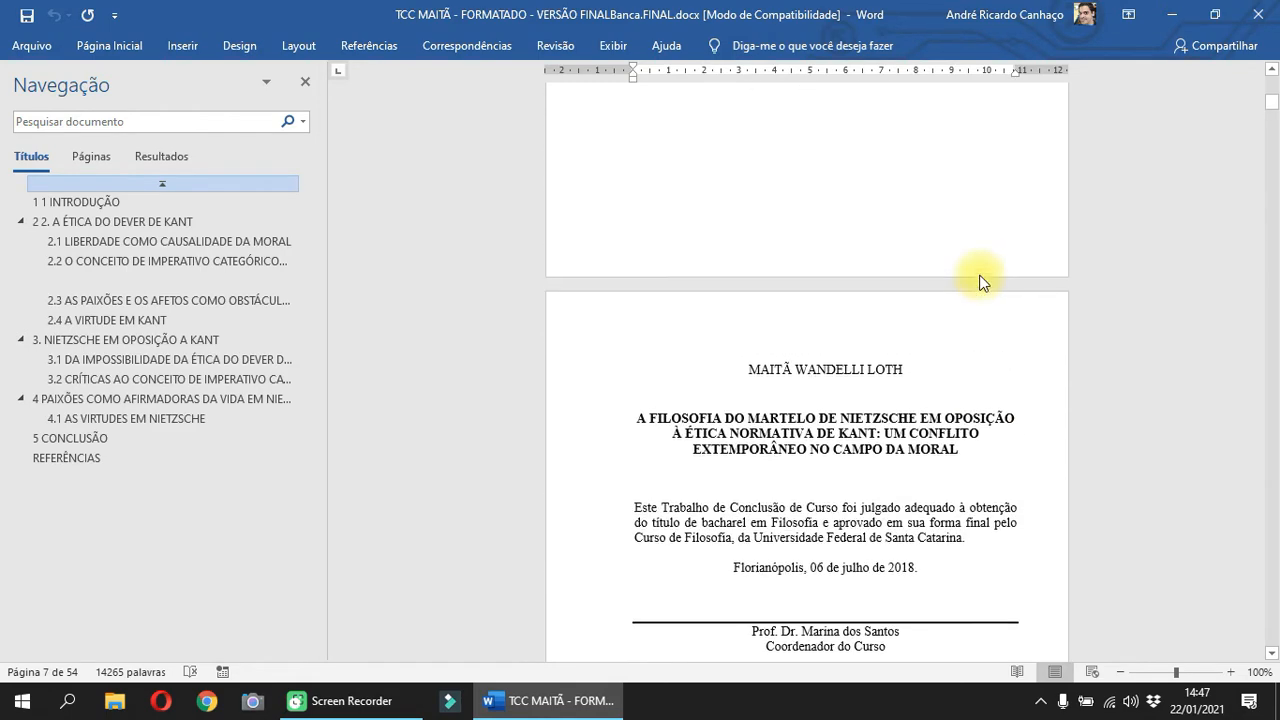
{"action": "scroll", "coordinate": [981, 276], "scroll_direction": "down", "scroll_amount": 5}
{"action": "scroll", "coordinate": [981, 276], "scroll_direction": "up", "scroll_amount": 20}
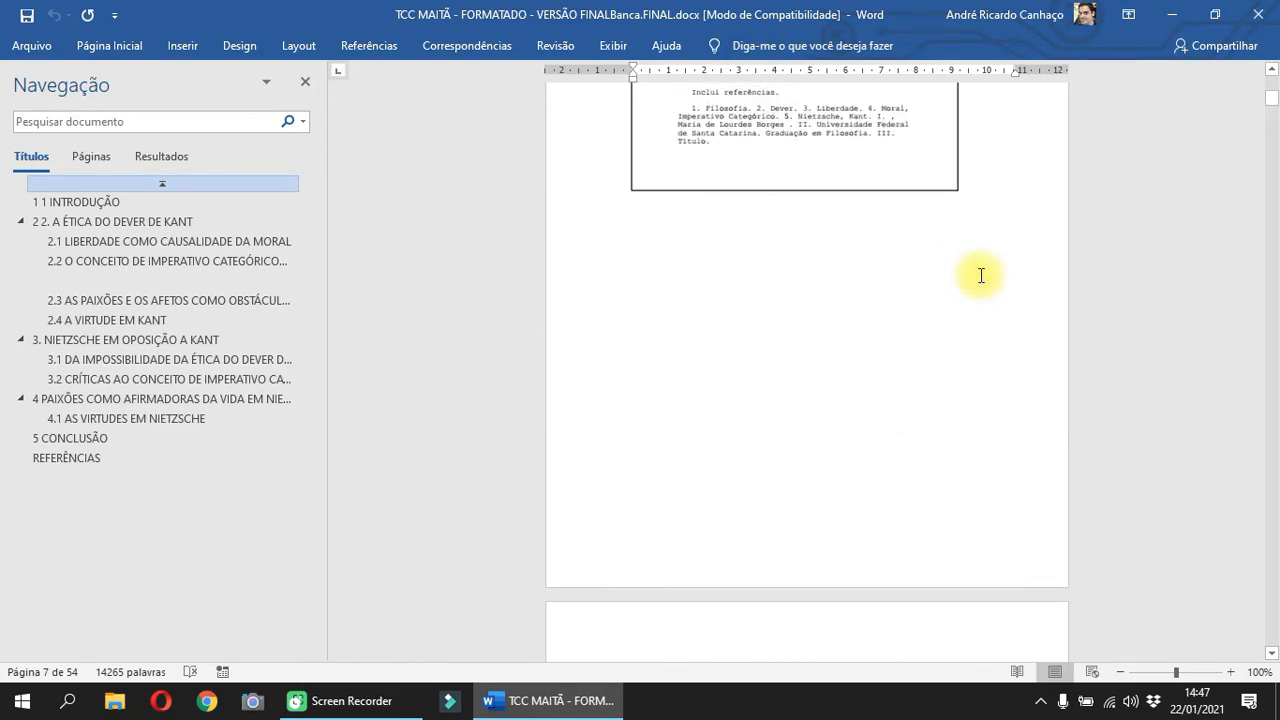
{"action": "scroll", "coordinate": [981, 276], "scroll_direction": "up", "scroll_amount": 5}
{"action": "scroll", "coordinate": [981, 276], "scroll_direction": "down", "scroll_amount": 10}
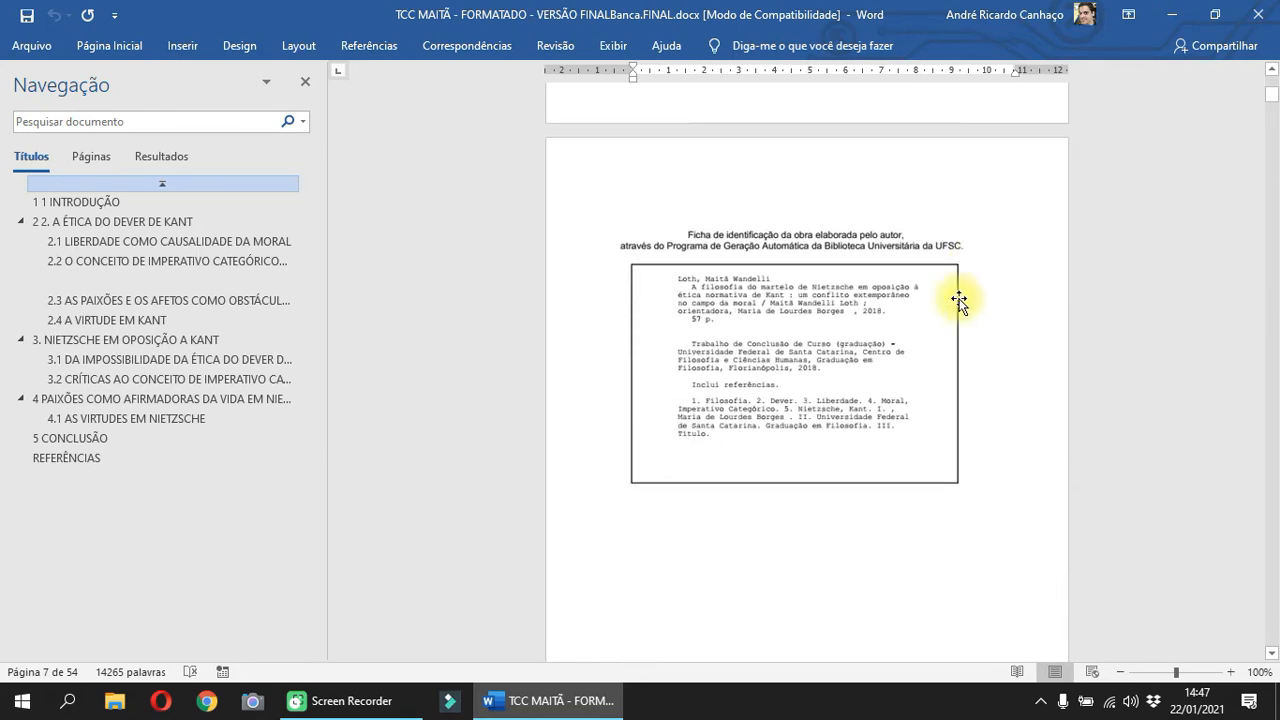
{"action": "left_click", "coordinate": [957, 304]}
{"action": "scroll", "coordinate": [980, 314], "scroll_direction": "up", "scroll_amount": 1}
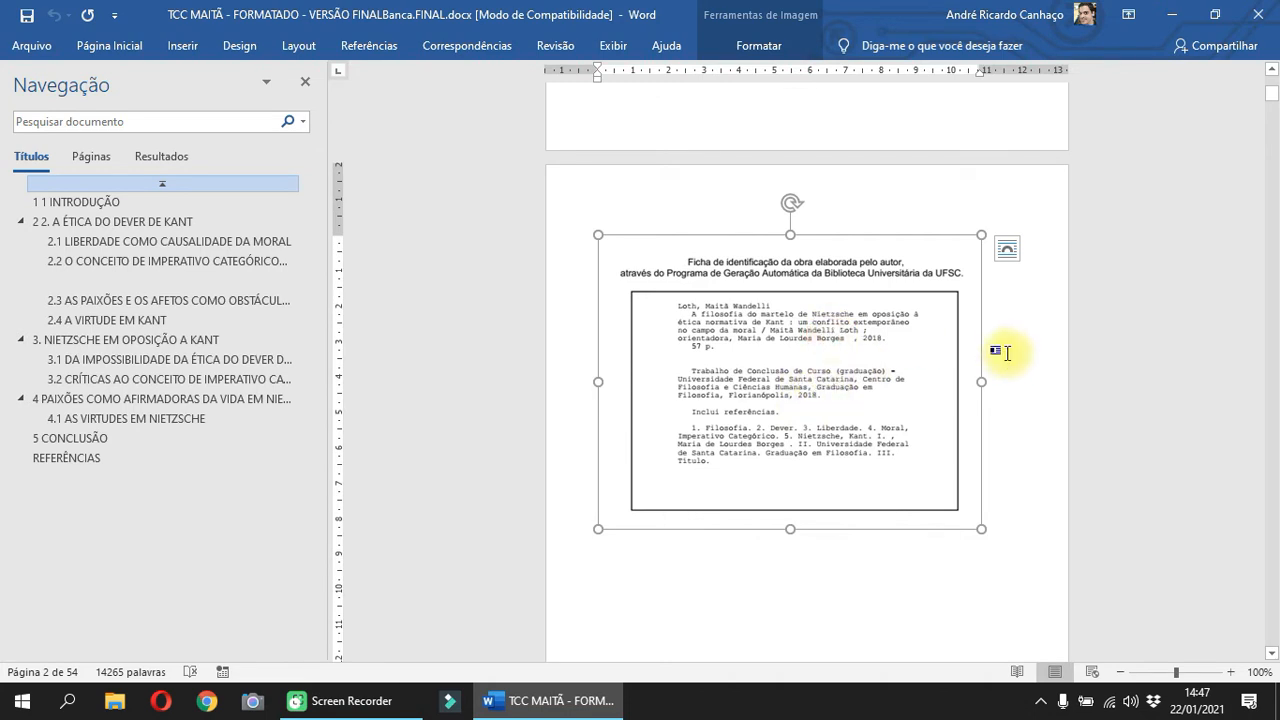
Examine the cover page's indented "Trabalho de conclusão de curso" paragraph by selecting it and checking its indent on the ruler
{"action": "scroll", "coordinate": [1007, 352], "scroll_direction": "up", "scroll_amount": 10}
{"action": "left_click", "coordinate": [873, 266]}
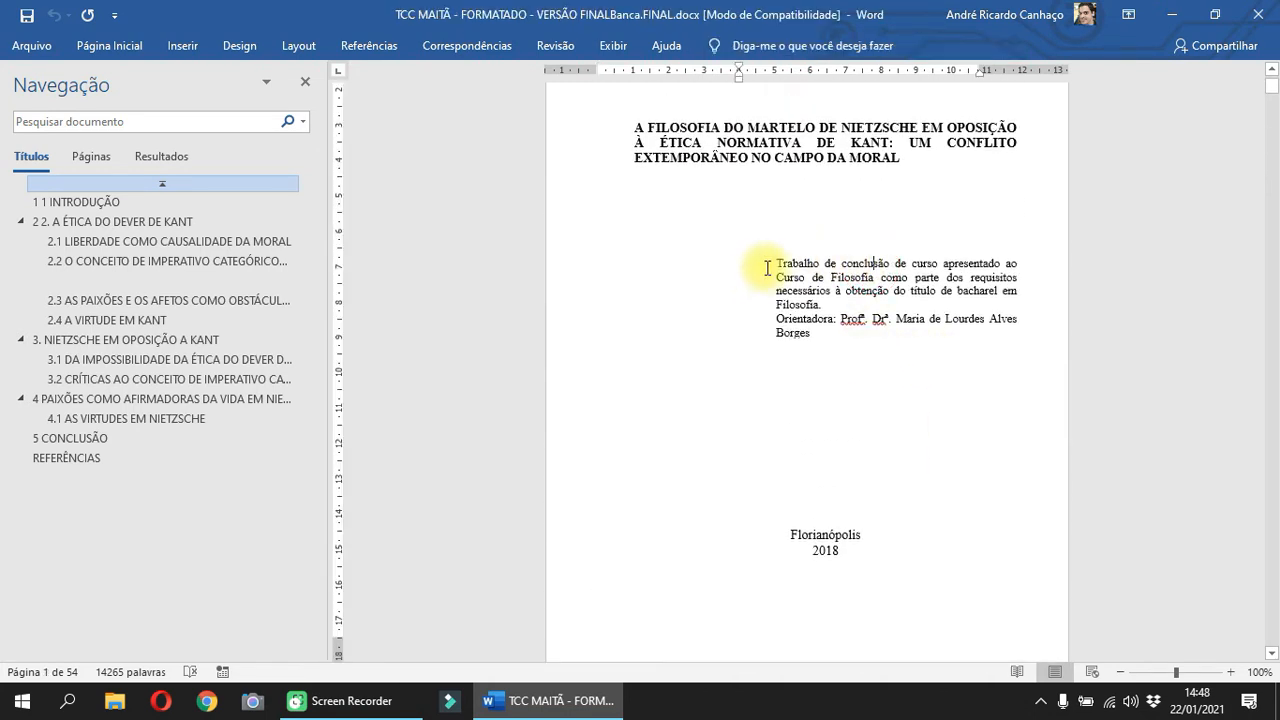
{"action": "left_click_drag", "start_coordinate": [767, 268], "coordinate": [894, 349]}
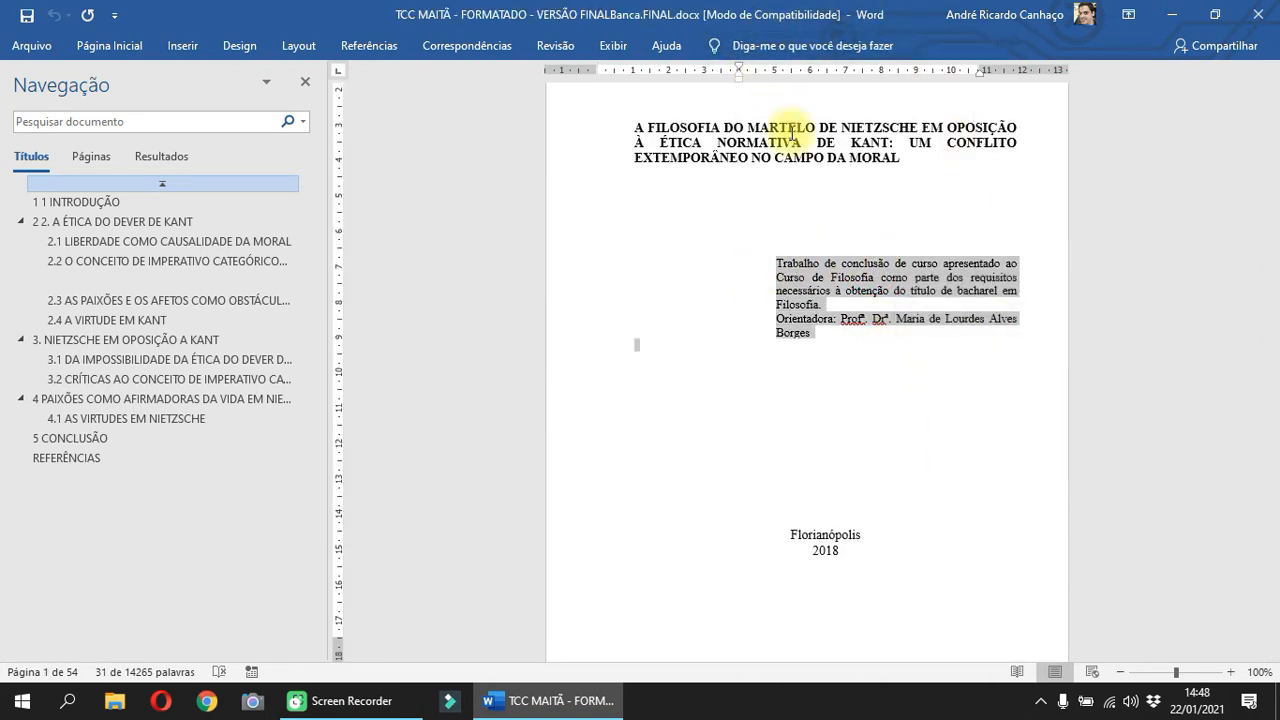
{"action": "left_click", "coordinate": [752, 271]}
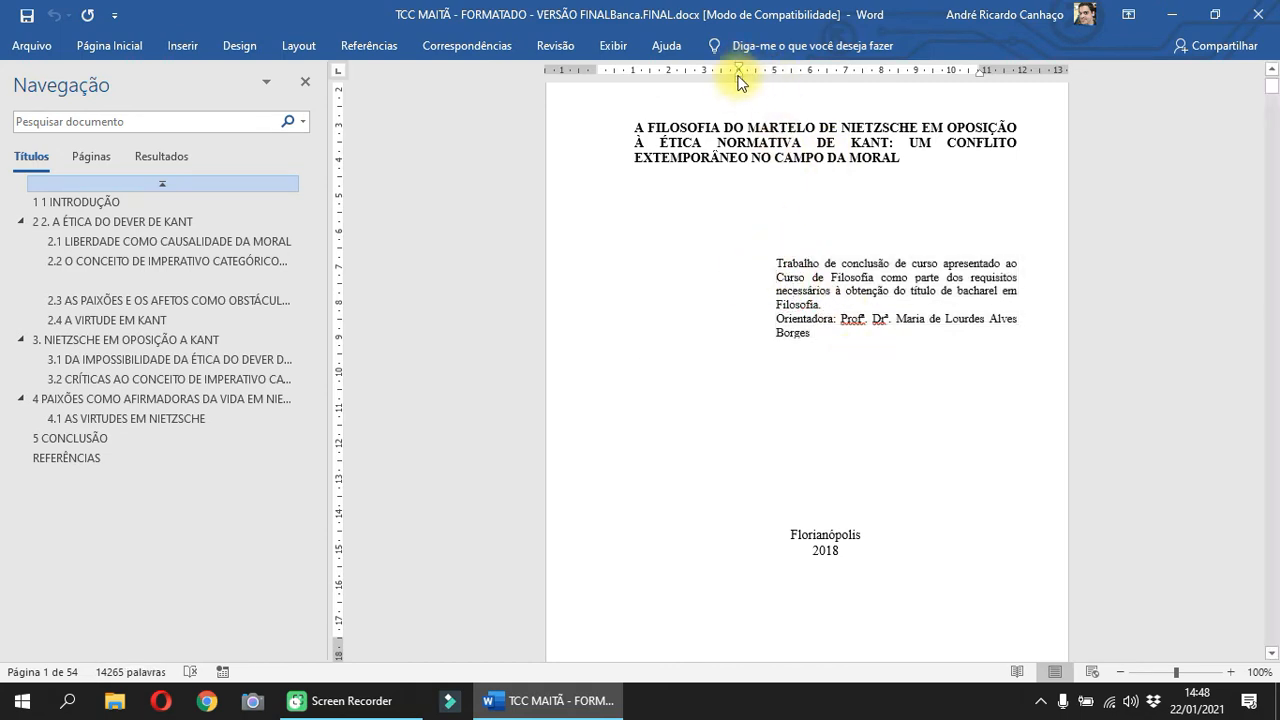
{"action": "scroll", "coordinate": [741, 262], "scroll_direction": "up", "scroll_amount": 1}
{"action": "scroll", "coordinate": [741, 262], "scroll_direction": "up", "scroll_amount": 1}
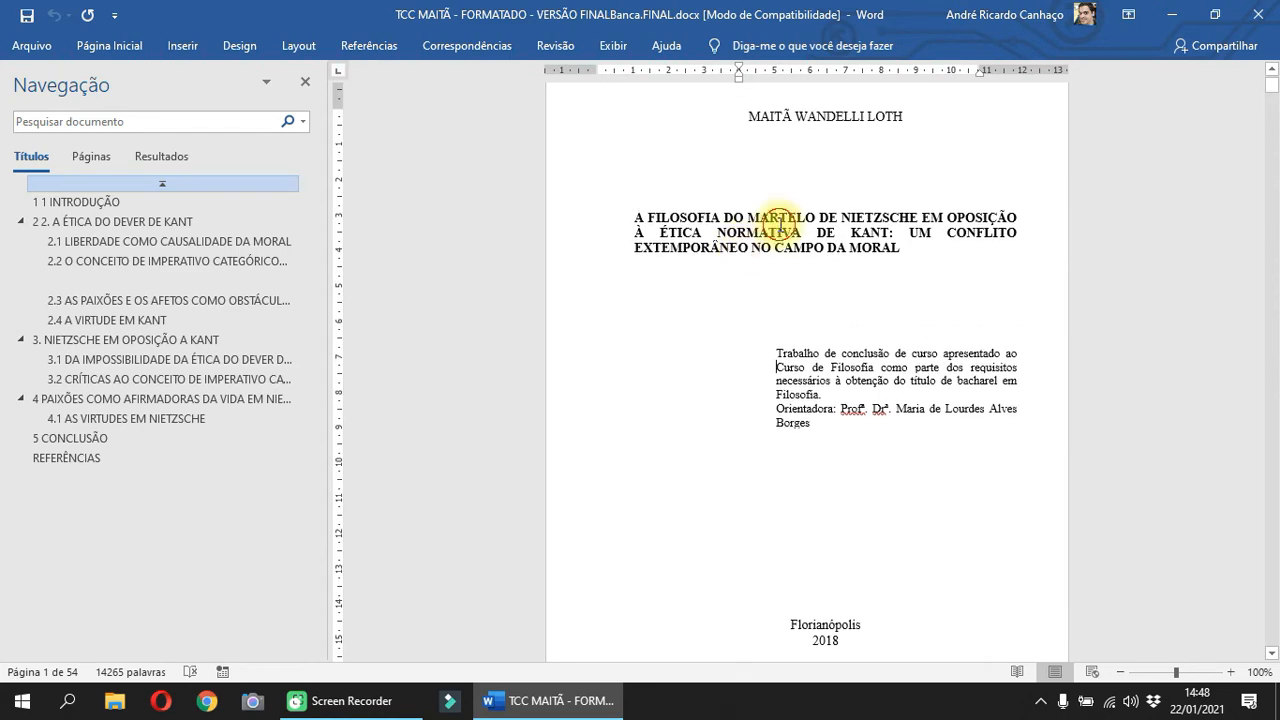
Show the font and paragraph formatting options, select the thesis title on the cover to inspect it, and clear the selection
{"action": "left_click", "coordinate": [779, 217]}
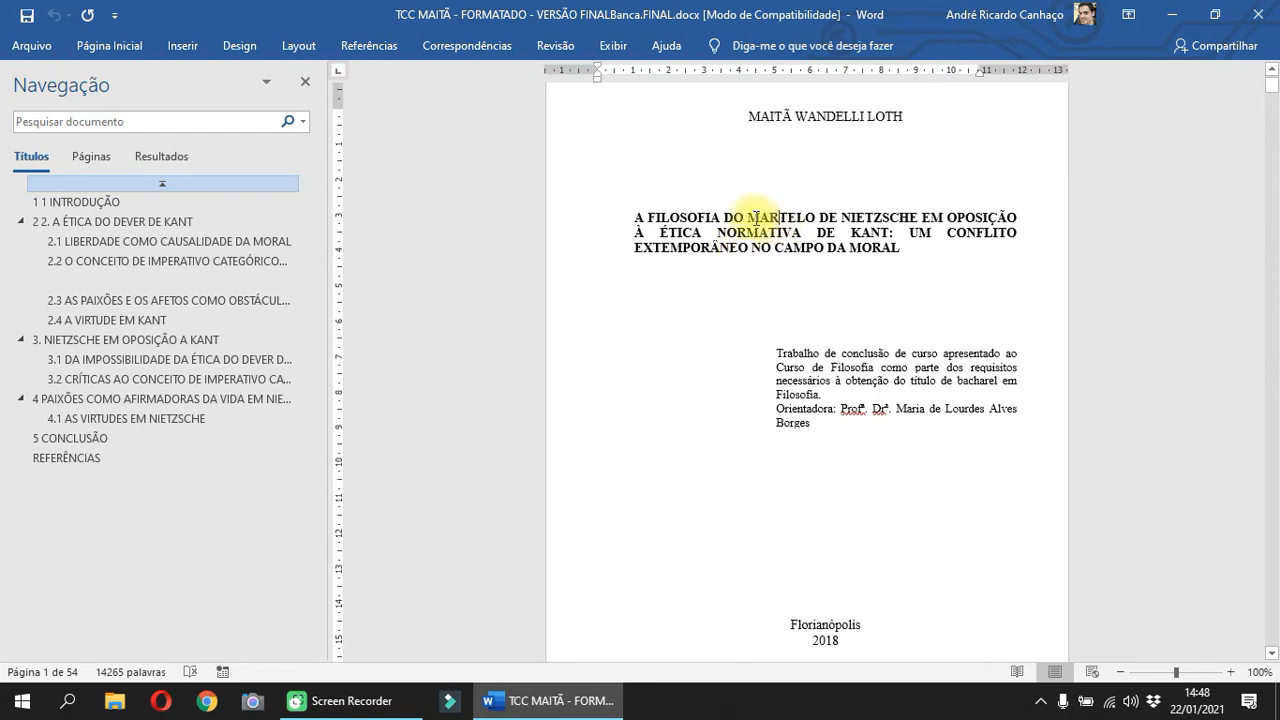
{"action": "left_click", "coordinate": [550, 46]}
{"action": "left_click", "coordinate": [110, 46]}
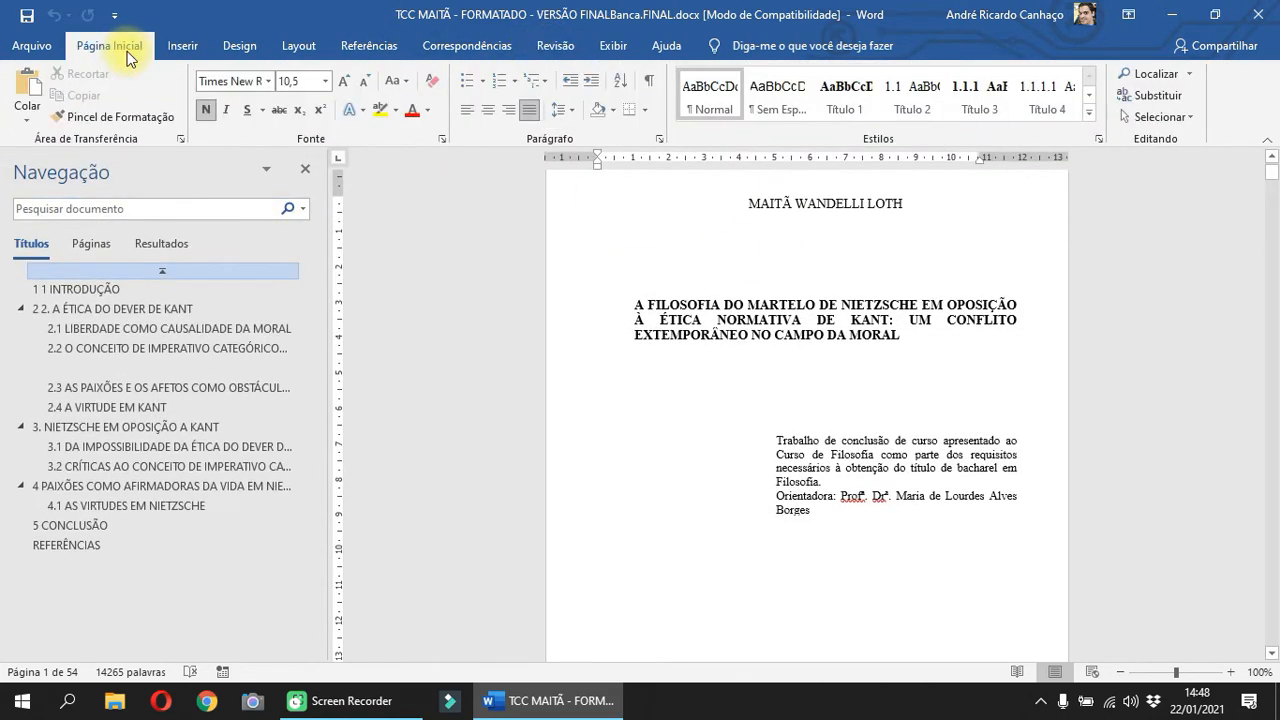
{"action": "left_click", "coordinate": [785, 287]}
{"action": "left_click_drag", "start_coordinate": [651, 296], "coordinate": [905, 340]}
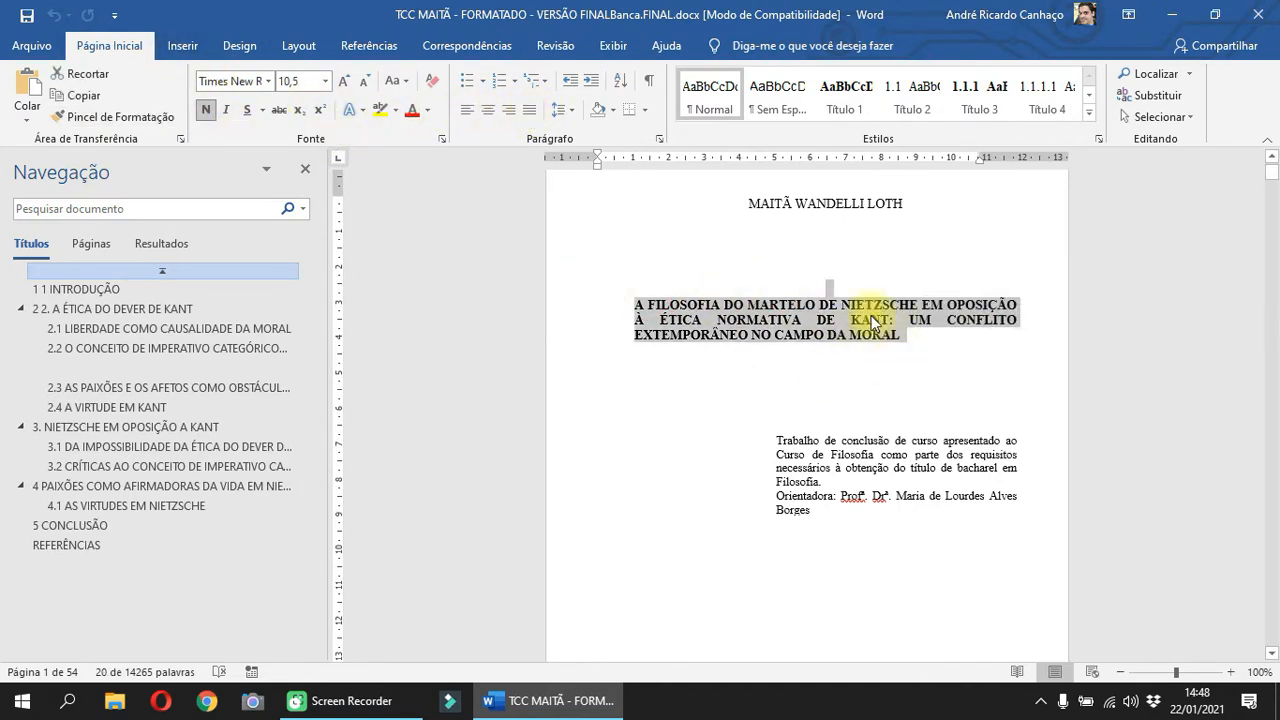
{"action": "scroll", "coordinate": [850, 300], "scroll_direction": "down", "scroll_amount": 10}
{"action": "scroll", "coordinate": [850, 301], "scroll_direction": "up", "scroll_amount": 8}
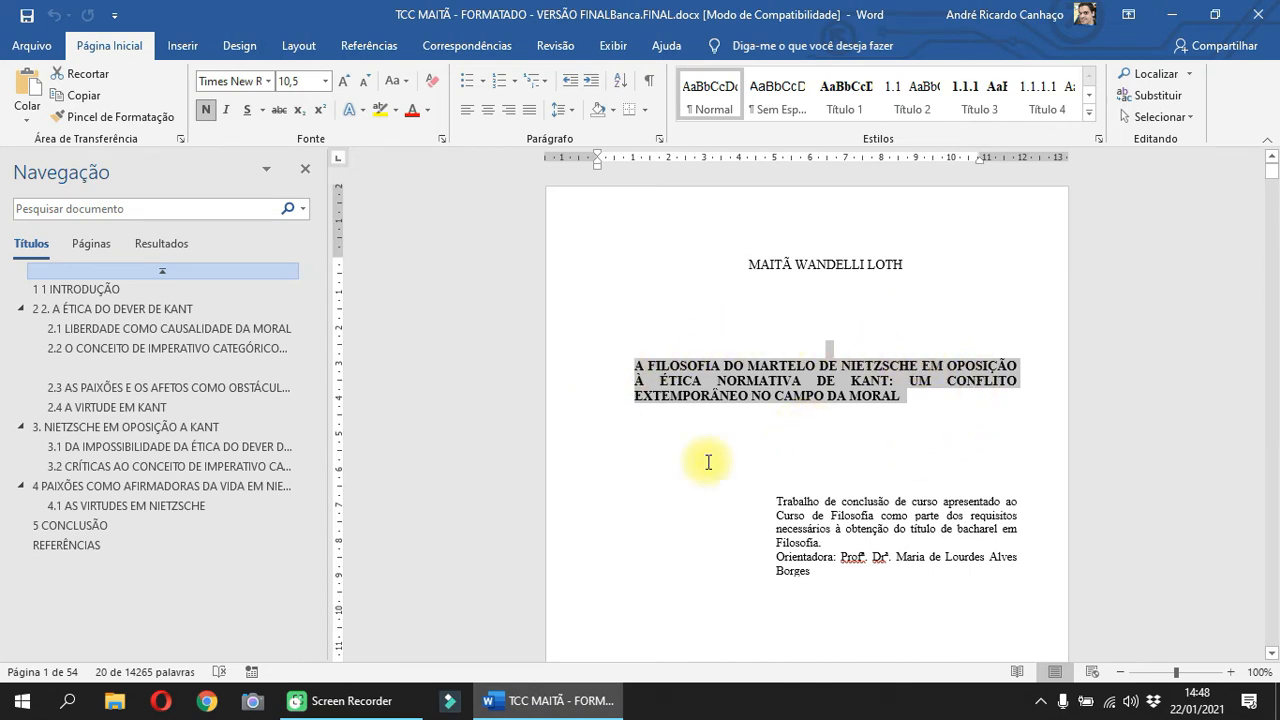
{"action": "left_click", "coordinate": [984, 416]}
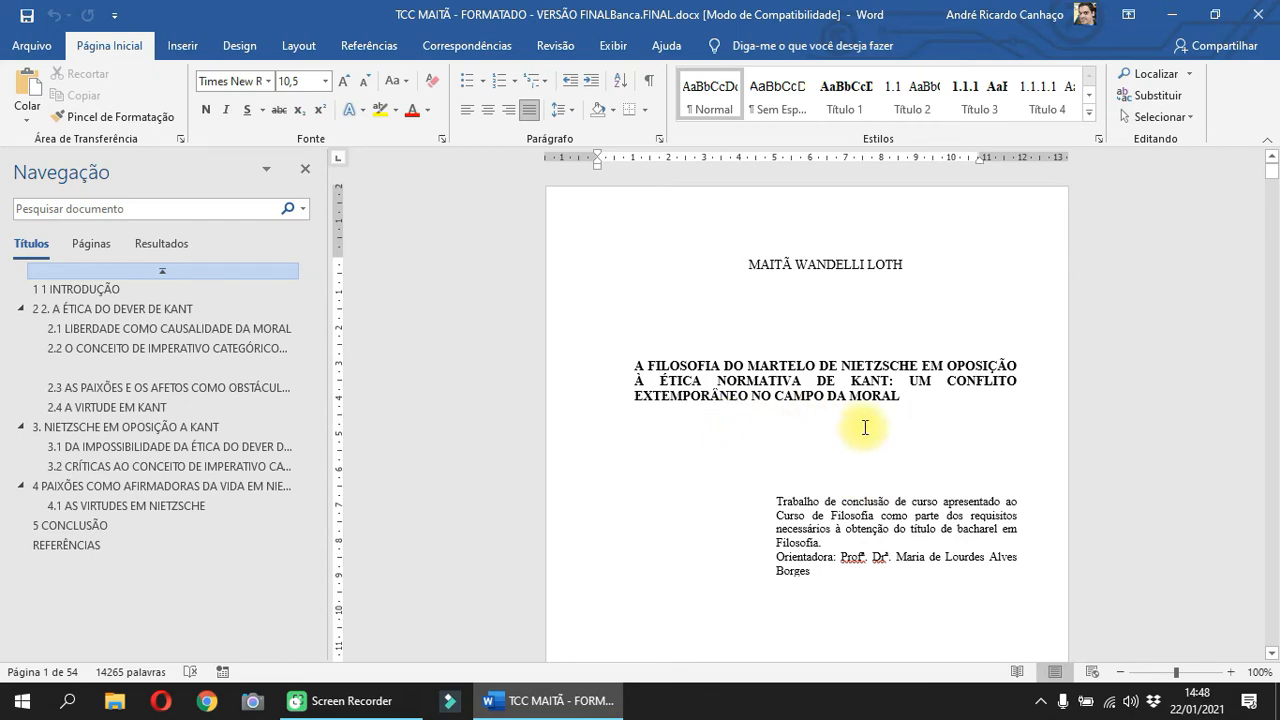
Go to section 2.3, close the navigation pane and zoom the document in to 160%
{"action": "scroll", "coordinate": [860, 423], "scroll_direction": "down", "scroll_amount": 10}
{"action": "scroll", "coordinate": [1152, 400], "scroll_direction": "down", "scroll_amount": 10}
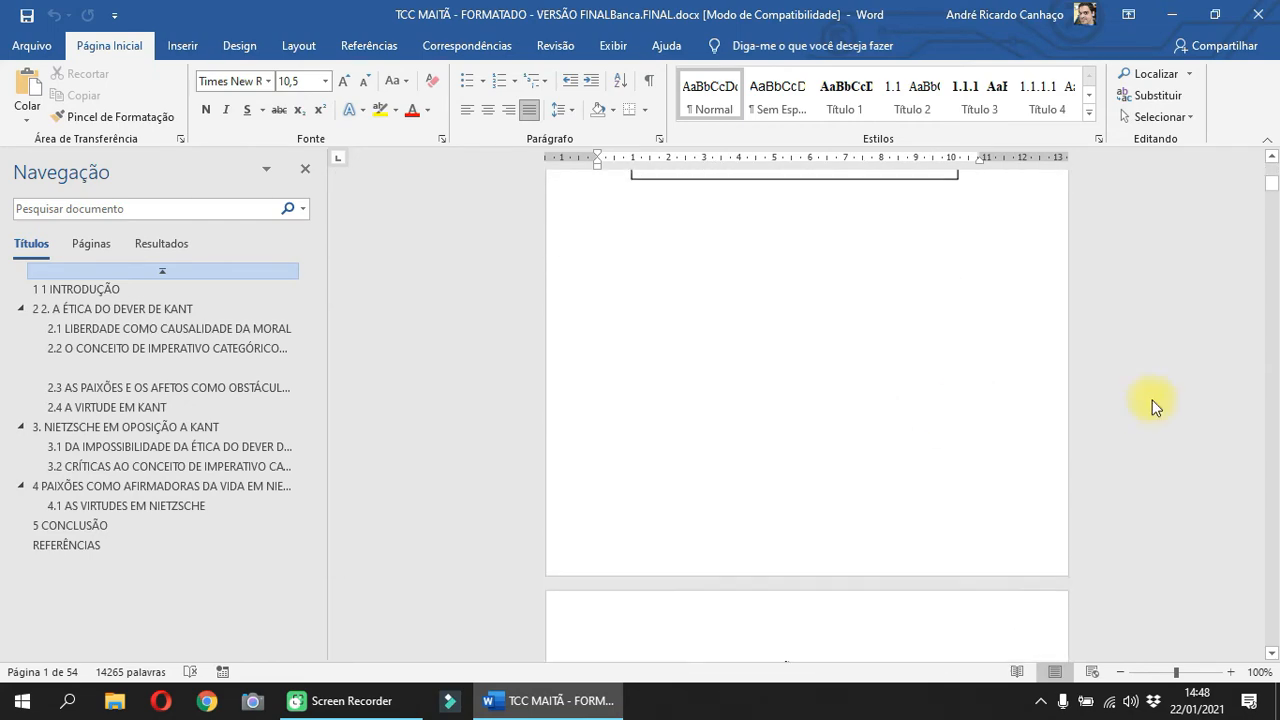
{"action": "left_click_drag", "start_coordinate": [1272, 197], "coordinate": [1272, 331]}
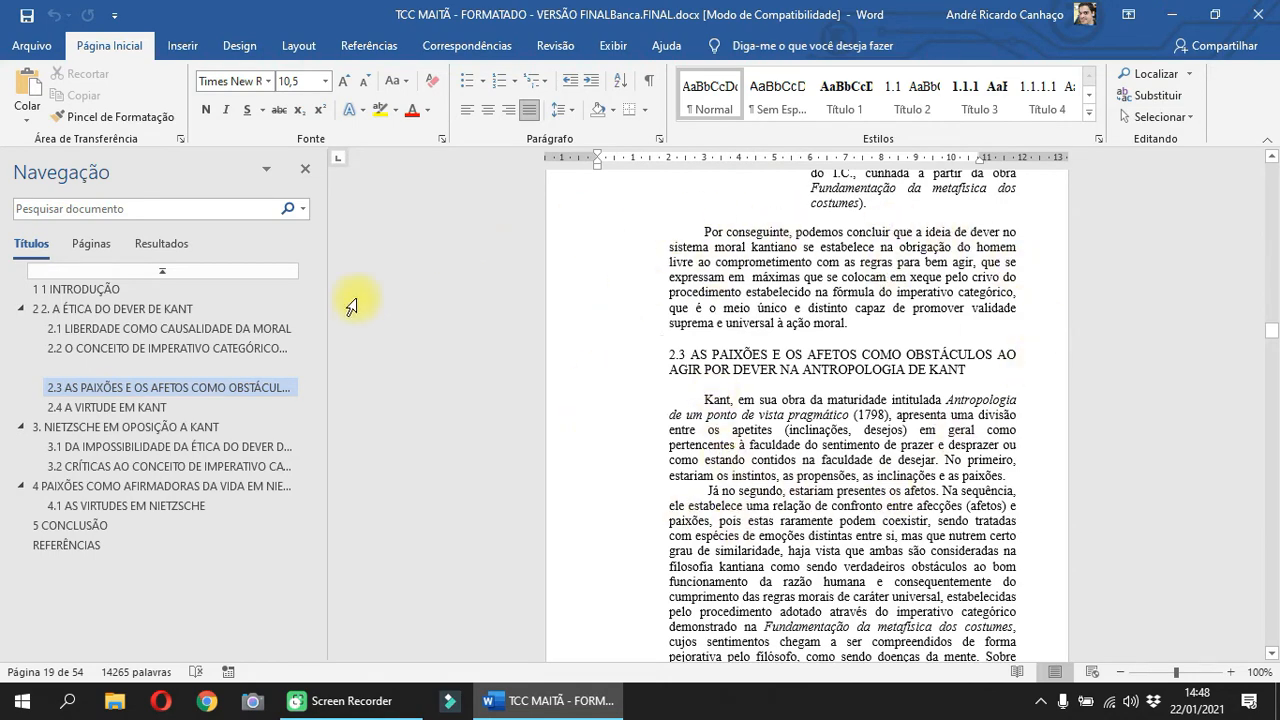
{"action": "left_click", "coordinate": [305, 168]}
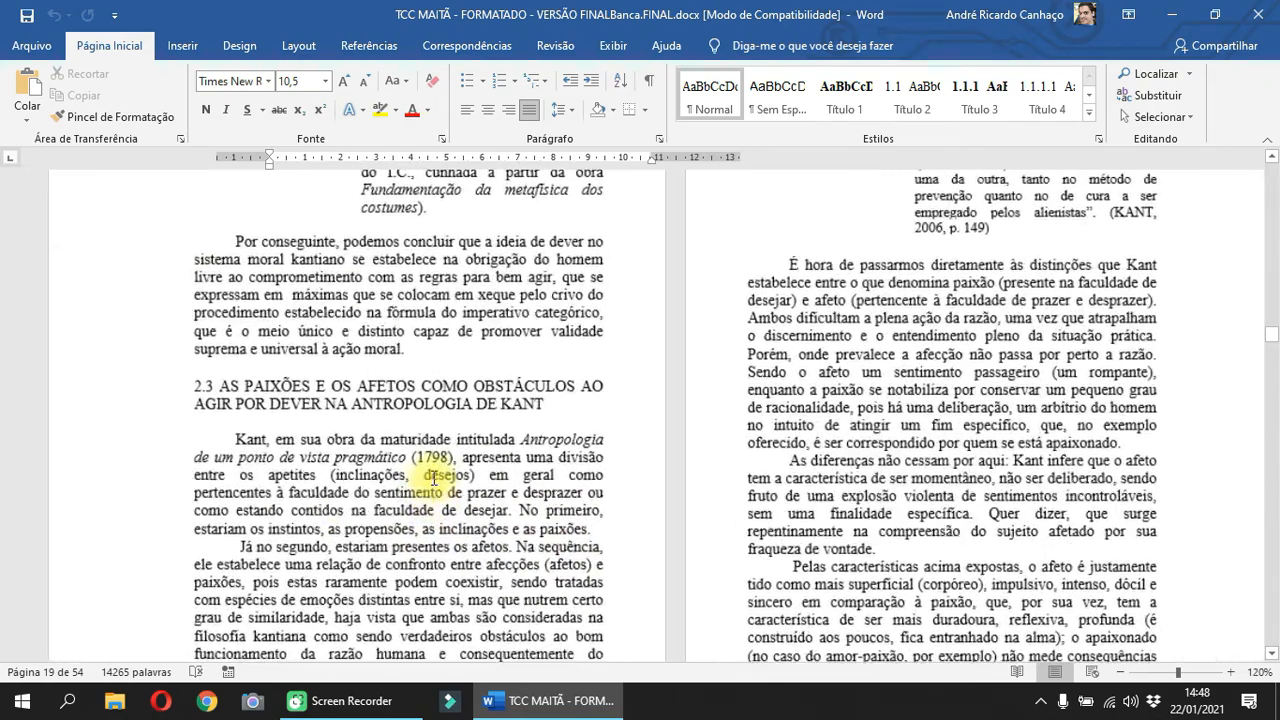
{"action": "scroll", "coordinate": [494, 467], "scroll_direction": "up", "scroll_amount": 6, "text": "ctrl"}
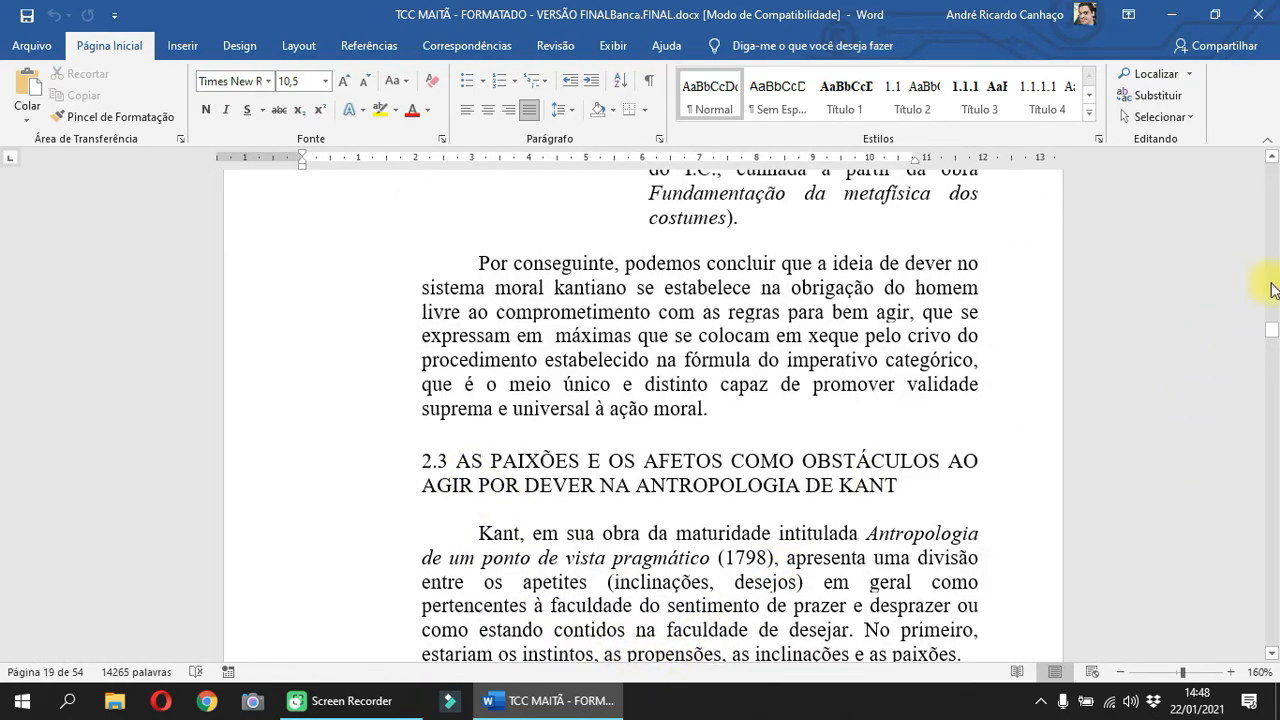
Go back to the opening of chapter 2, "A ÉTICA DO DEVER DE KANT", and examine its heading and page number
{"action": "left_click_drag", "start_coordinate": [1272, 333], "coordinate": [1273, 268]}
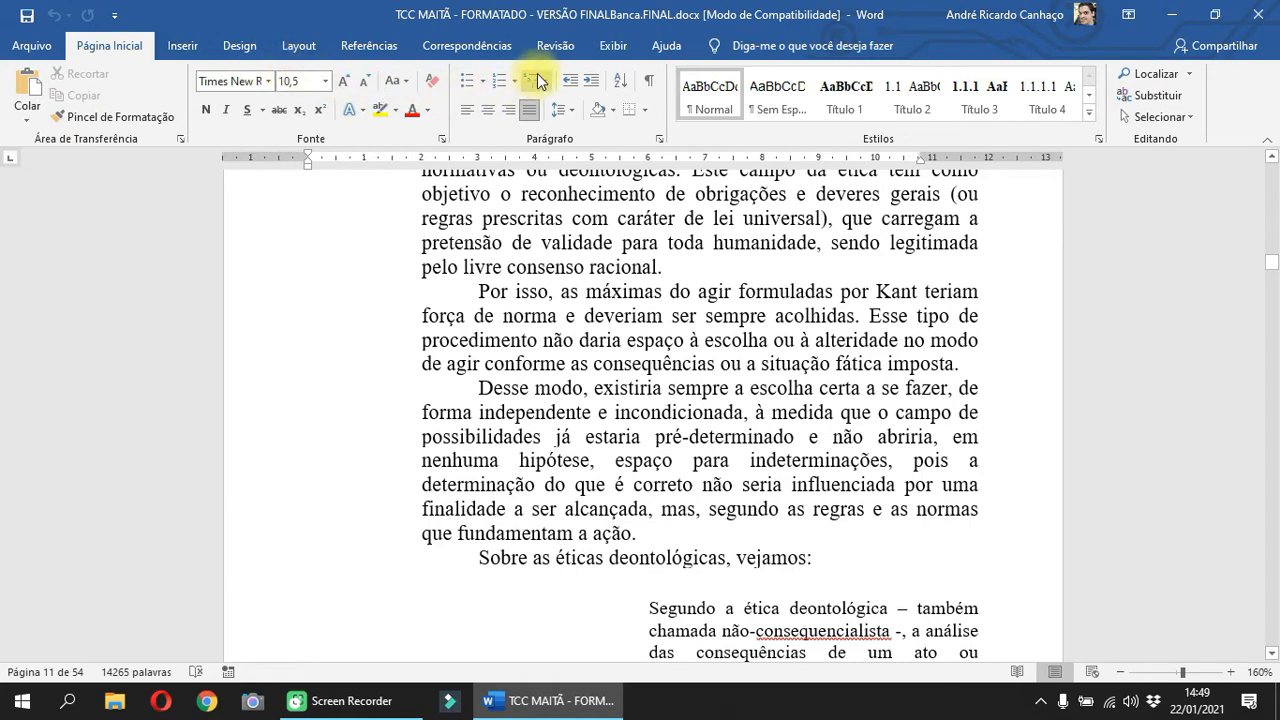
{"action": "left_click", "coordinate": [606, 45]}
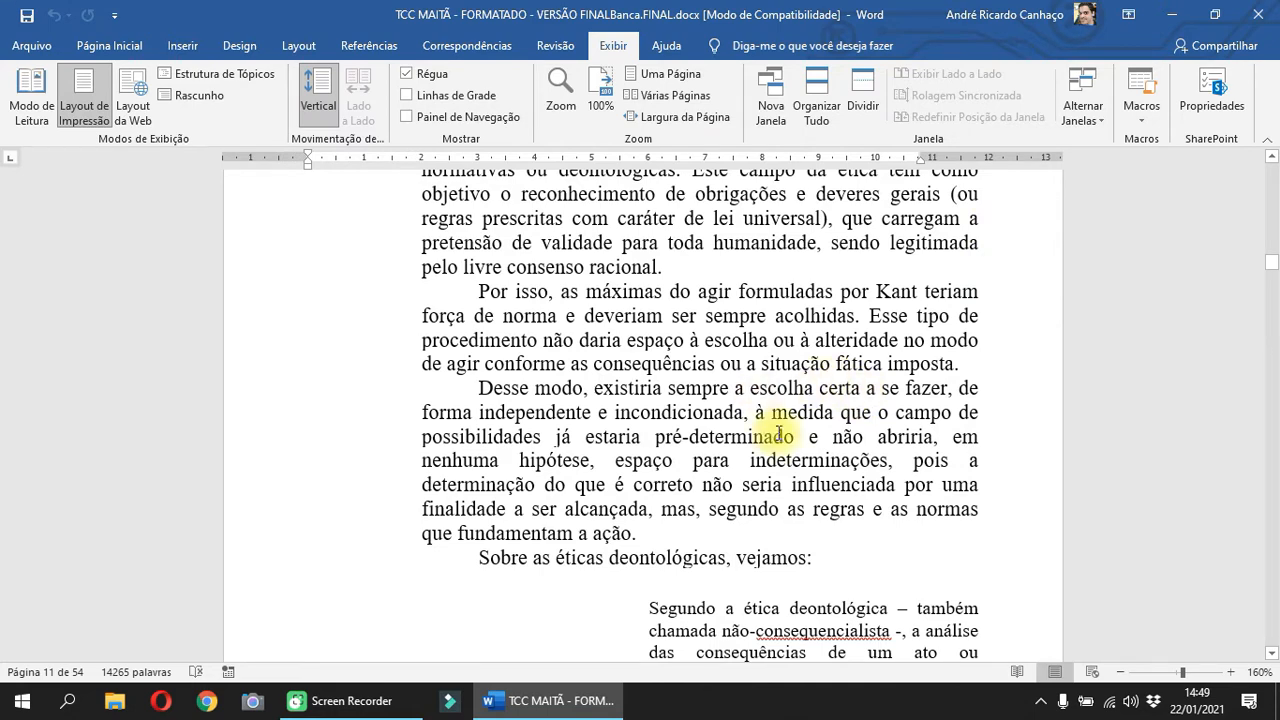
{"action": "scroll", "coordinate": [1069, 456], "scroll_direction": "up", "scroll_amount": 10}
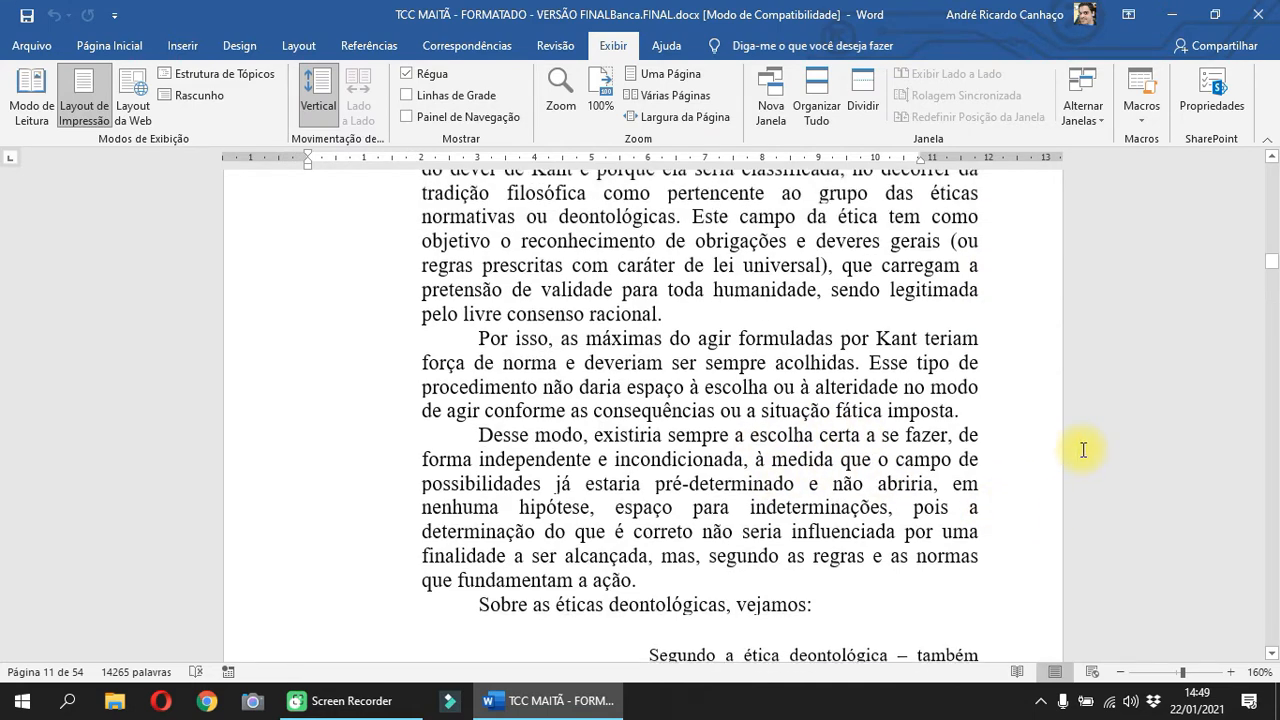
{"action": "scroll", "coordinate": [1080, 450], "scroll_direction": "up", "scroll_amount": 4}
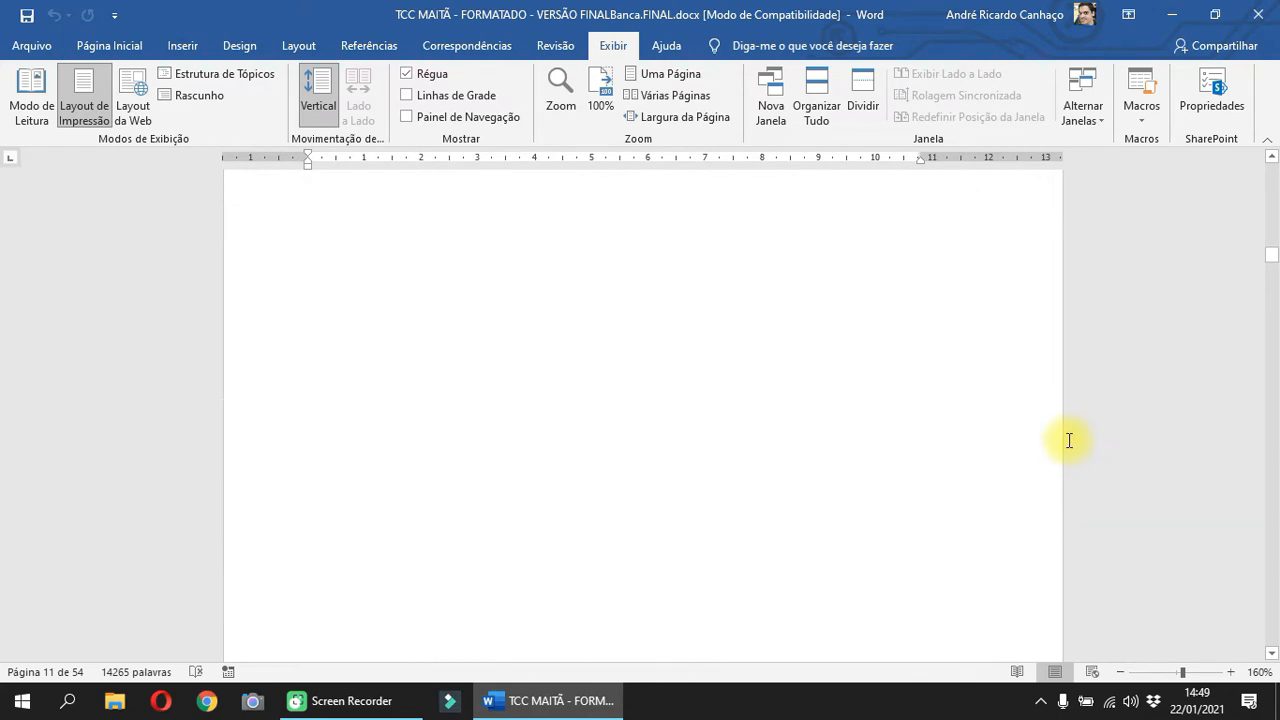
{"action": "scroll", "coordinate": [1072, 440], "scroll_direction": "down", "scroll_amount": 8}
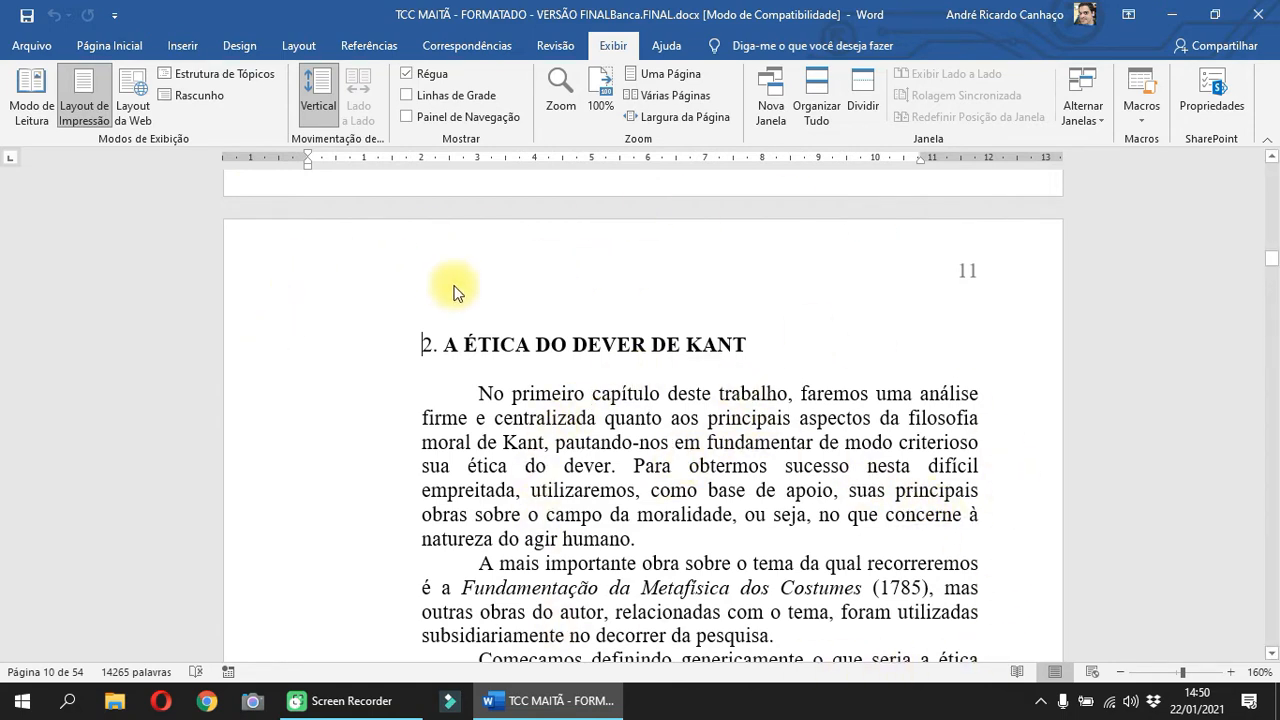
Set the document's paper size to A5 (14,8 cm x 21 cm) and check the selection in the list of paper sizes
{"action": "left_click", "coordinate": [293, 46]}
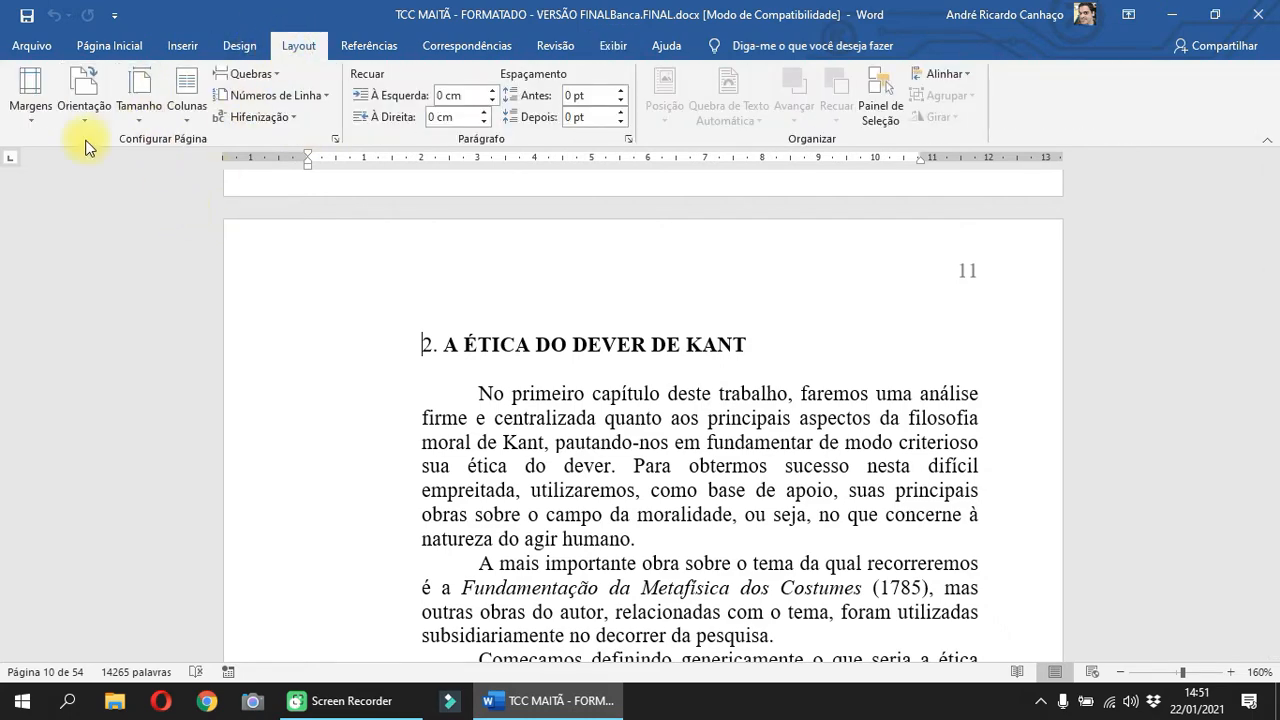
{"action": "left_click", "coordinate": [138, 106]}
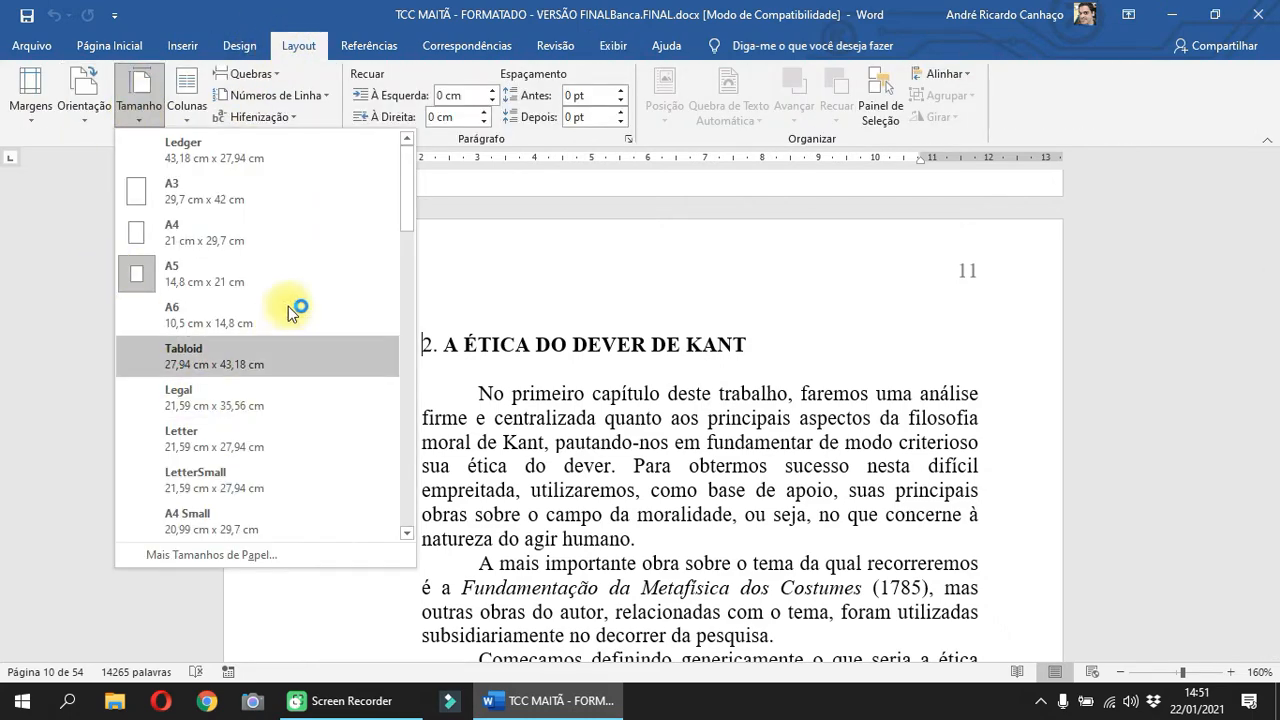
{"action": "left_click", "coordinate": [763, 315]}
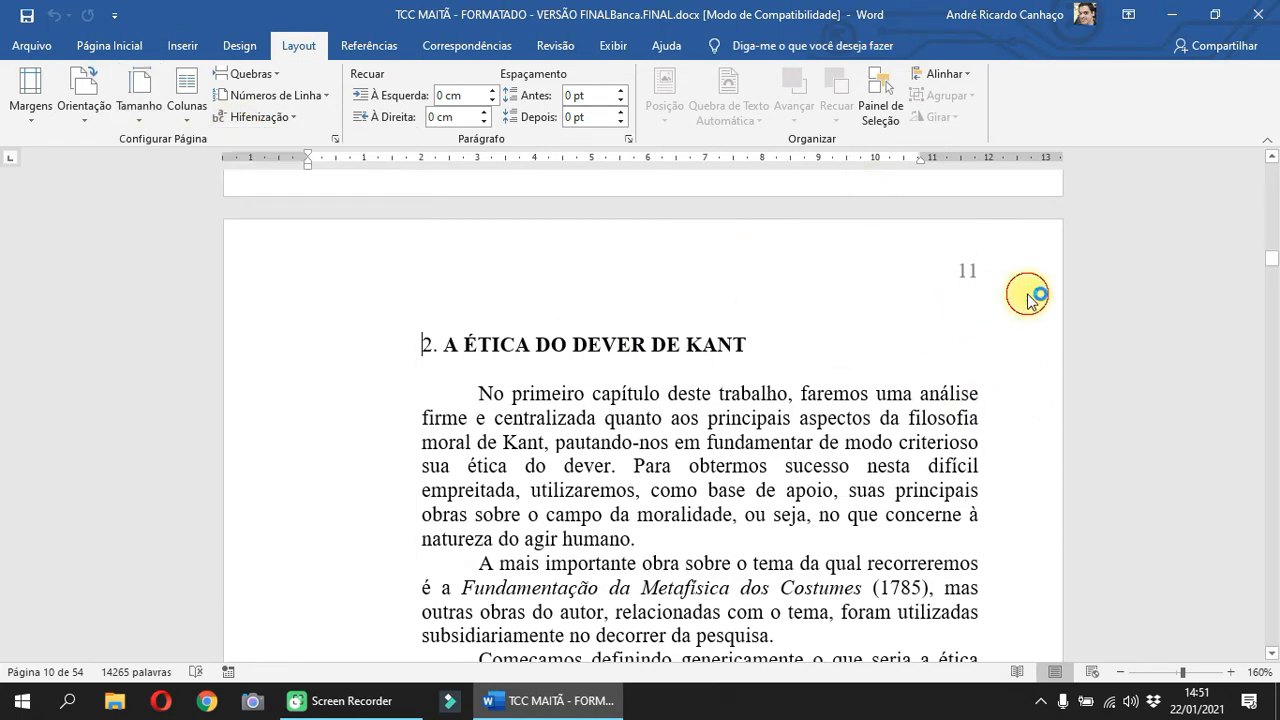
{"action": "left_click", "coordinate": [141, 99]}
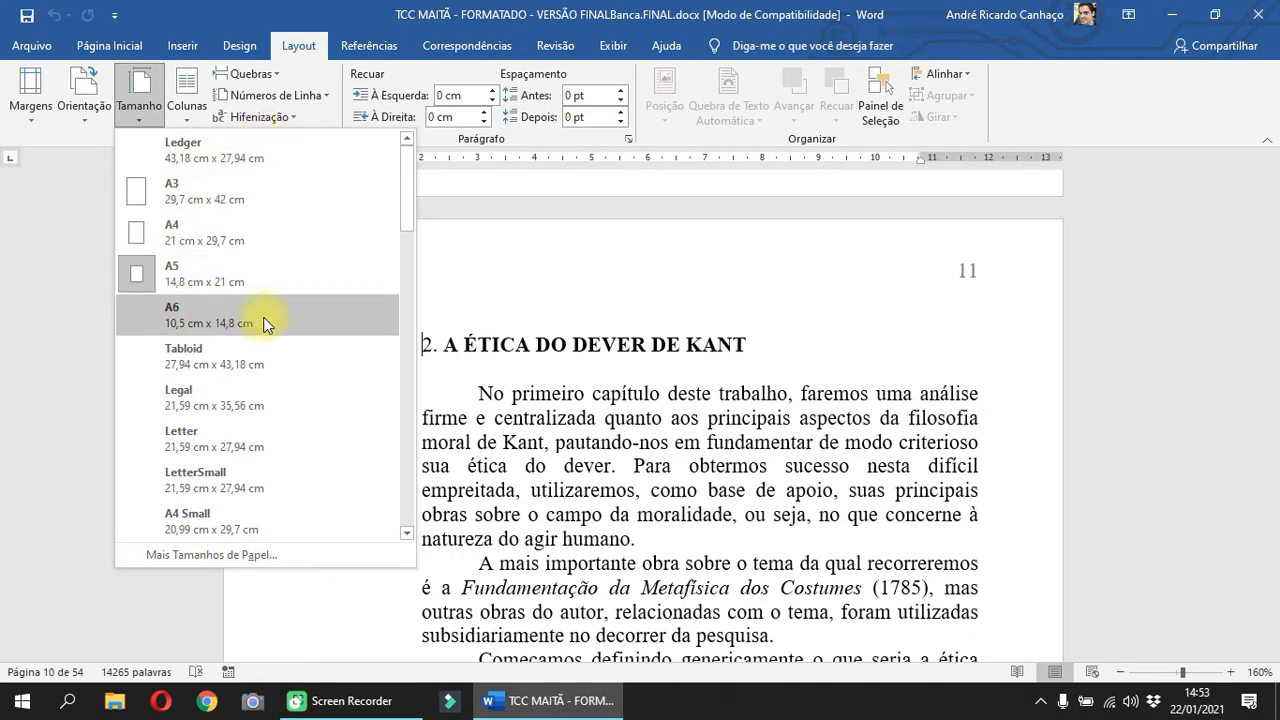
{"action": "left_click", "coordinate": [177, 284]}
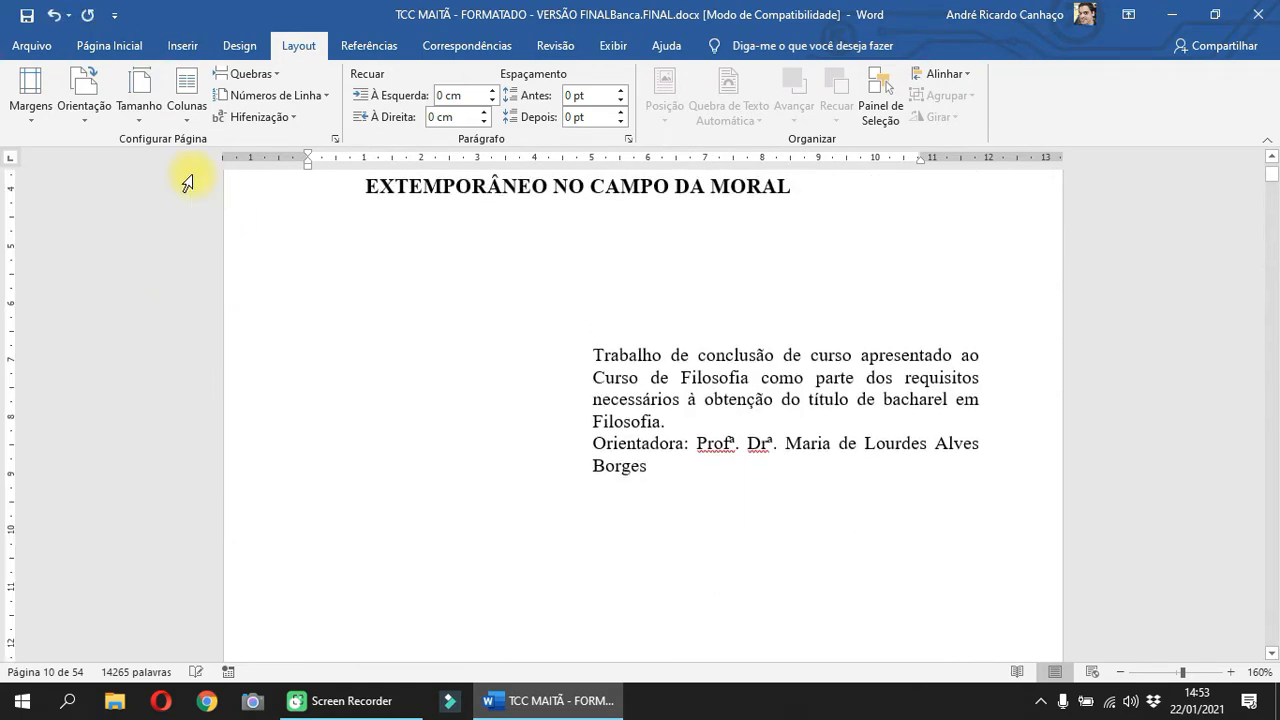
{"action": "left_click", "coordinate": [139, 98]}
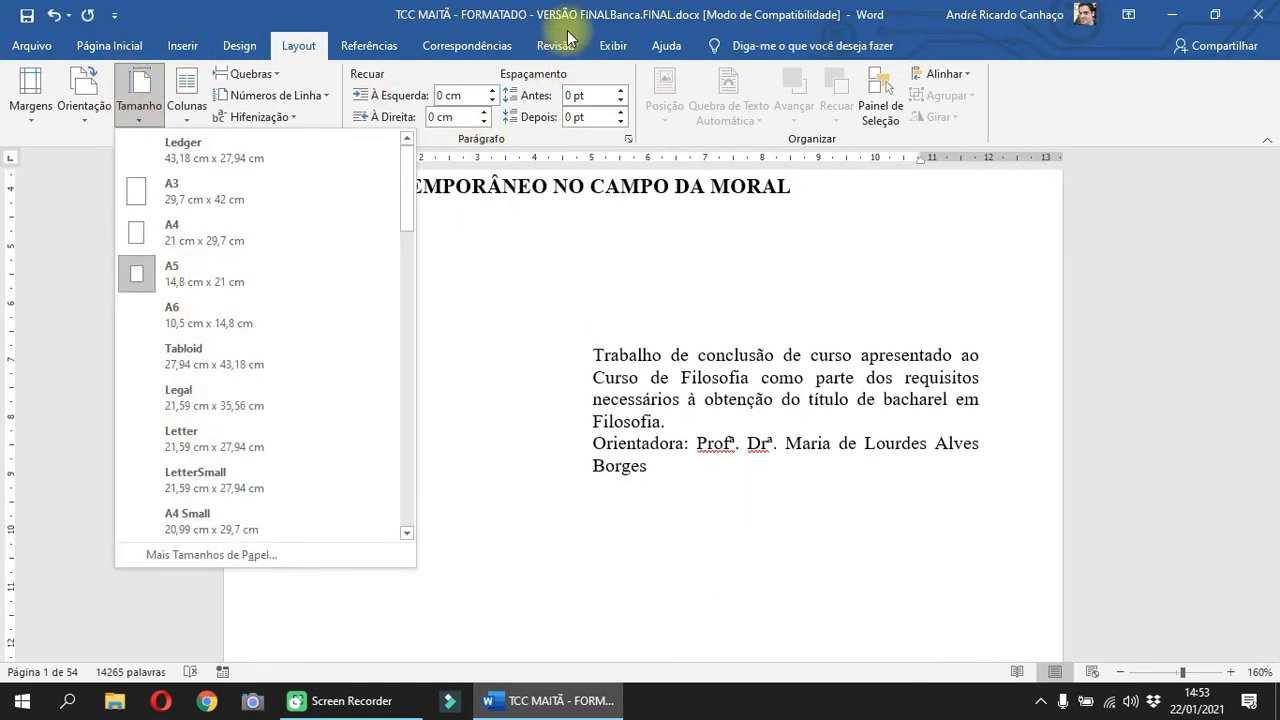
Zoom the document out to 80% and show the cover page beside the catalogue card page
{"action": "left_click", "coordinate": [613, 45]}
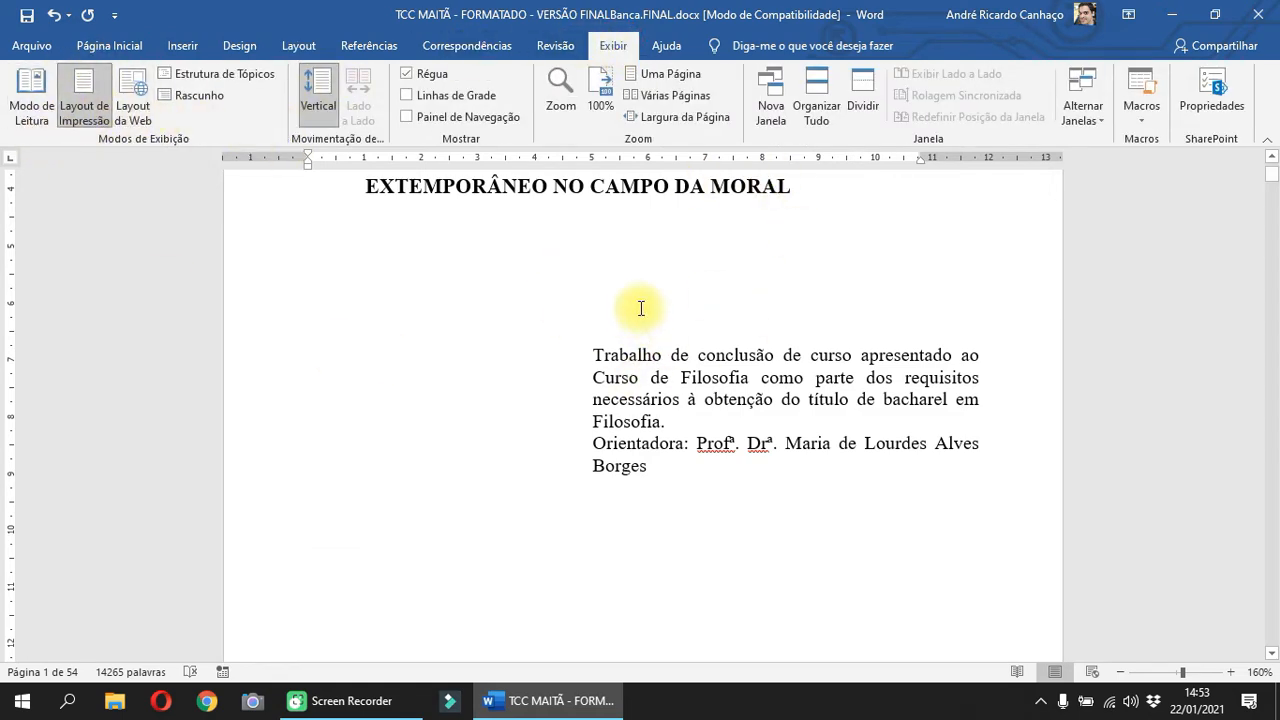
{"action": "scroll", "coordinate": [641, 308], "scroll_direction": "down", "scroll_amount": 8, "text": "ctrl"}
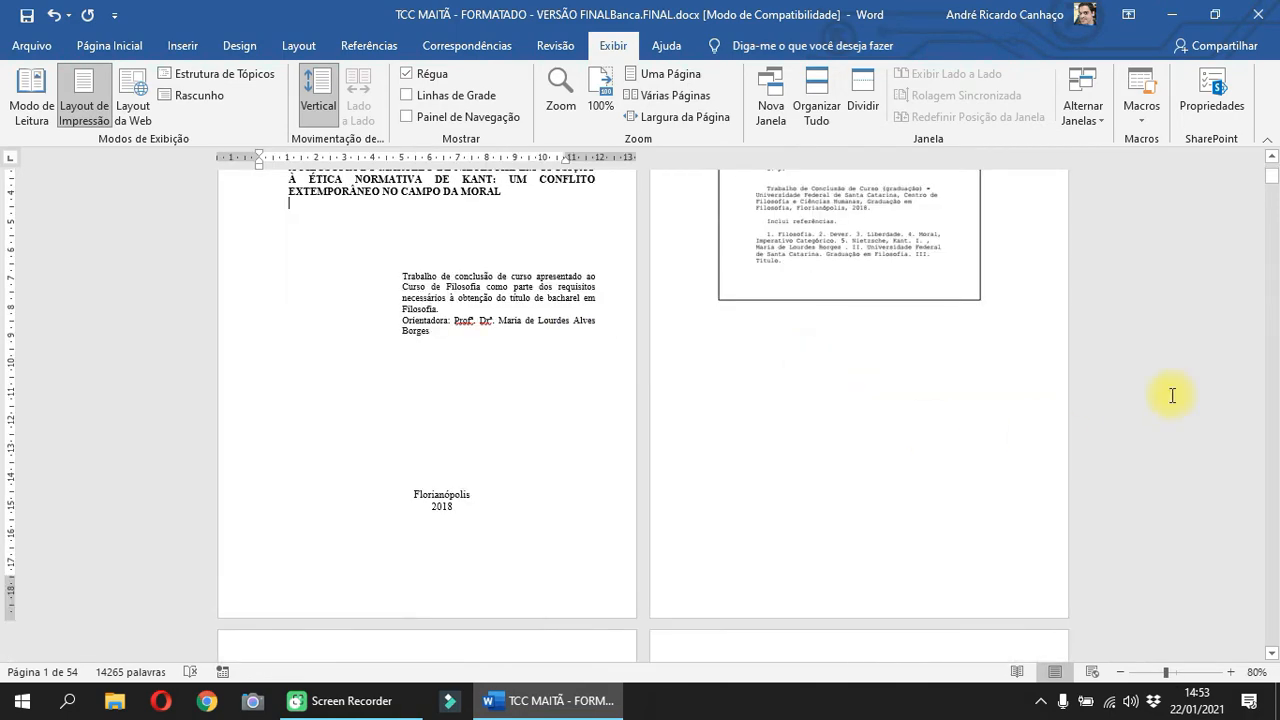
{"action": "mouse_move", "coordinate": [1273, 178]}
{"action": "left_mouse_down"}
{"action": "mouse_move", "coordinate": [1262, 186]}
{"action": "mouse_move", "coordinate": [1266, 166]}
{"action": "left_mouse_up"}
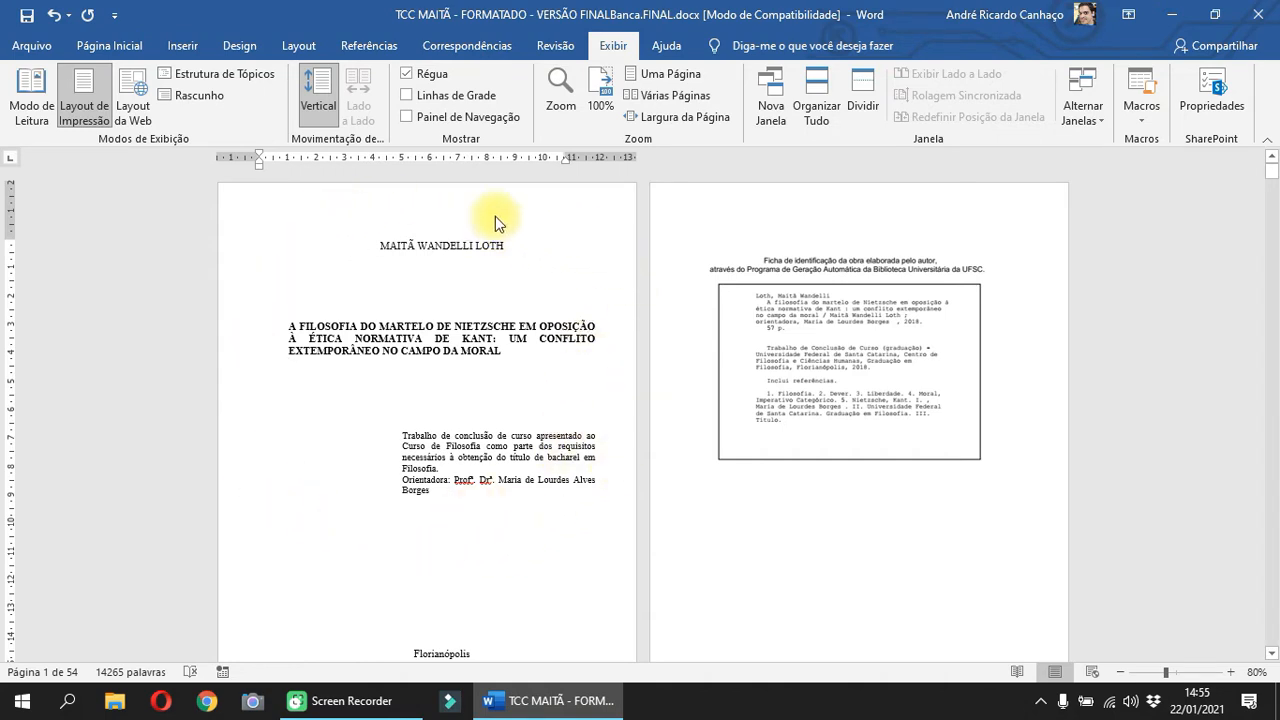
Open the print settings, review the available printers including PDFCreator, and close the printer list without changing the printer
{"action": "left_click", "coordinate": [29, 40]}
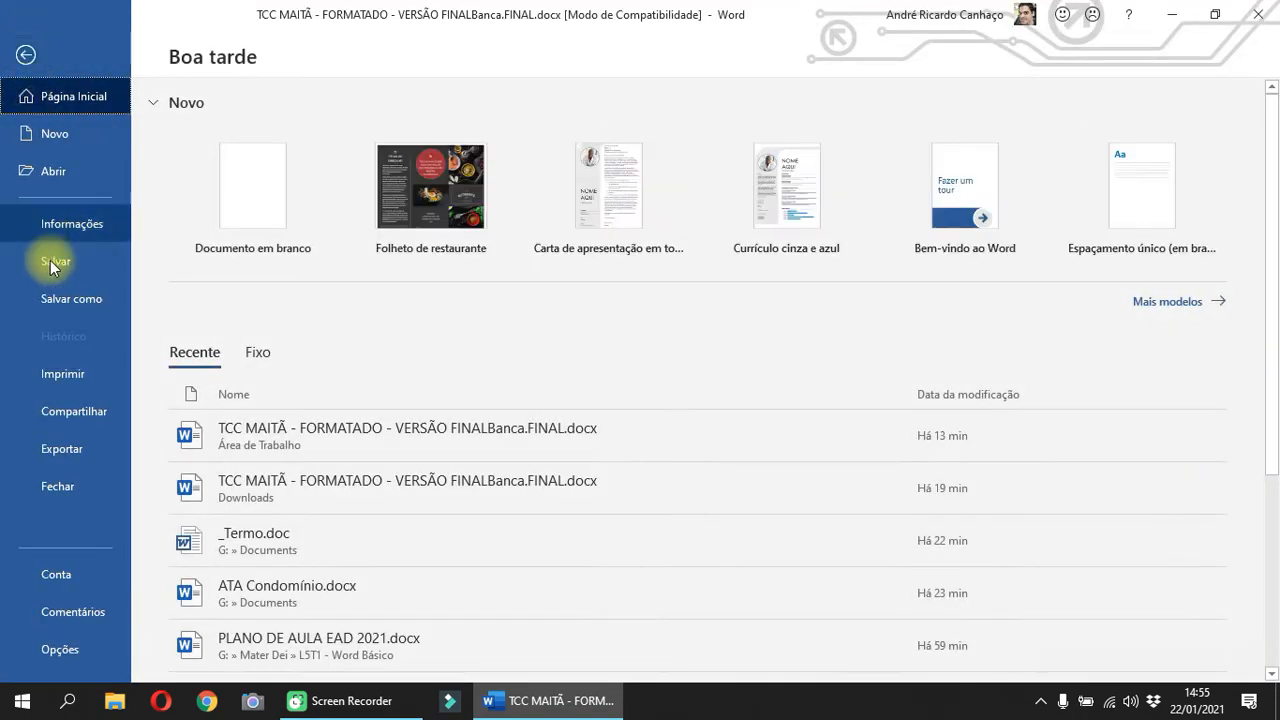
{"action": "left_click", "coordinate": [75, 400]}
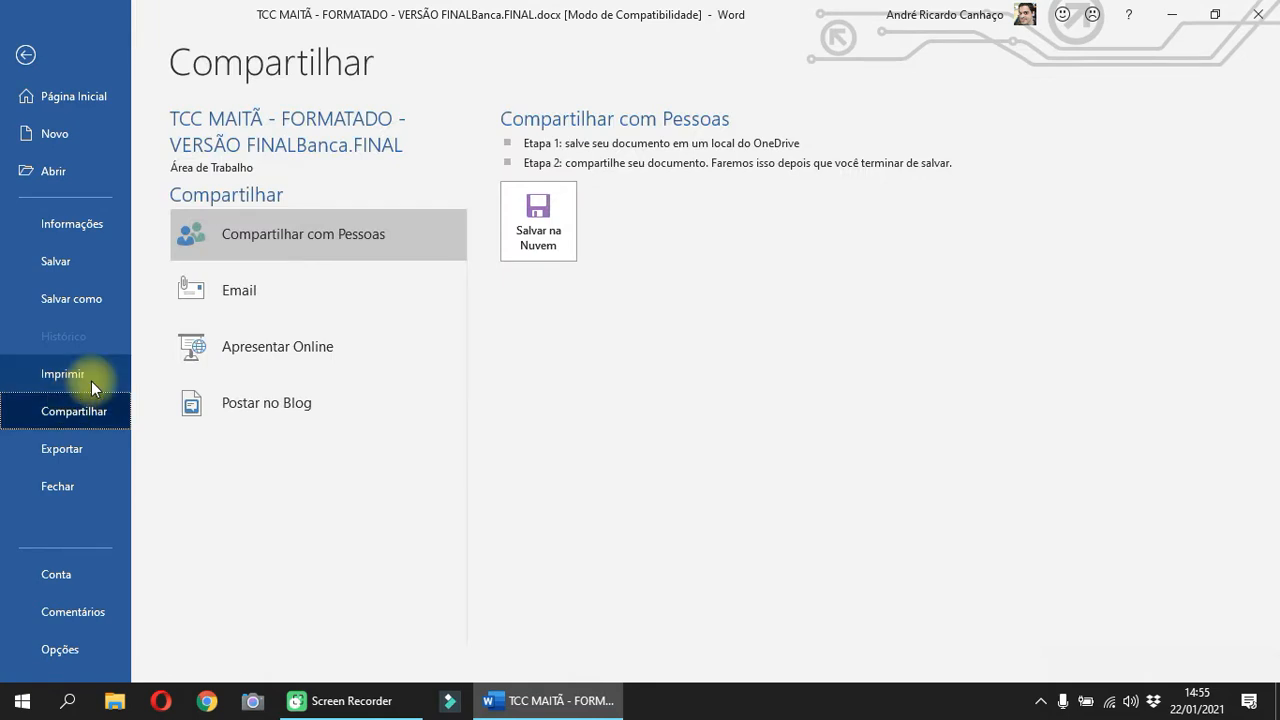
{"action": "left_click", "coordinate": [89, 381]}
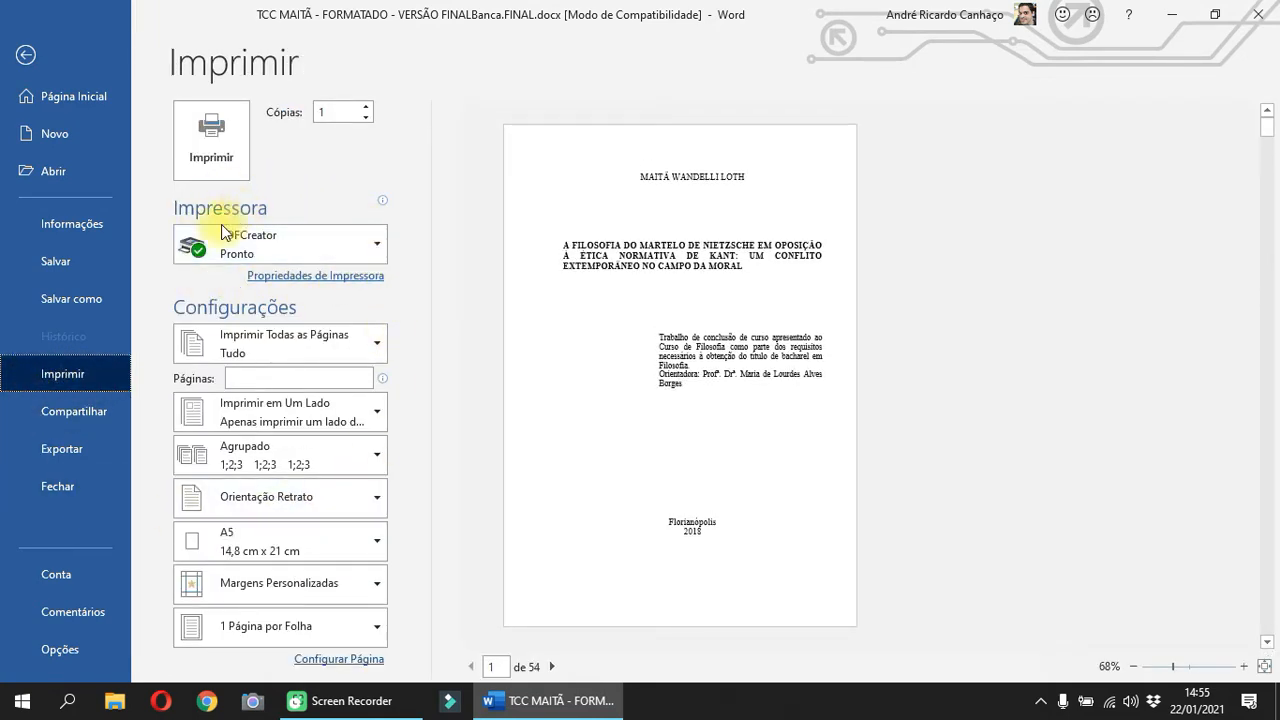
{"action": "left_click", "coordinate": [313, 236]}
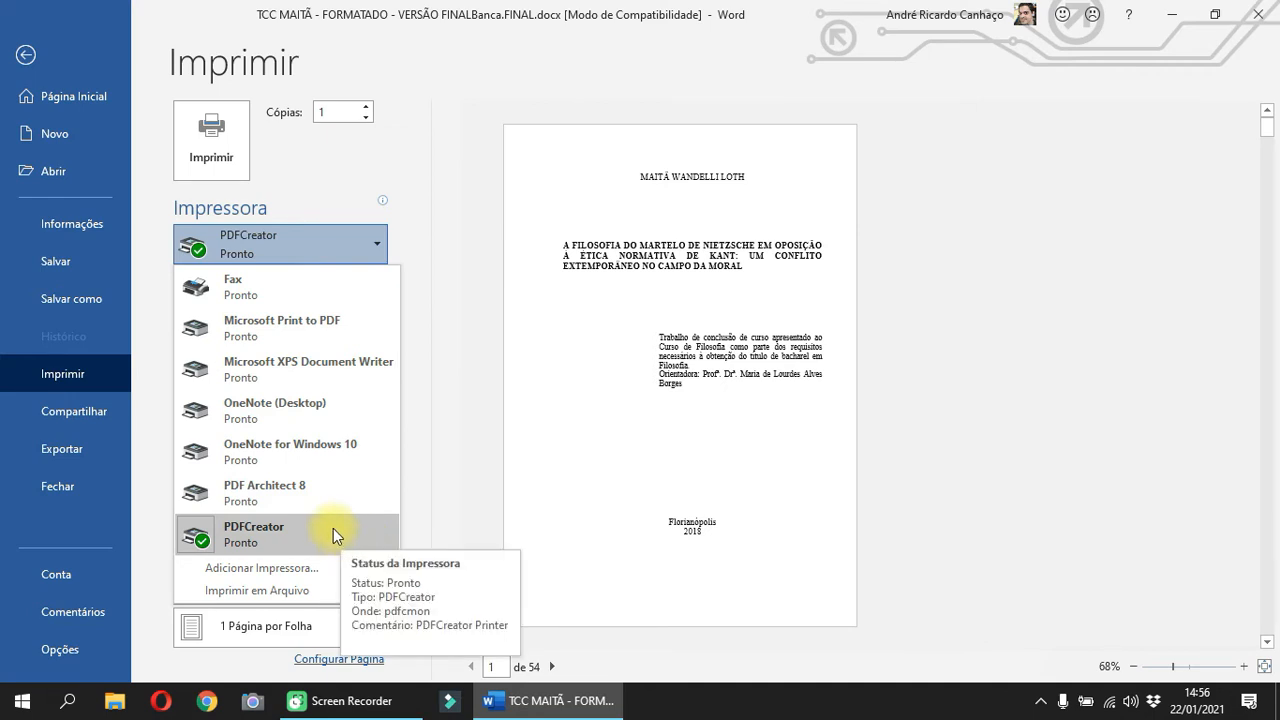
{"action": "left_click", "coordinate": [460, 510]}
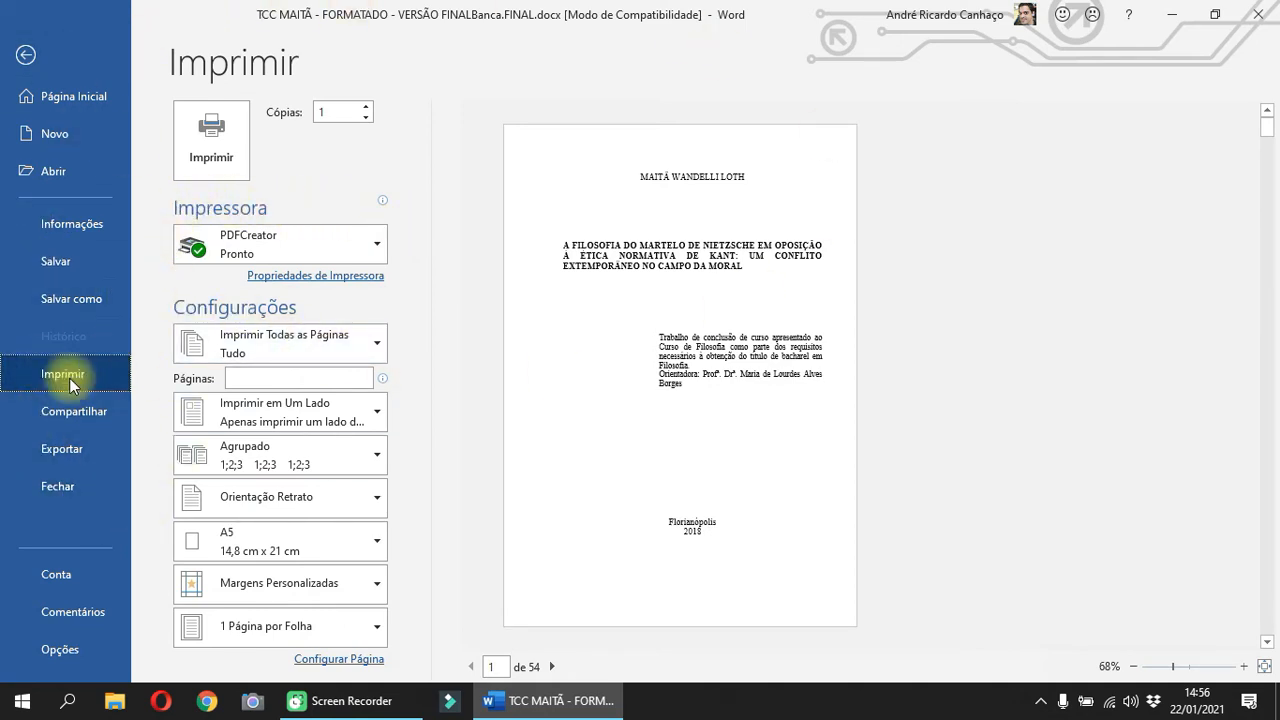
Return to the document, reopen the print settings and examine the printer choices again, keeping PDFCreator
{"action": "left_click", "coordinate": [28, 54]}
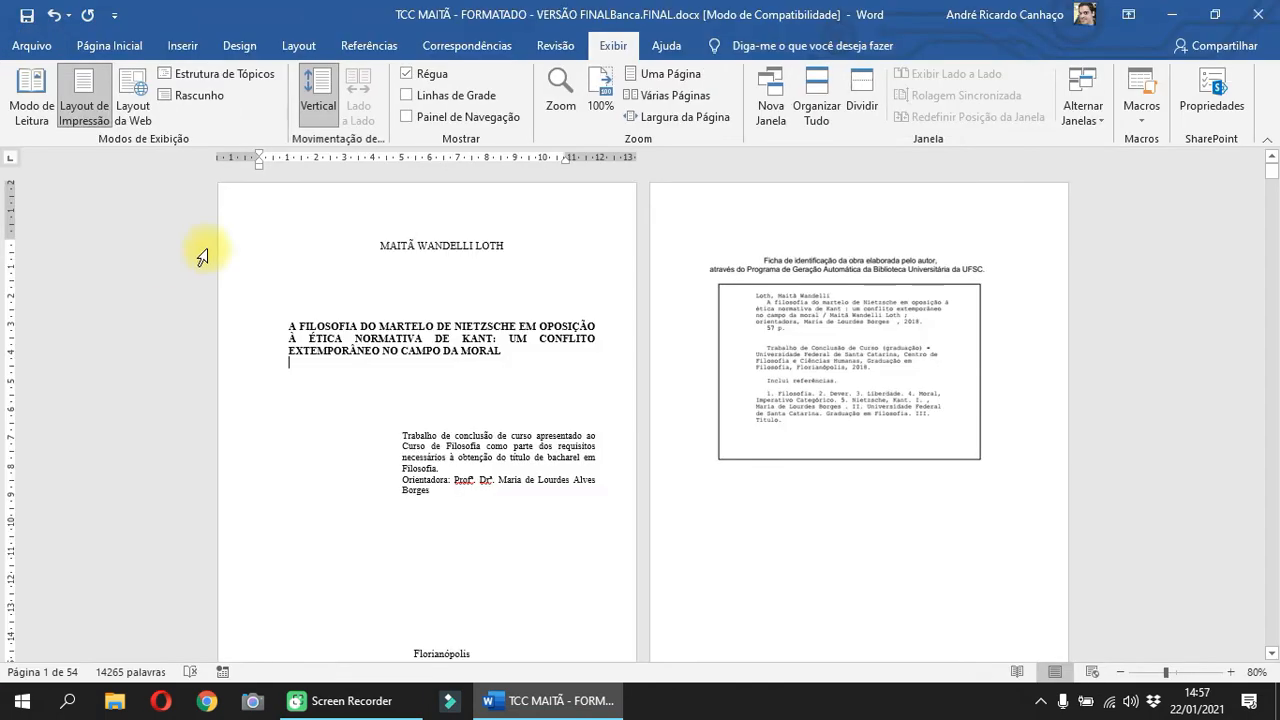
{"action": "left_click", "coordinate": [38, 46]}
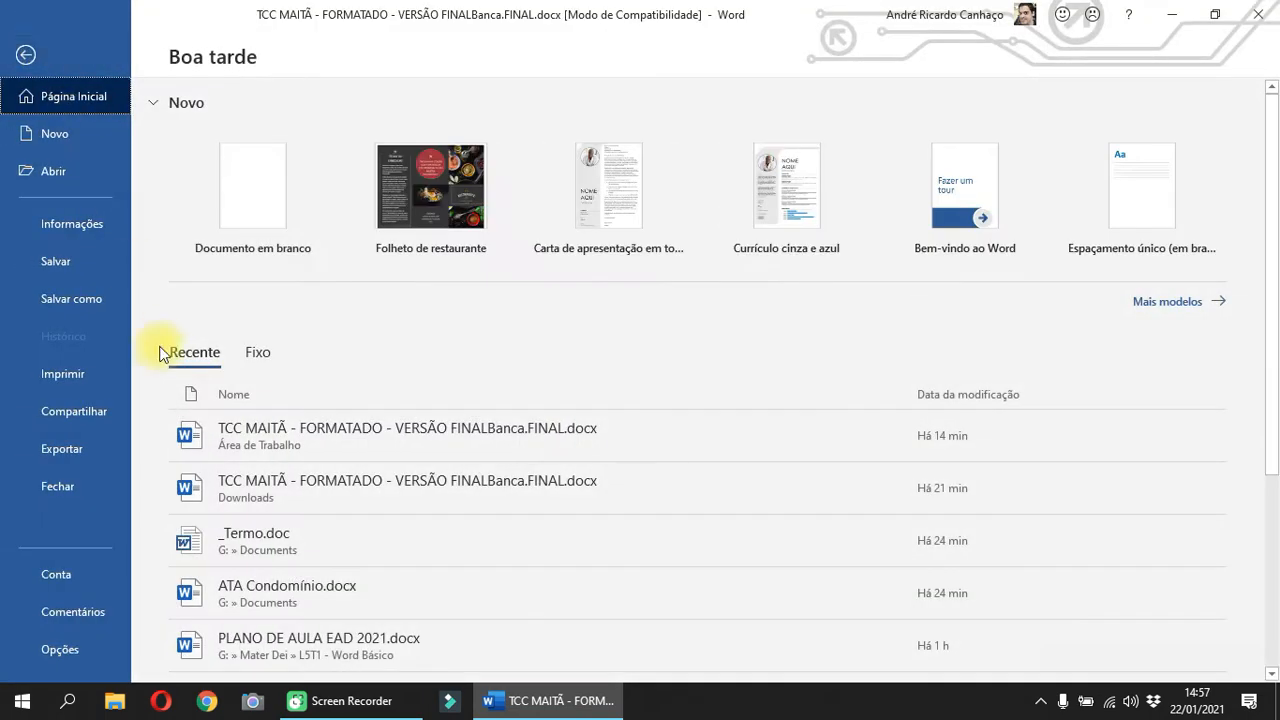
{"action": "left_click", "coordinate": [82, 376]}
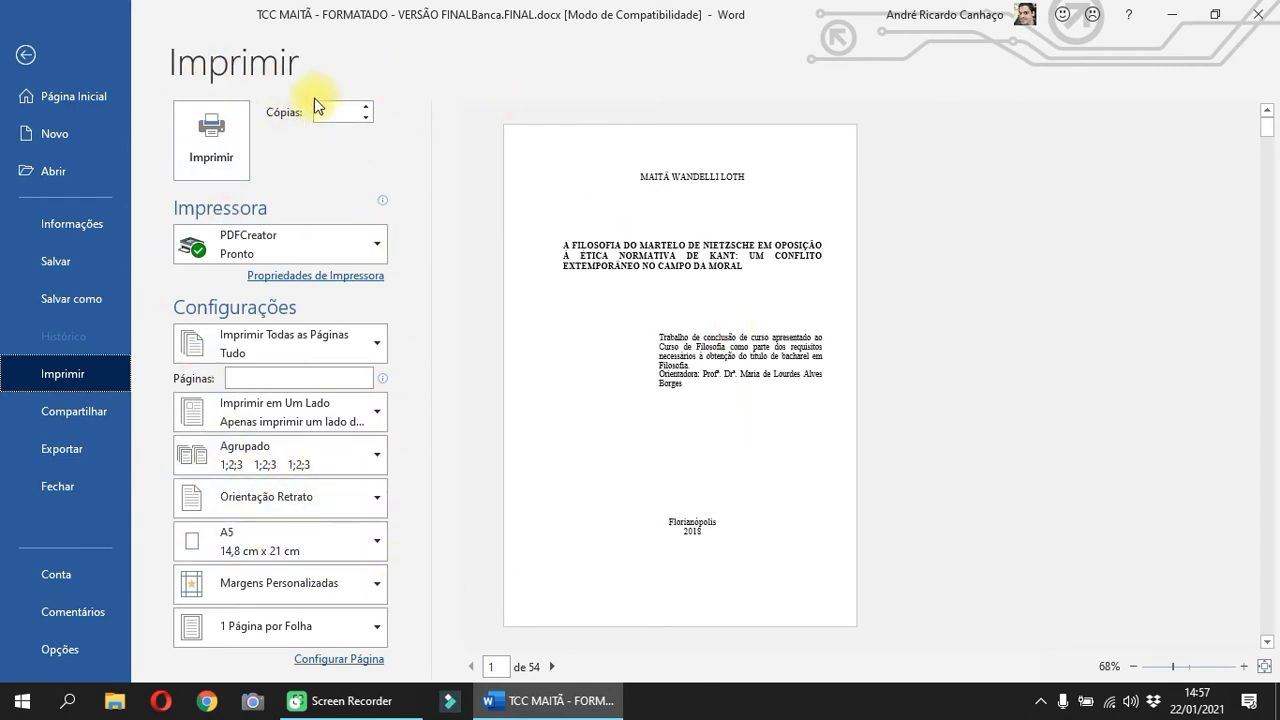
{"action": "left_click", "coordinate": [344, 257]}
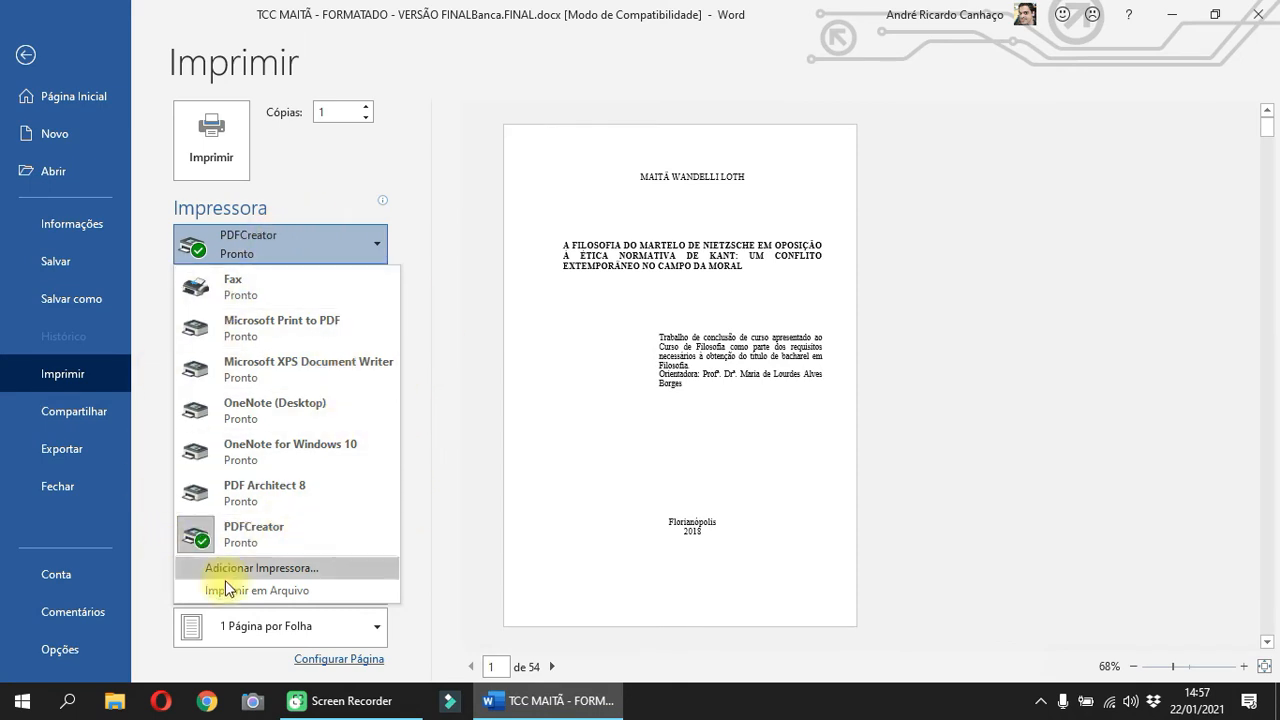
{"action": "left_click", "coordinate": [434, 450]}
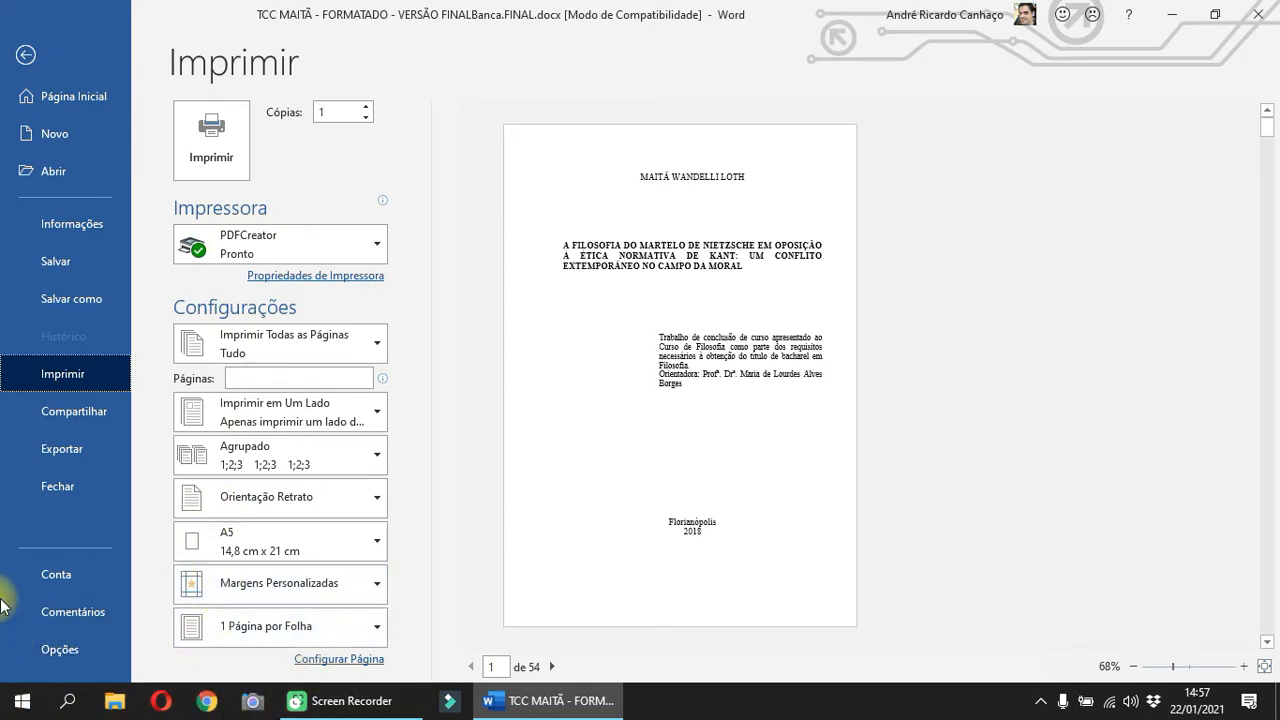
{"action": "left_click", "coordinate": [370, 245]}
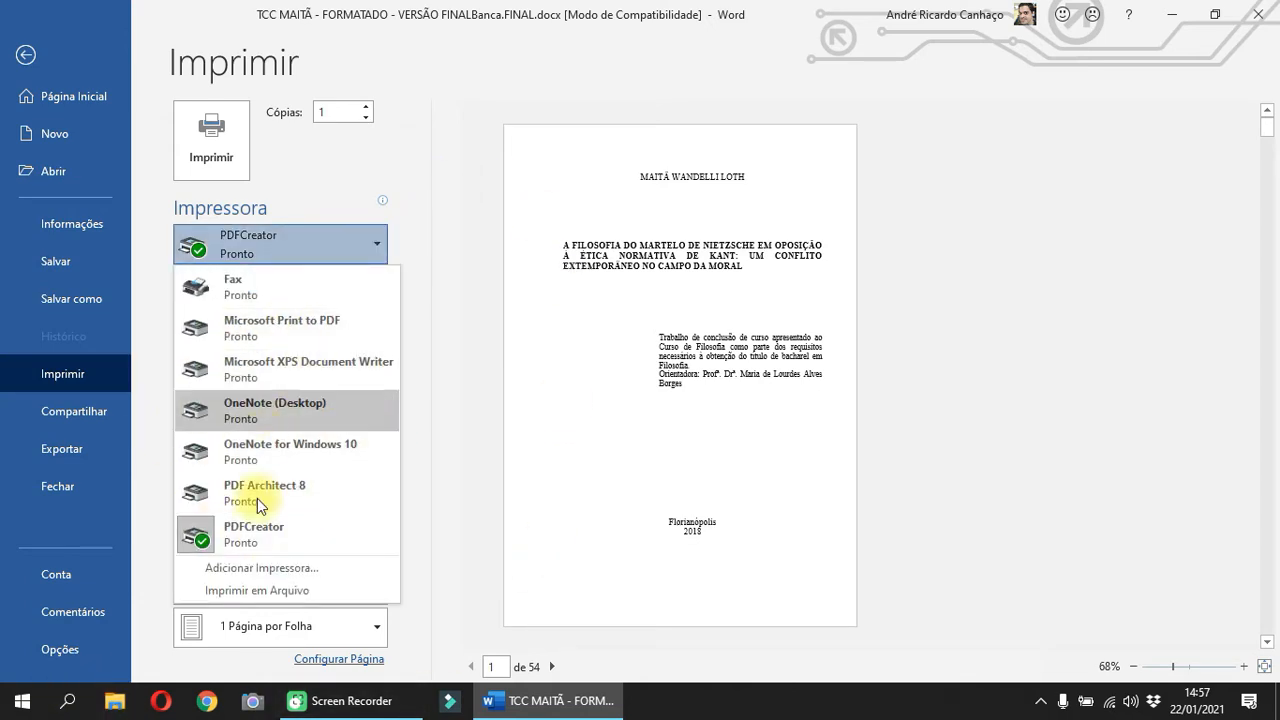
{"action": "left_click", "coordinate": [454, 588]}
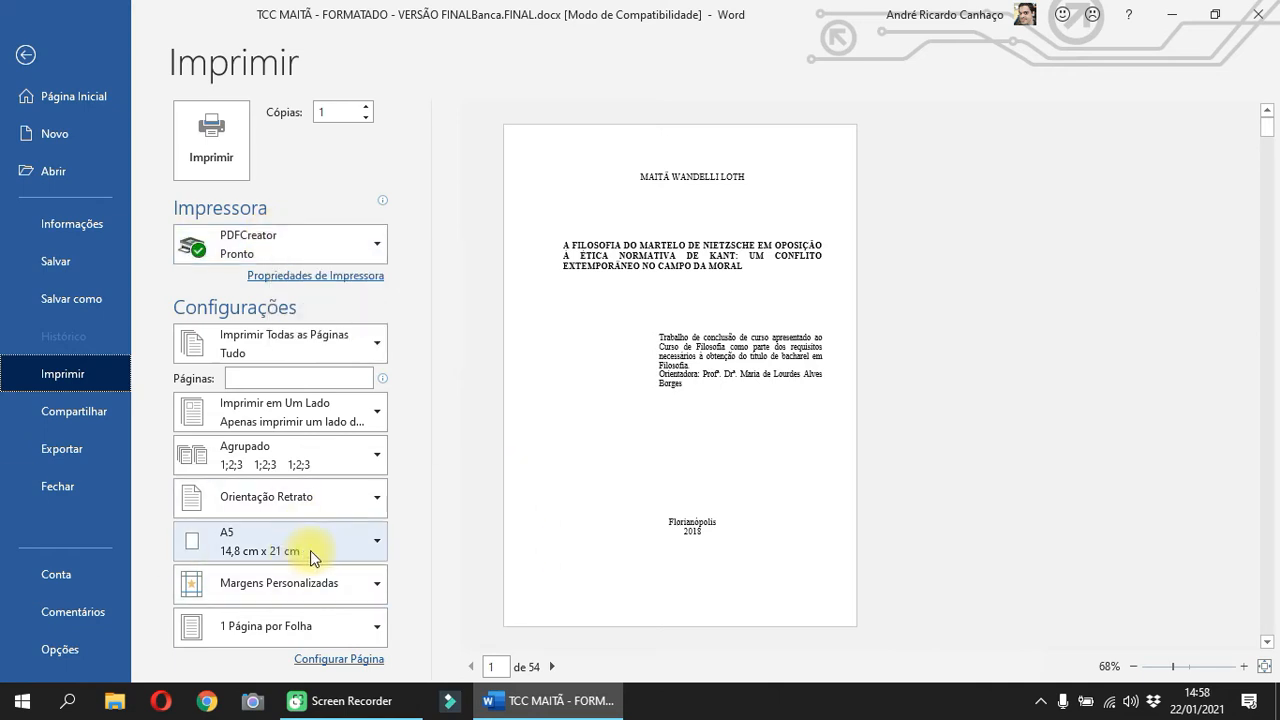
Switch to Windows Settings, review the installed printers and scanners under the devices settings, and close Settings
{"action": "left_click", "coordinate": [34, 708]}
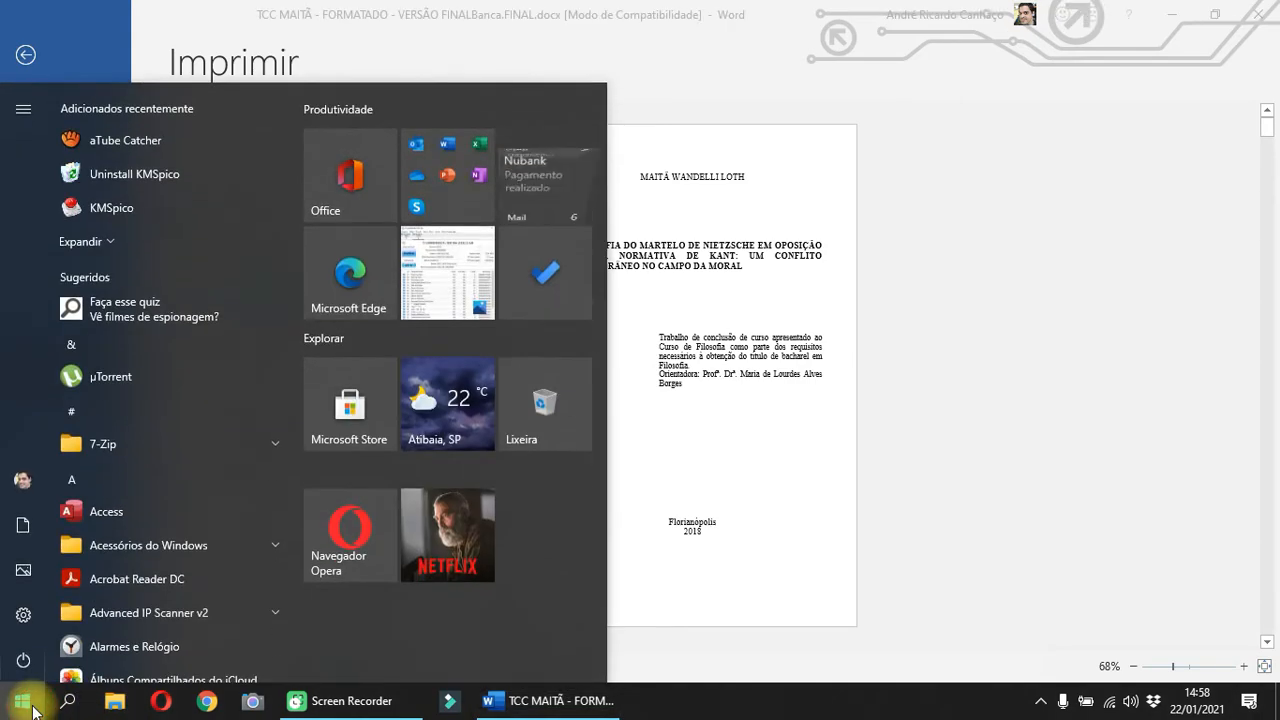
{"action": "left_click", "coordinate": [23, 614]}
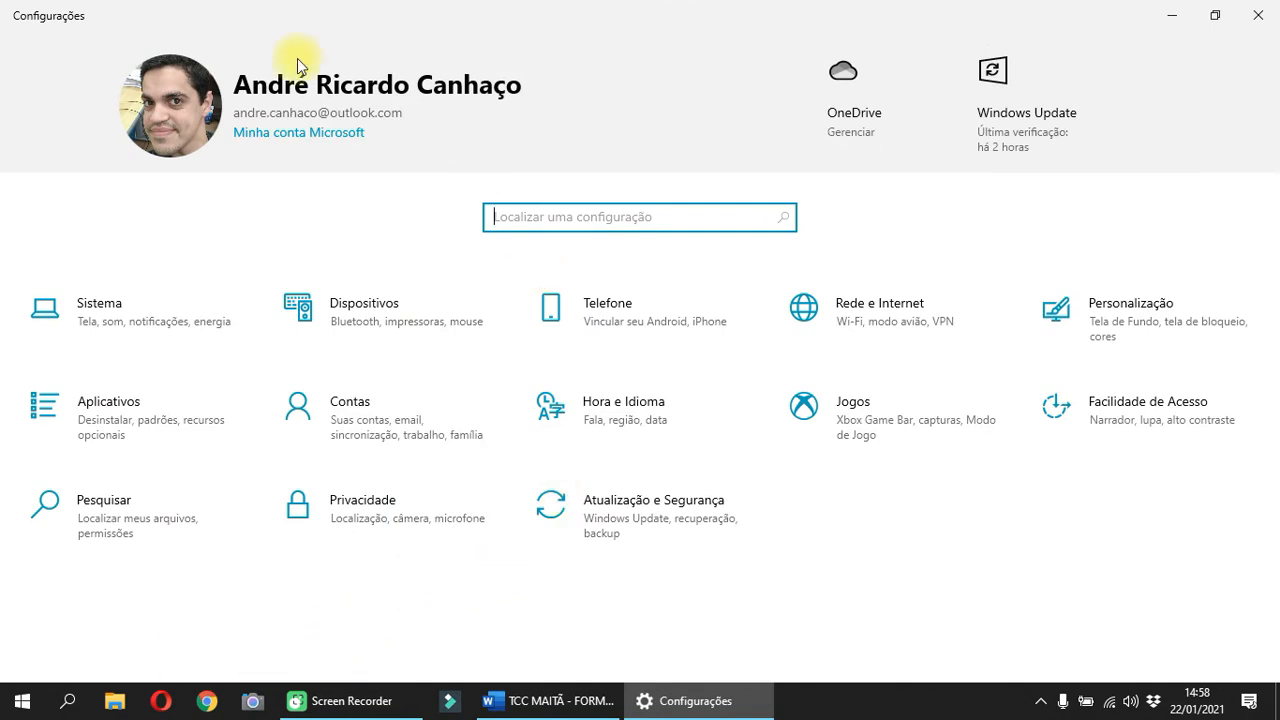
{"action": "left_click", "coordinate": [22, 700]}
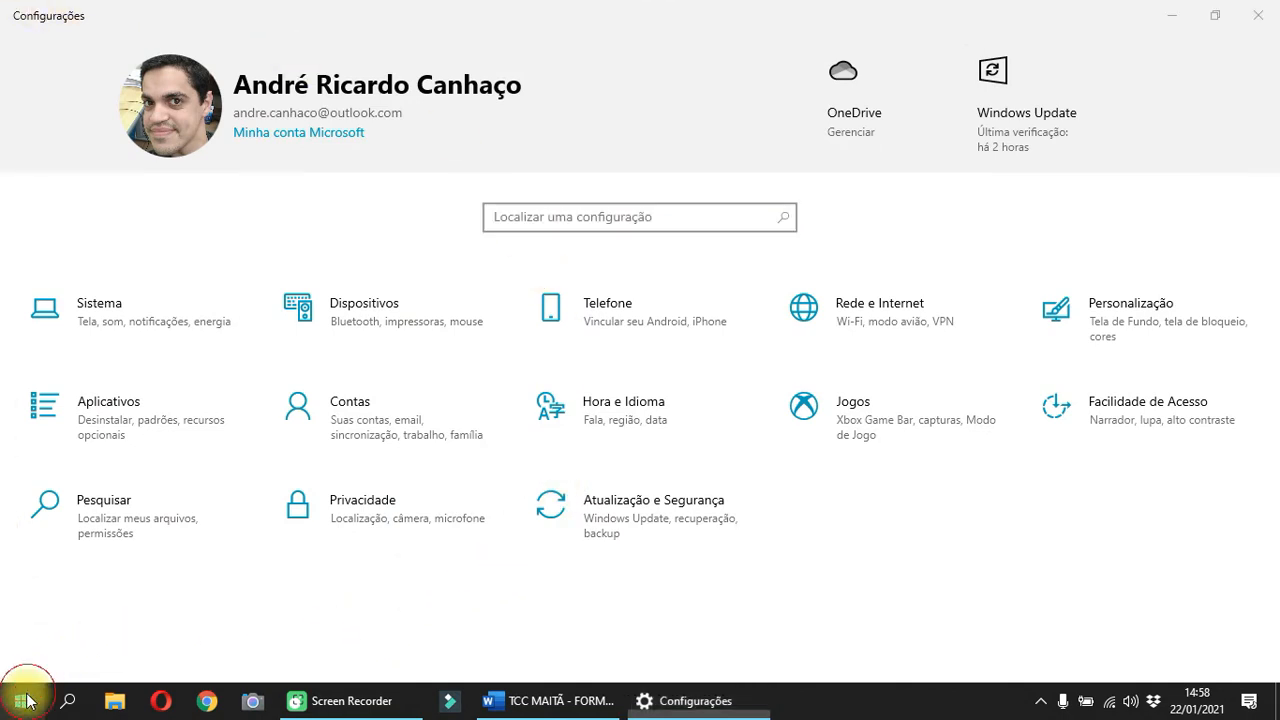
{"action": "left_click", "coordinate": [700, 595]}
{"action": "left_click", "coordinate": [366, 318]}
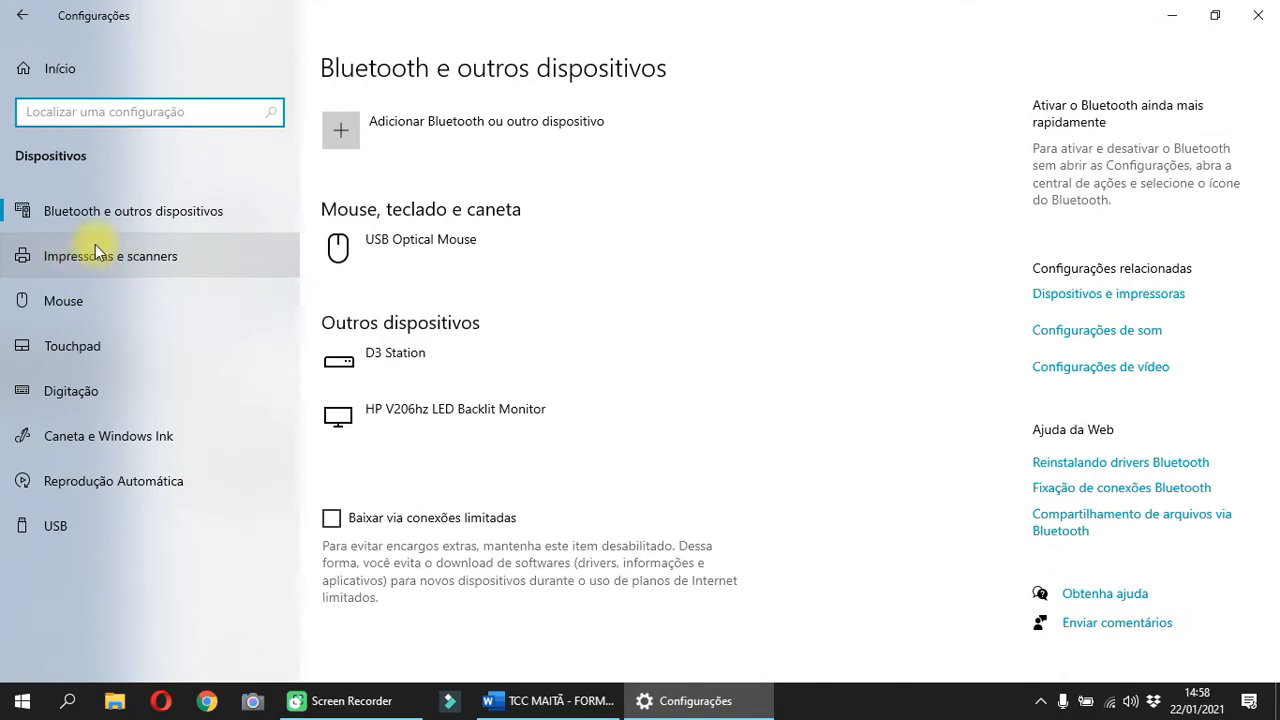
{"action": "left_click", "coordinate": [134, 260]}
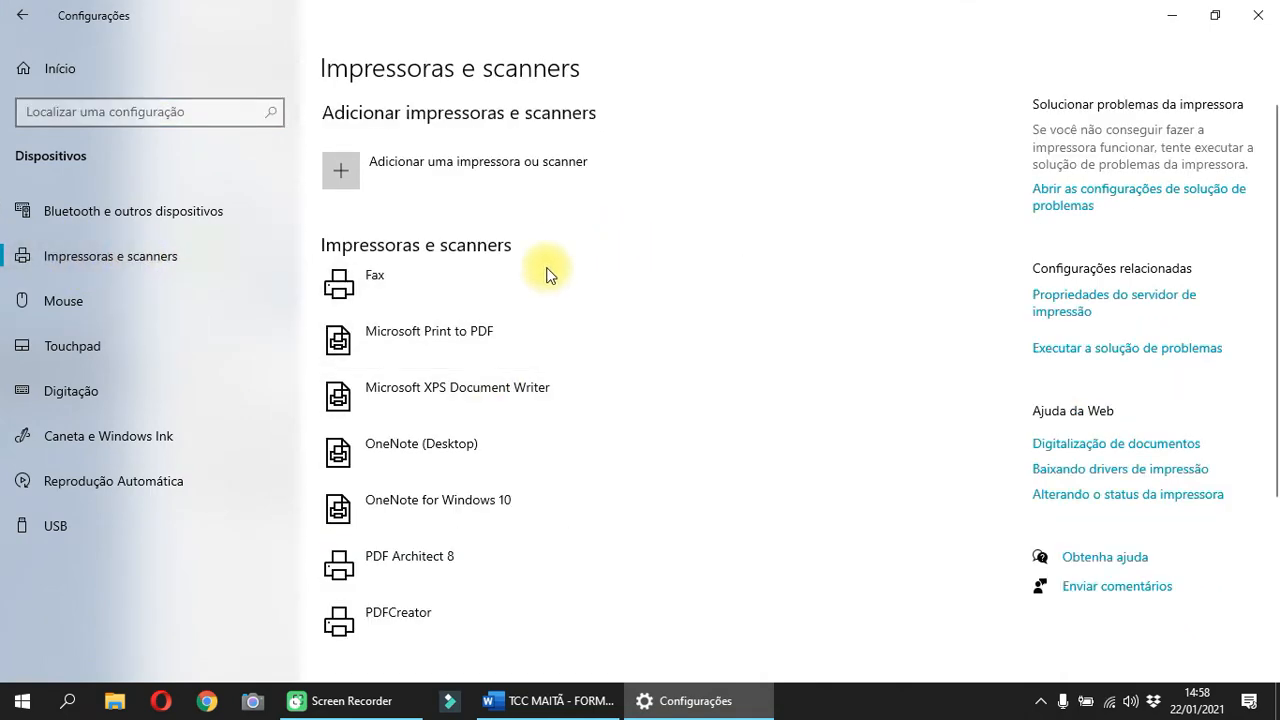
{"action": "scroll", "coordinate": [497, 393], "scroll_direction": "down", "scroll_amount": 3}
{"action": "scroll", "coordinate": [500, 388], "scroll_direction": "up", "scroll_amount": 3}
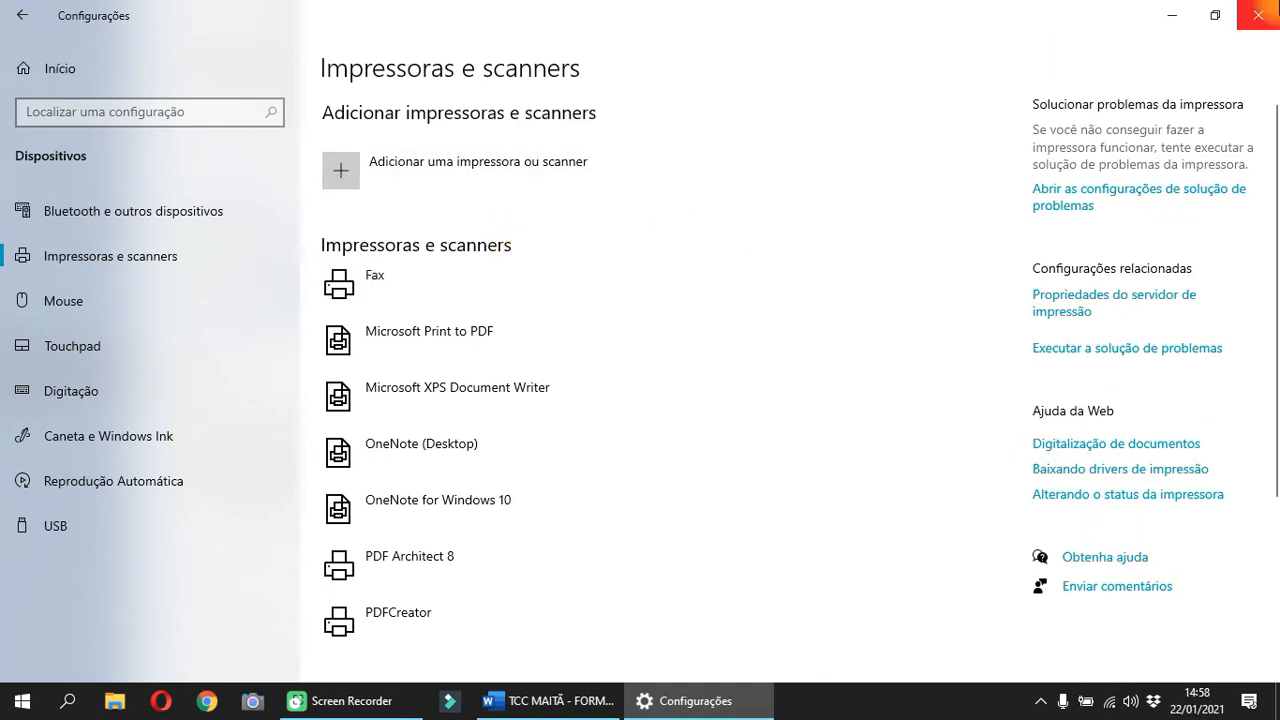
{"action": "left_click", "coordinate": [1258, 15]}
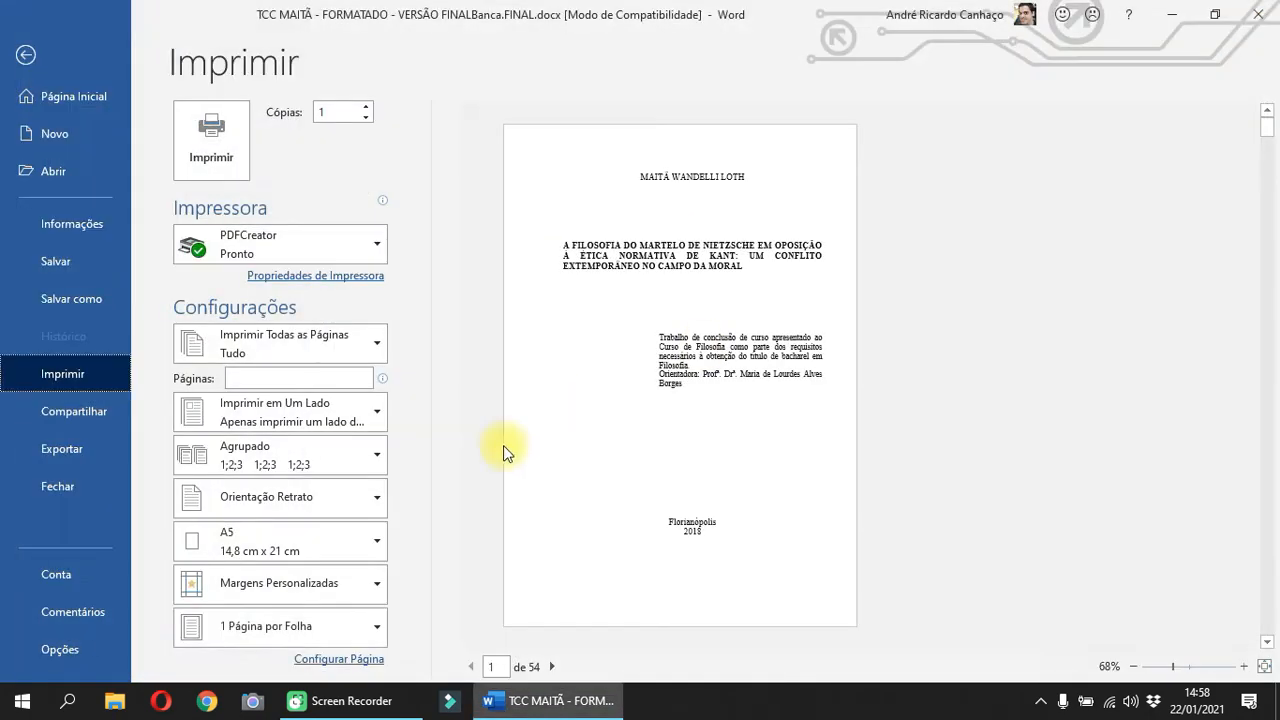
Switch to File Explorer and open the Windows Control Panel by looking up "painel"
{"action": "left_click", "coordinate": [68, 700]}
{"action": "type", "text": "painel"}
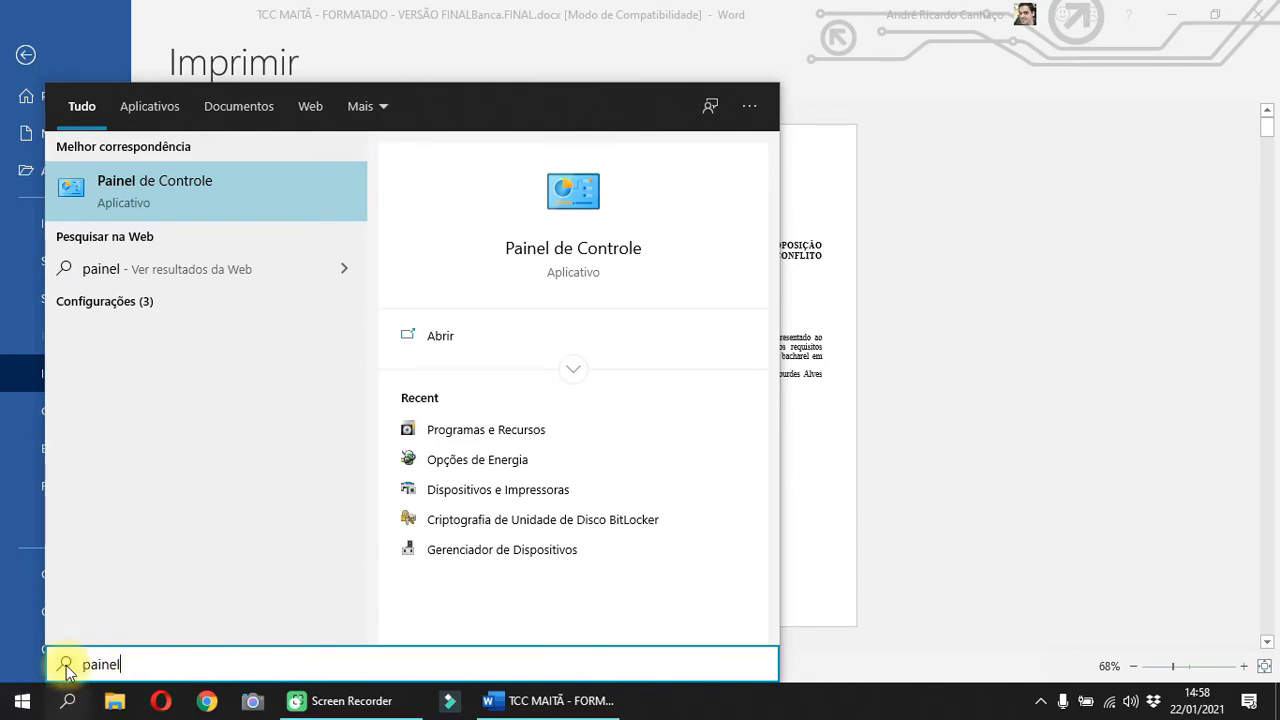
{"action": "left_click", "coordinate": [113, 702]}
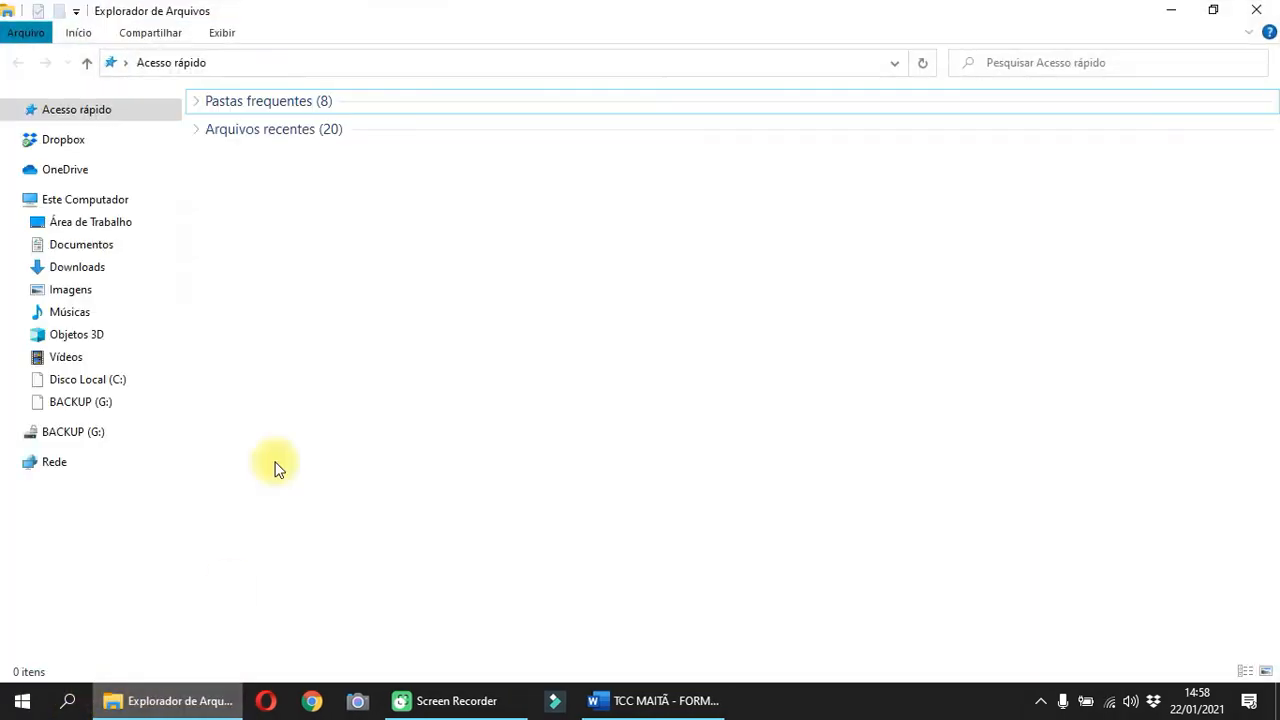
{"action": "left_click", "coordinate": [12, 202]}
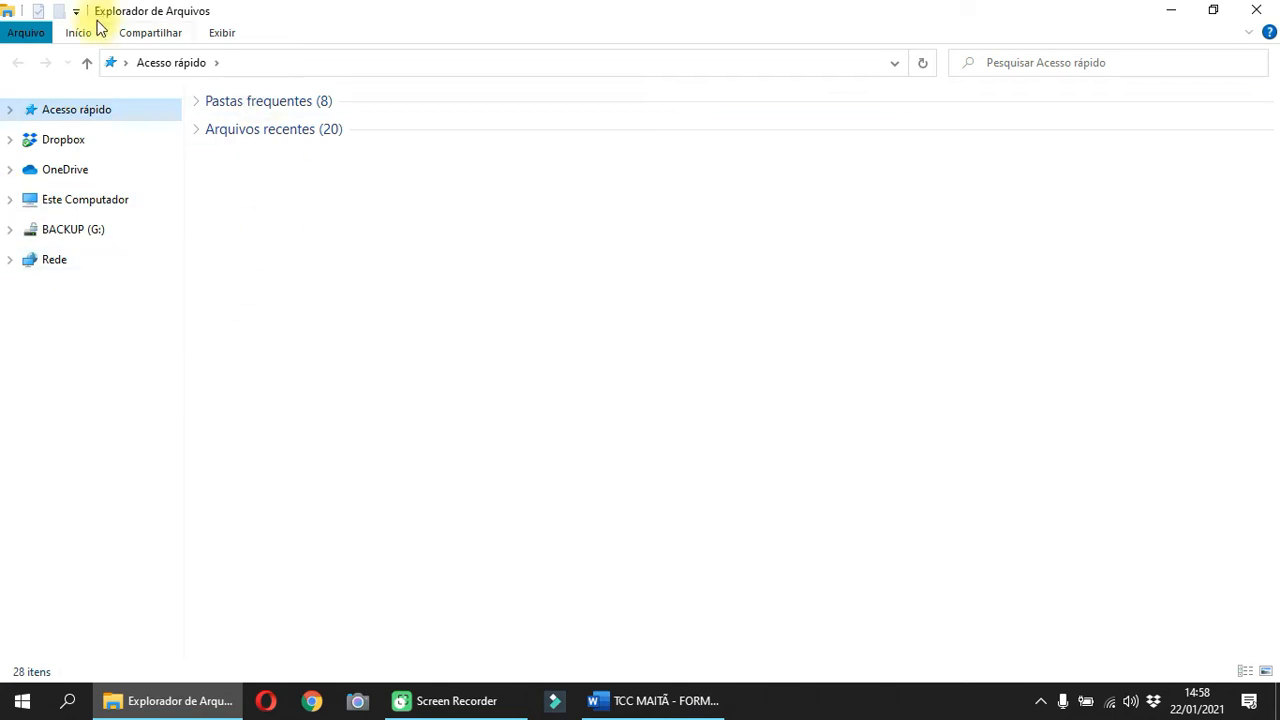
{"action": "left_click", "coordinate": [322, 62]}
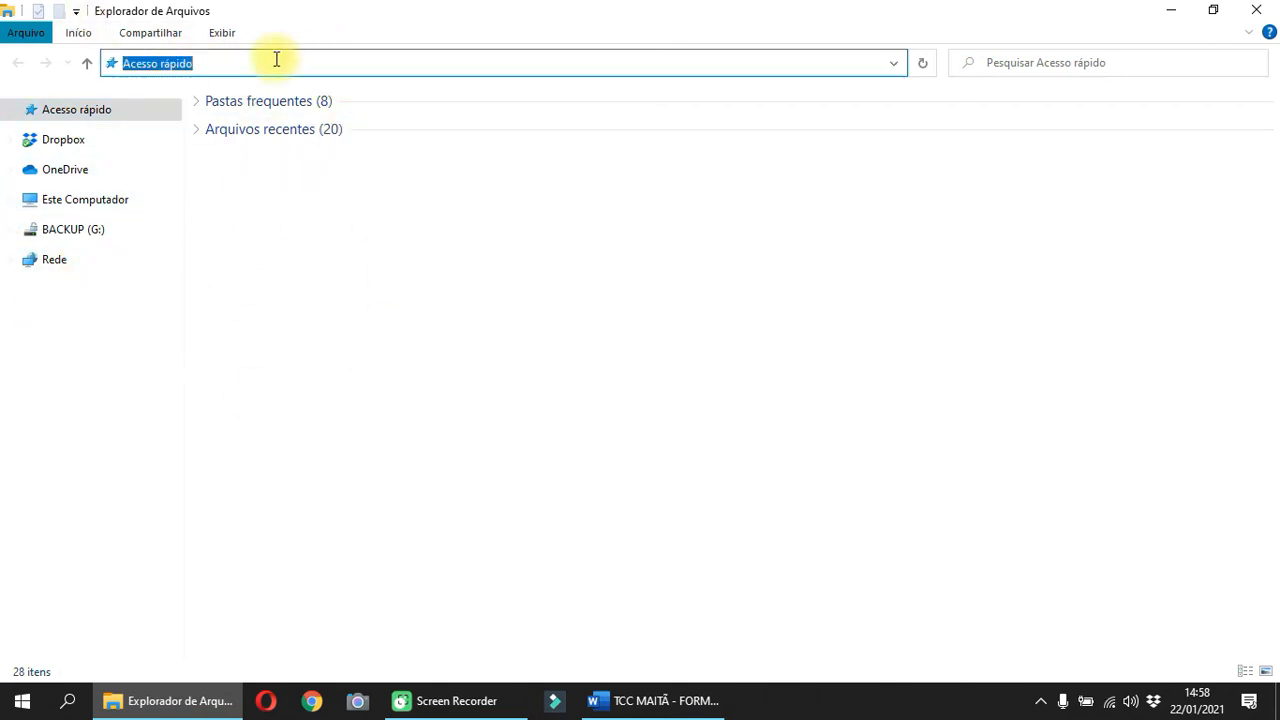
{"action": "type", "text": "painel"}
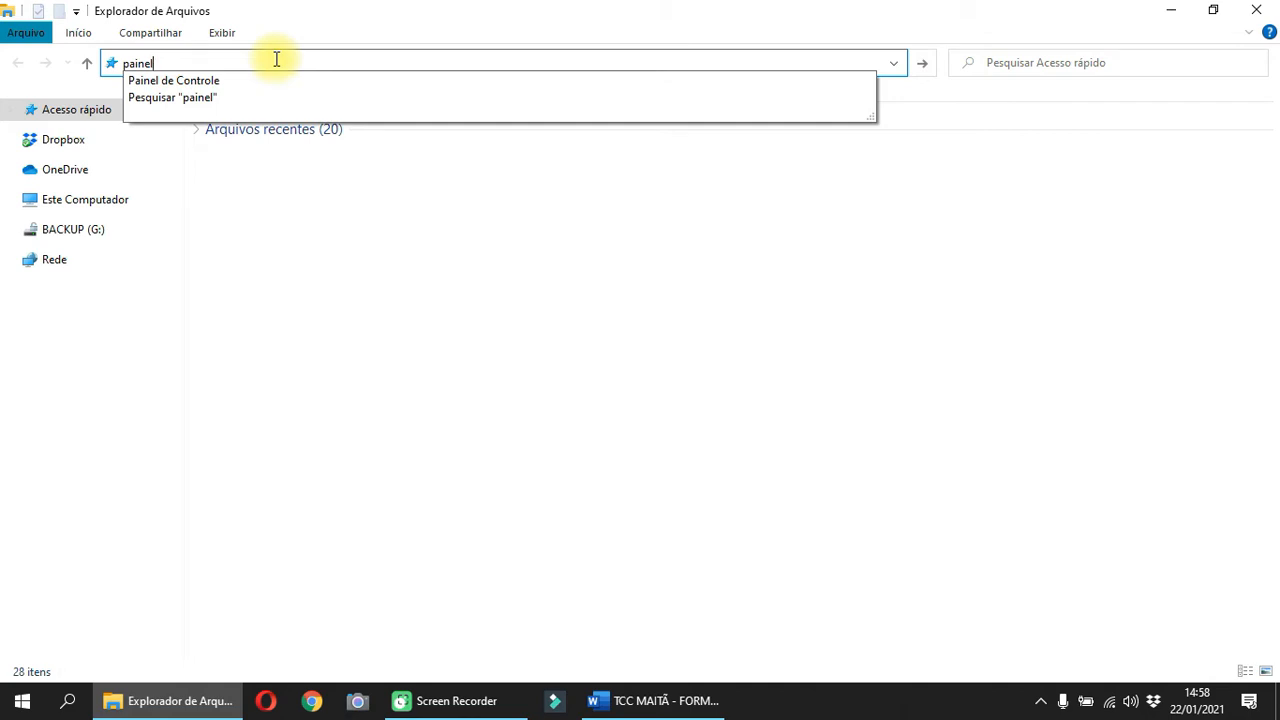
{"action": "left_click", "coordinate": [175, 88]}
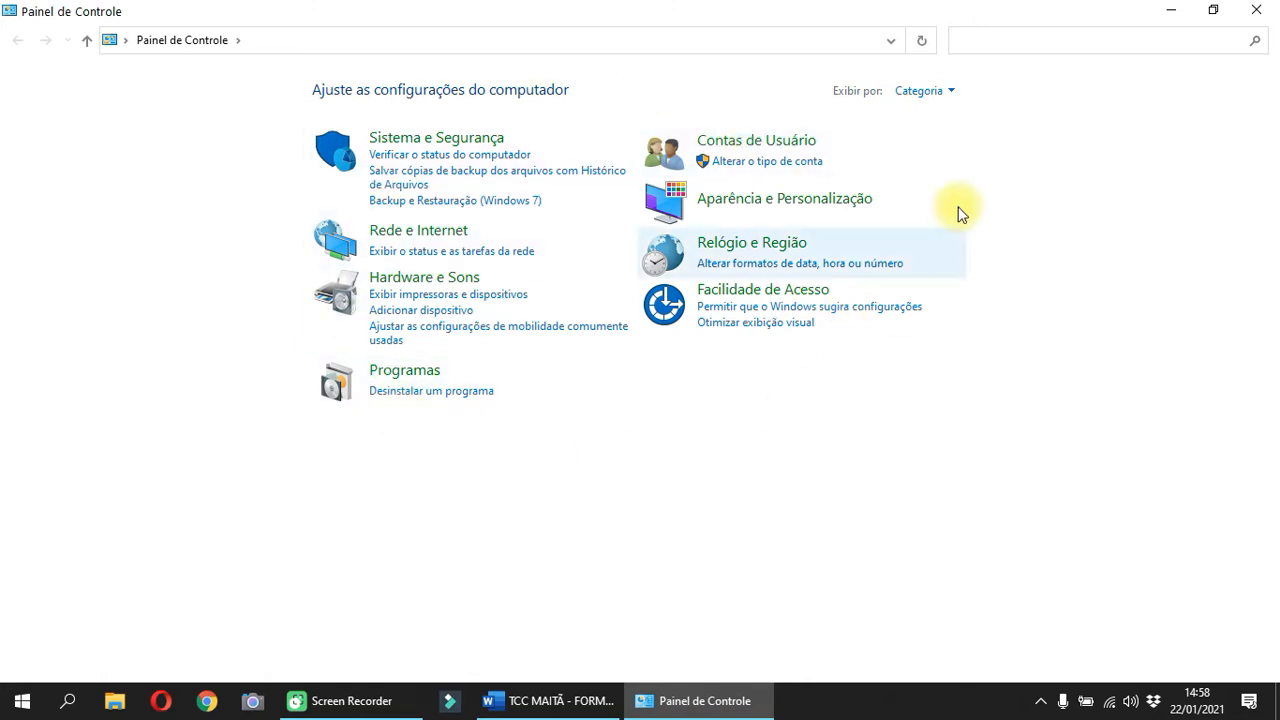
Show the Control Panel items as large icons and open the devices and printers list
{"action": "left_click", "coordinate": [941, 91]}
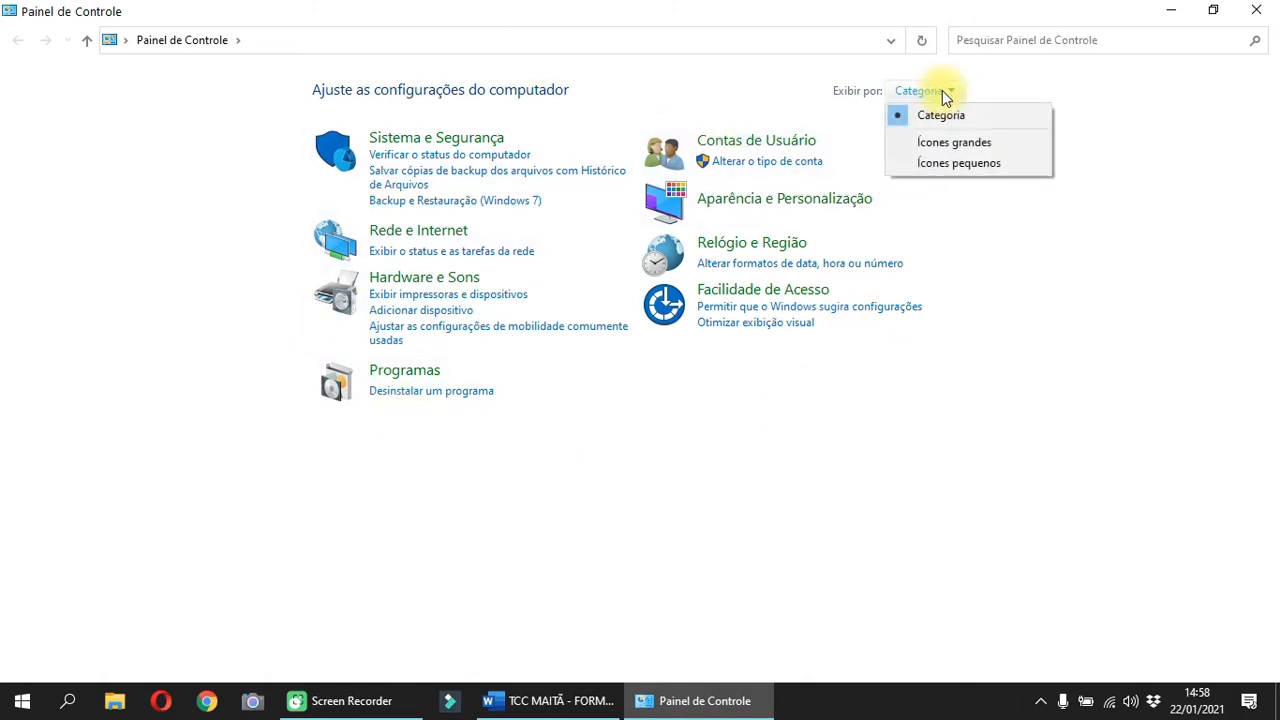
{"action": "left_click", "coordinate": [955, 149]}
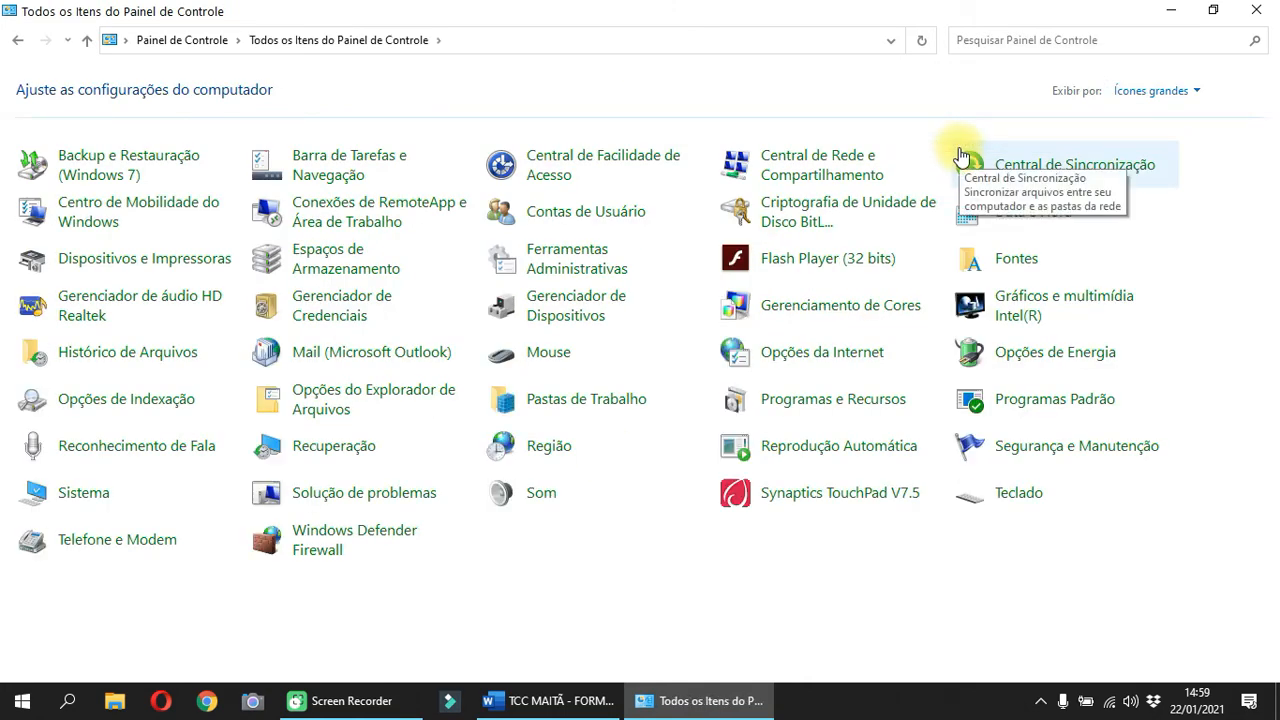
{"action": "left_click", "coordinate": [137, 263]}
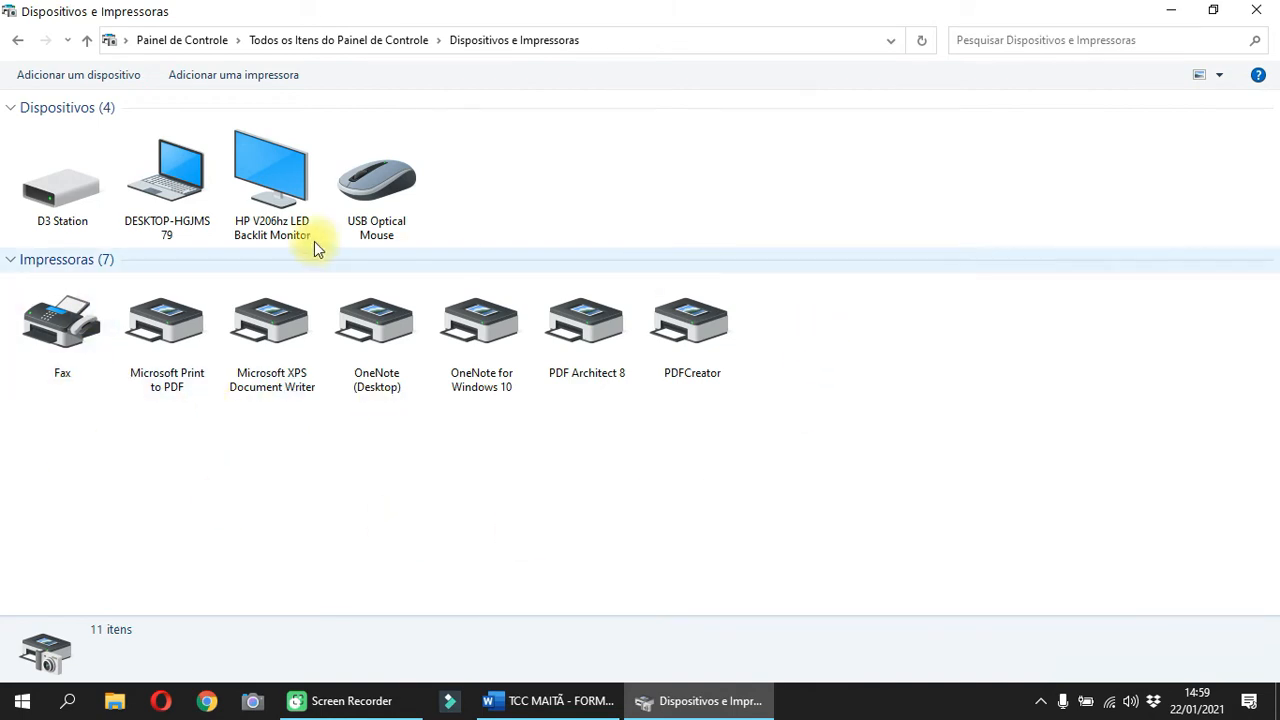
Compare the printers installed in Windows with those offered in Word's print settings, and close the devices and printers window
{"action": "left_click", "coordinate": [520, 700]}
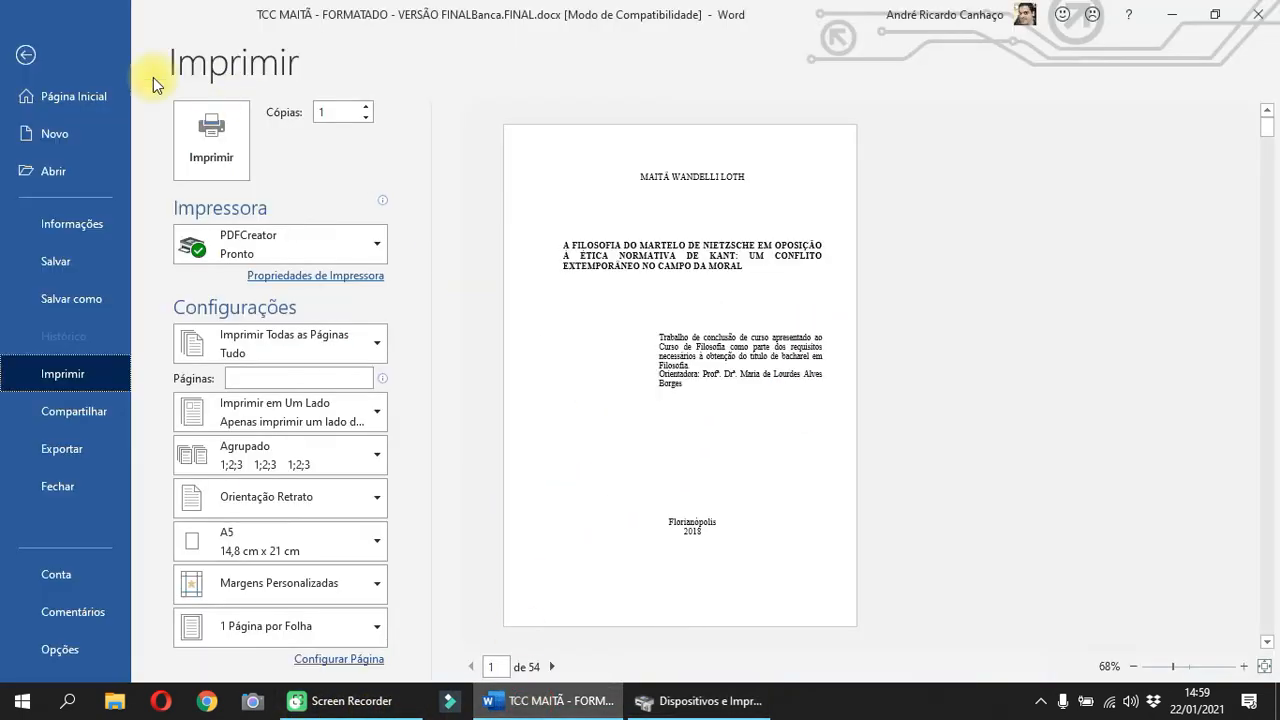
{"action": "left_click", "coordinate": [650, 700]}
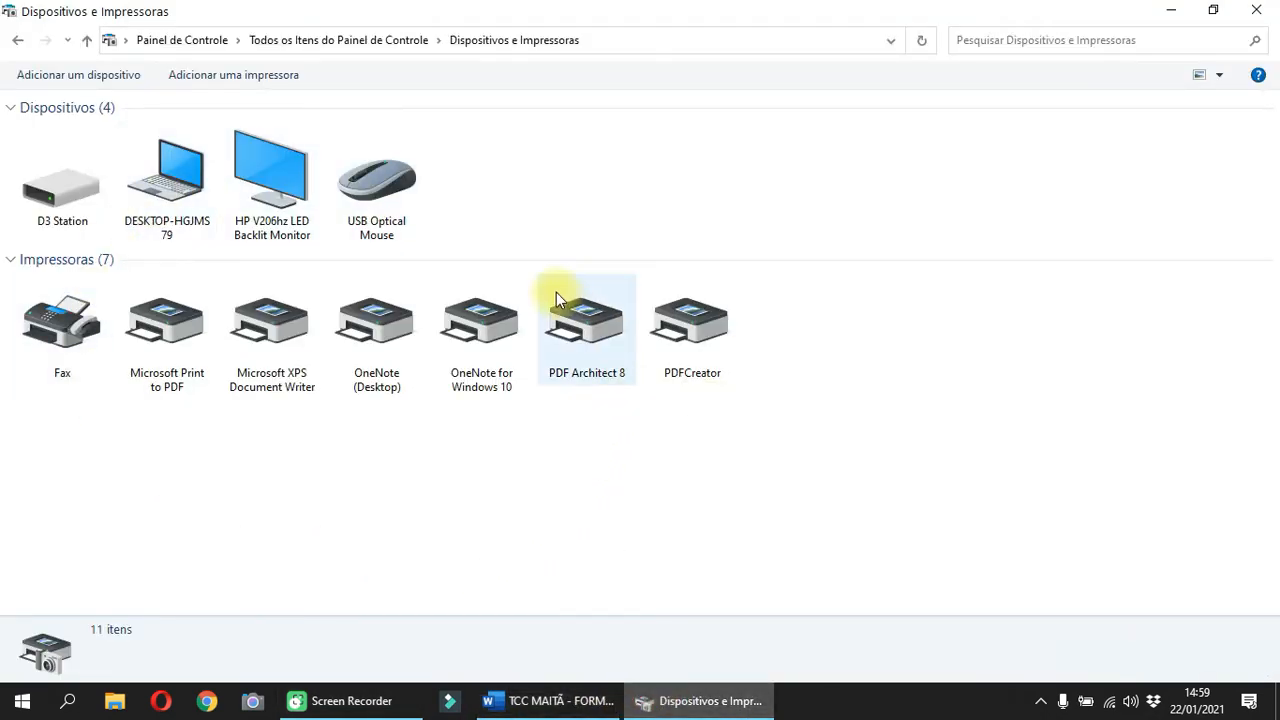
{"action": "left_click", "coordinate": [560, 700]}
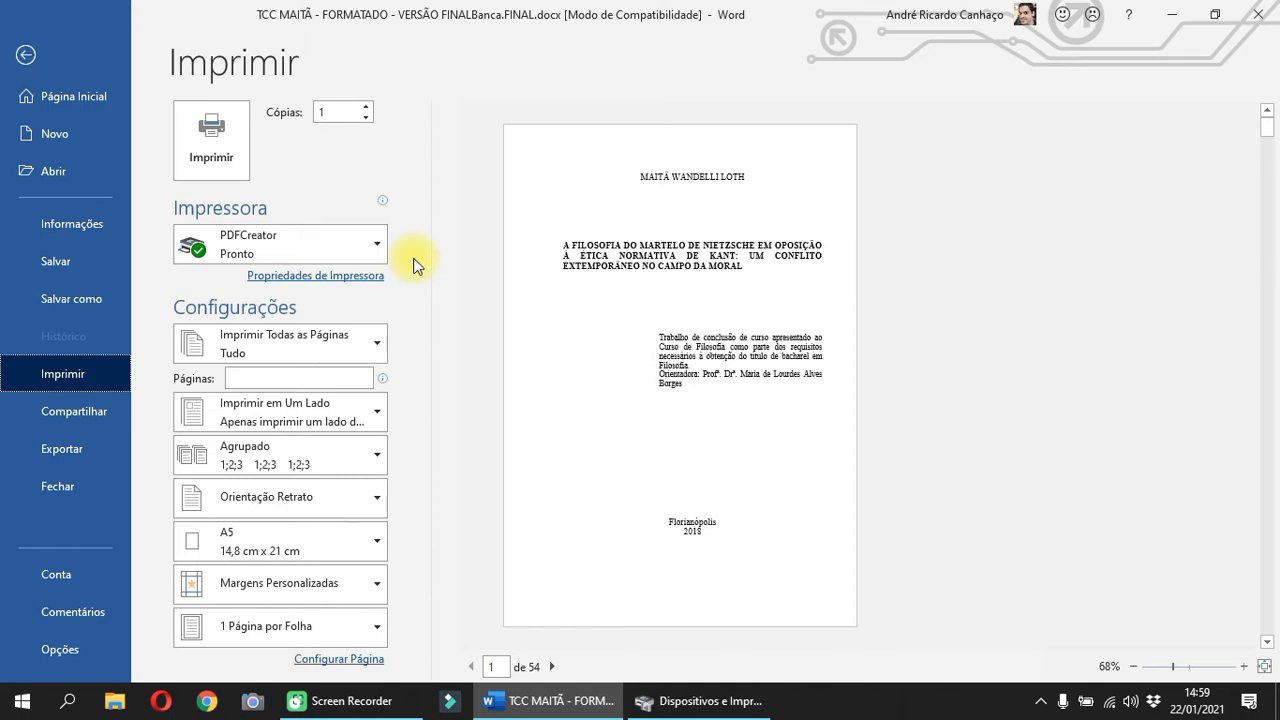
{"action": "left_click", "coordinate": [383, 253]}
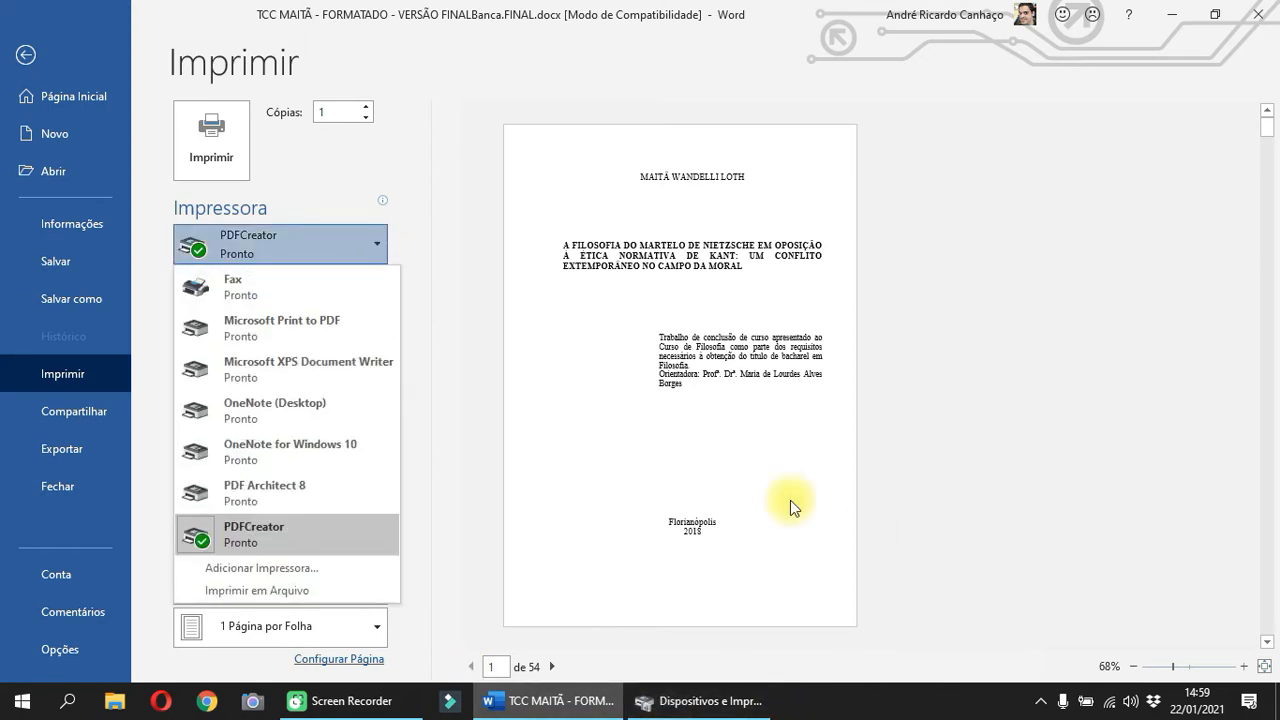
{"action": "left_click", "coordinate": [740, 705]}
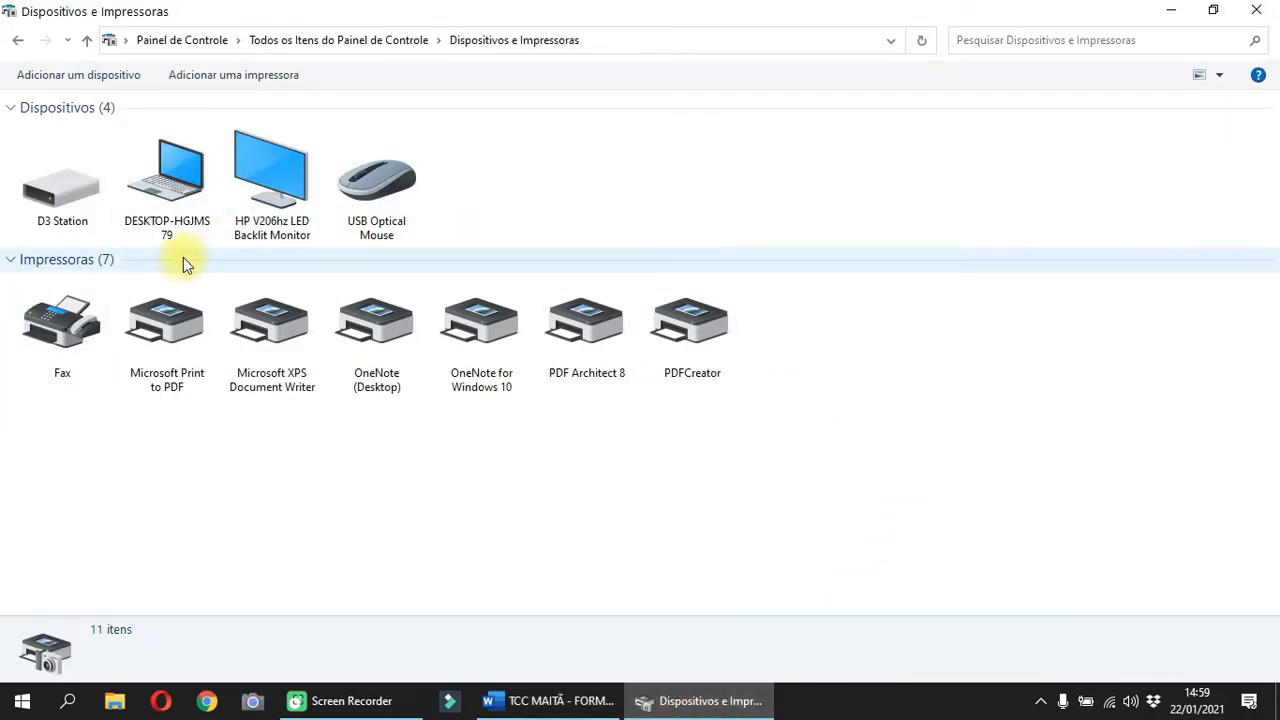
{"action": "left_click", "coordinate": [600, 705]}
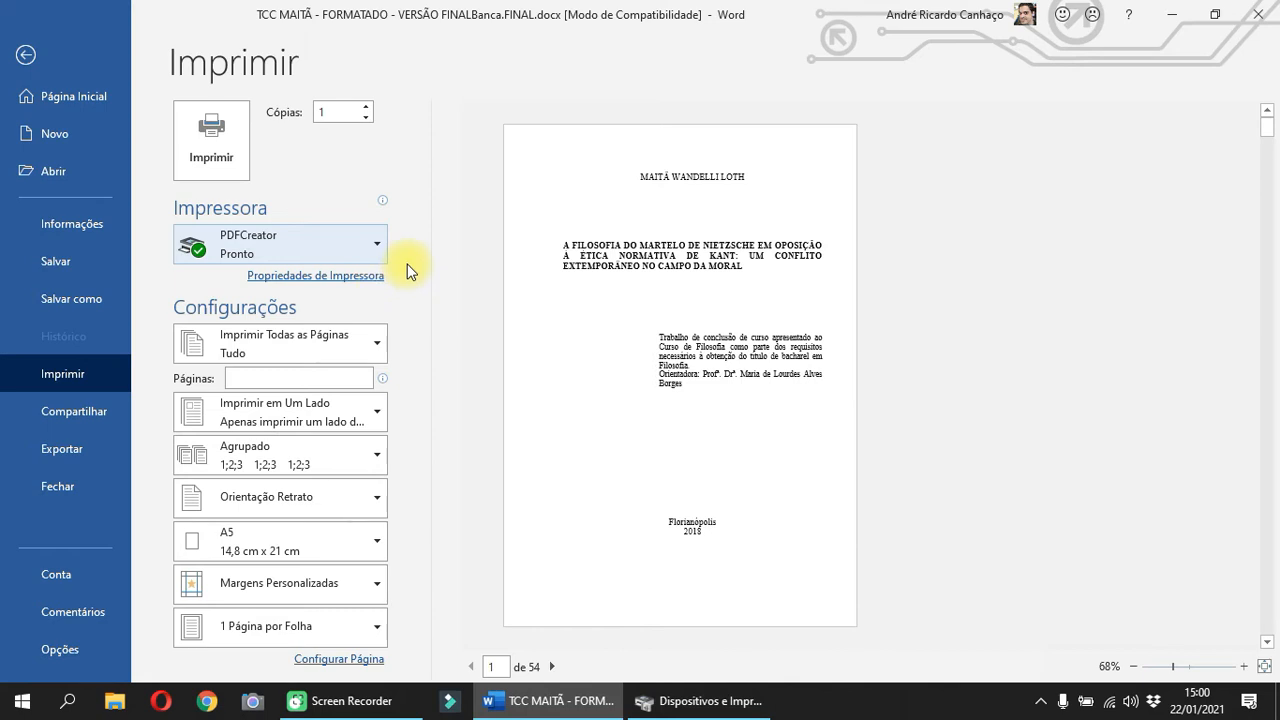
{"action": "left_click", "coordinate": [645, 704]}
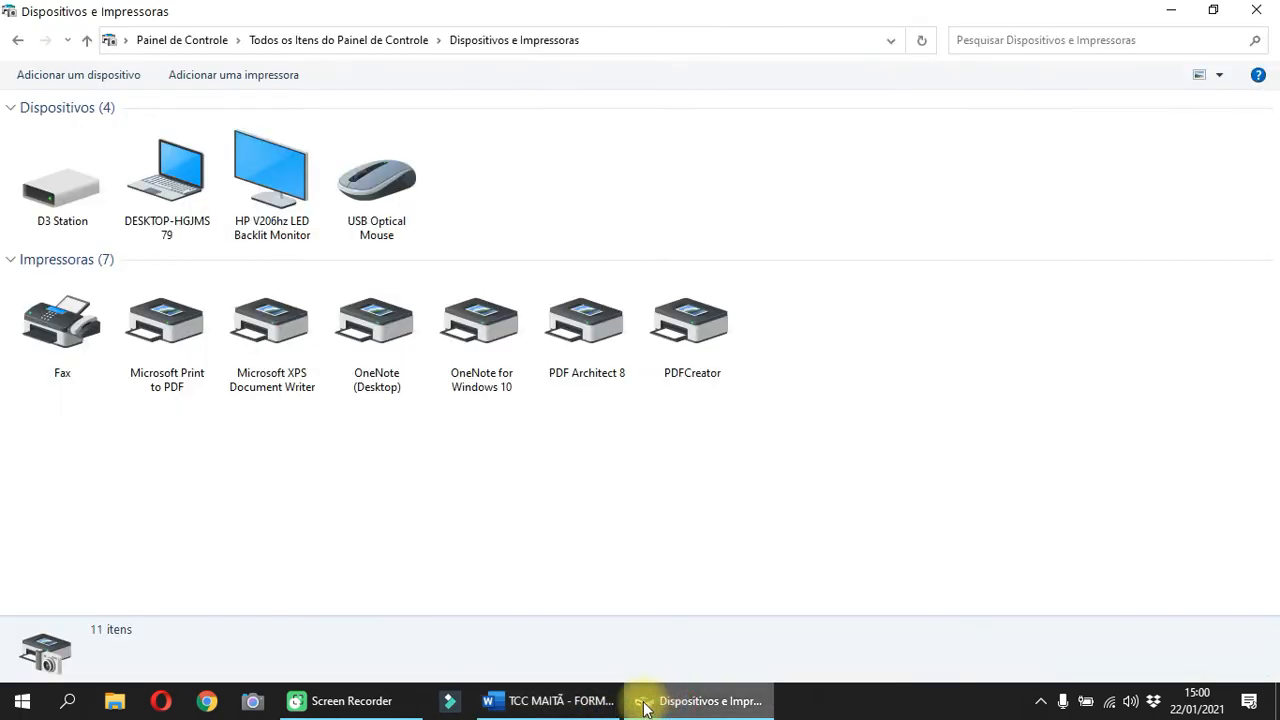
{"action": "left_click", "coordinate": [1256, 10]}
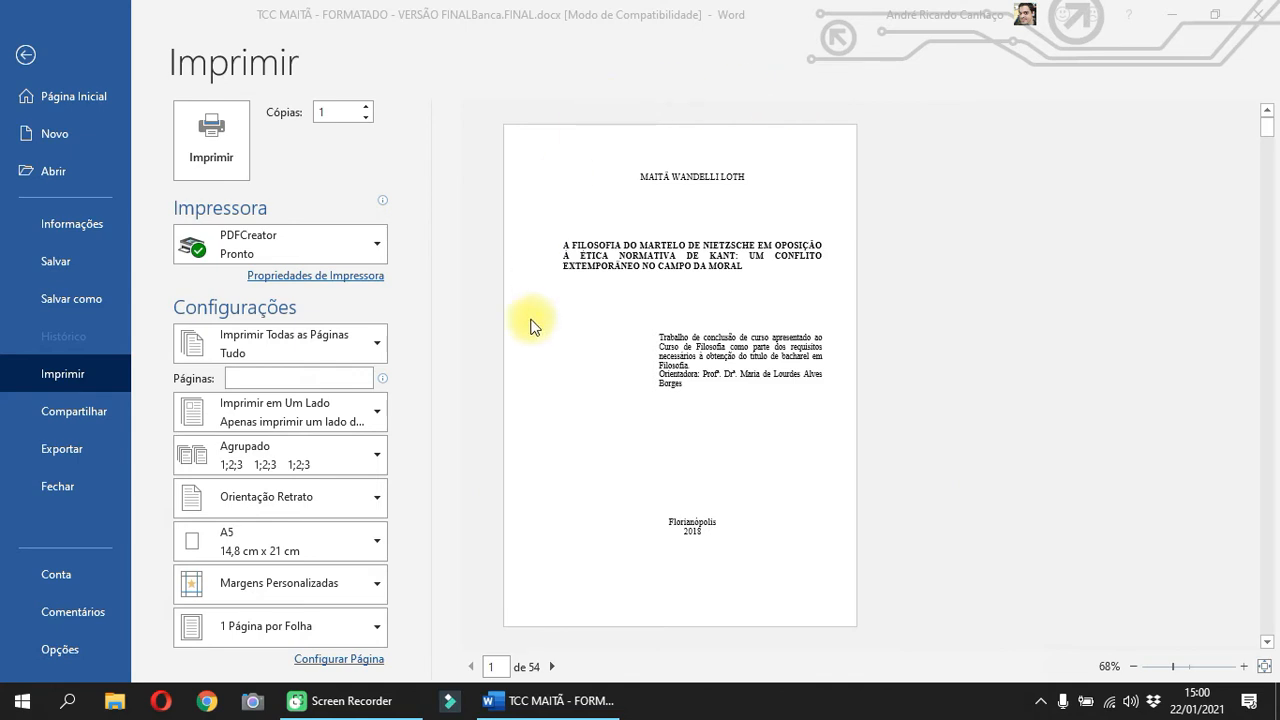
Try the number of print copies at 3, replace it with 99, and raise it to 103
{"action": "left_click", "coordinate": [594, 590]}
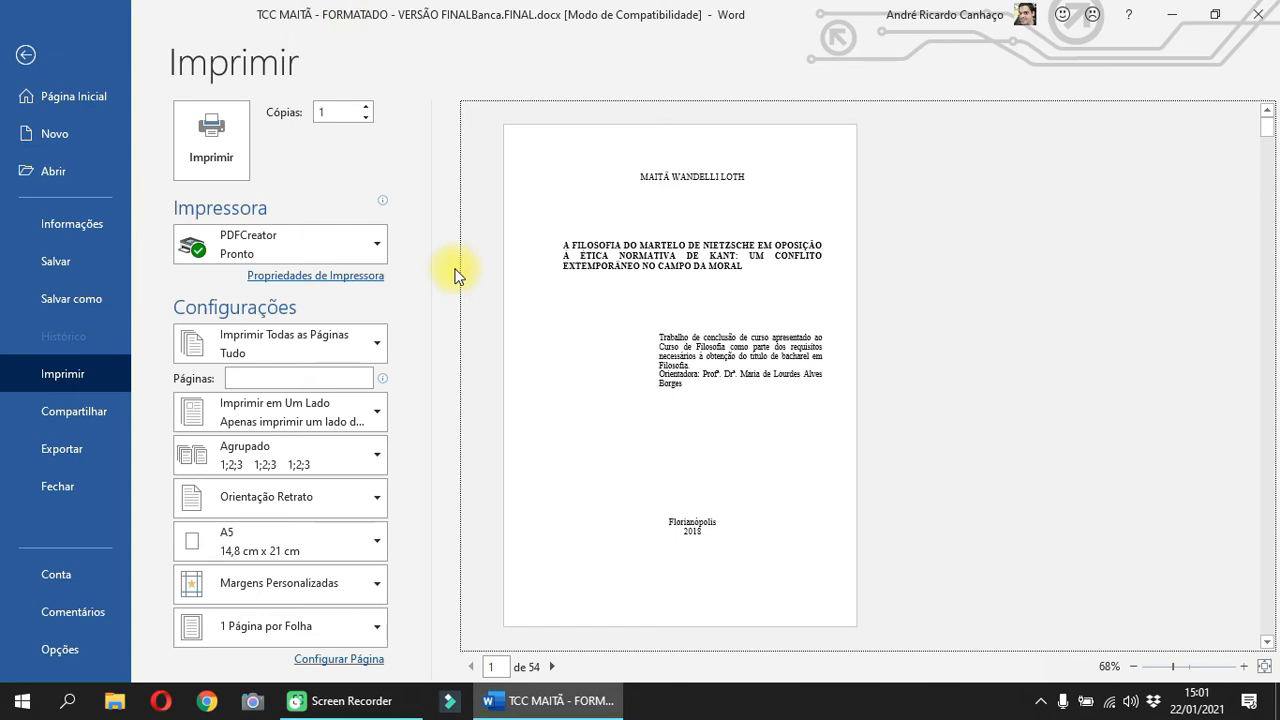
{"action": "left_click", "coordinate": [346, 114]}
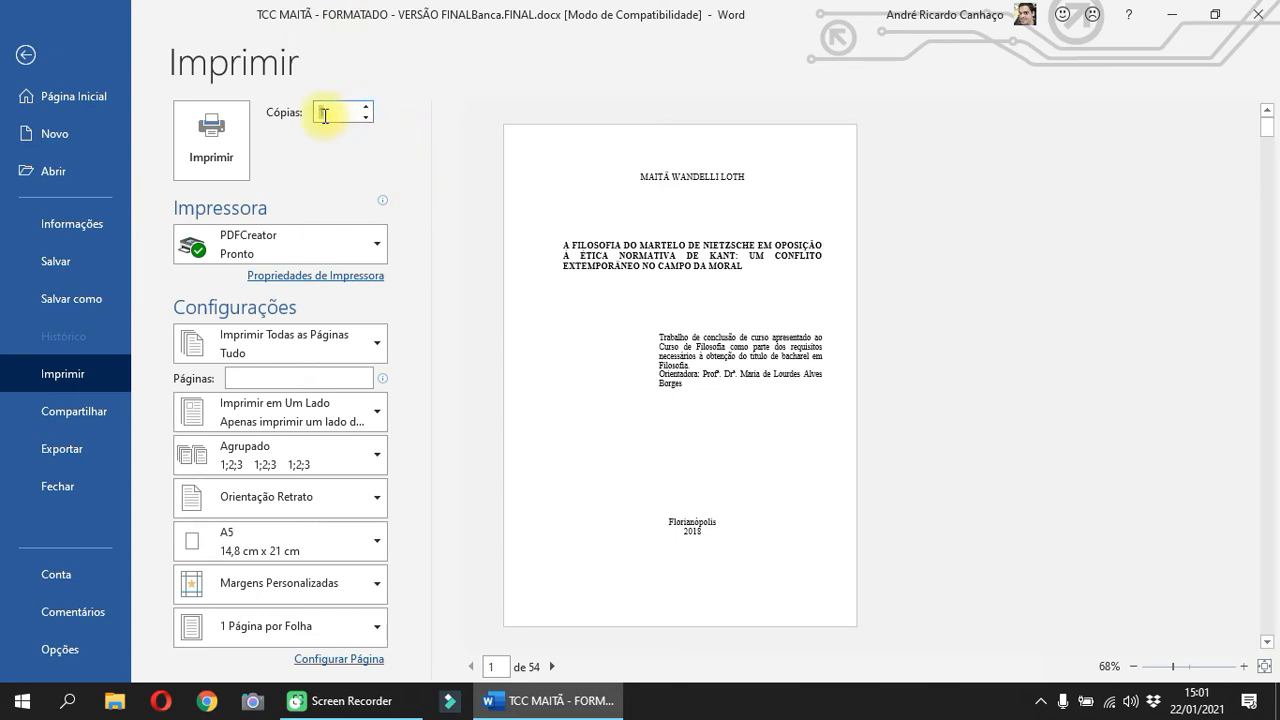
{"action": "double_click", "coordinate": [322, 112]}
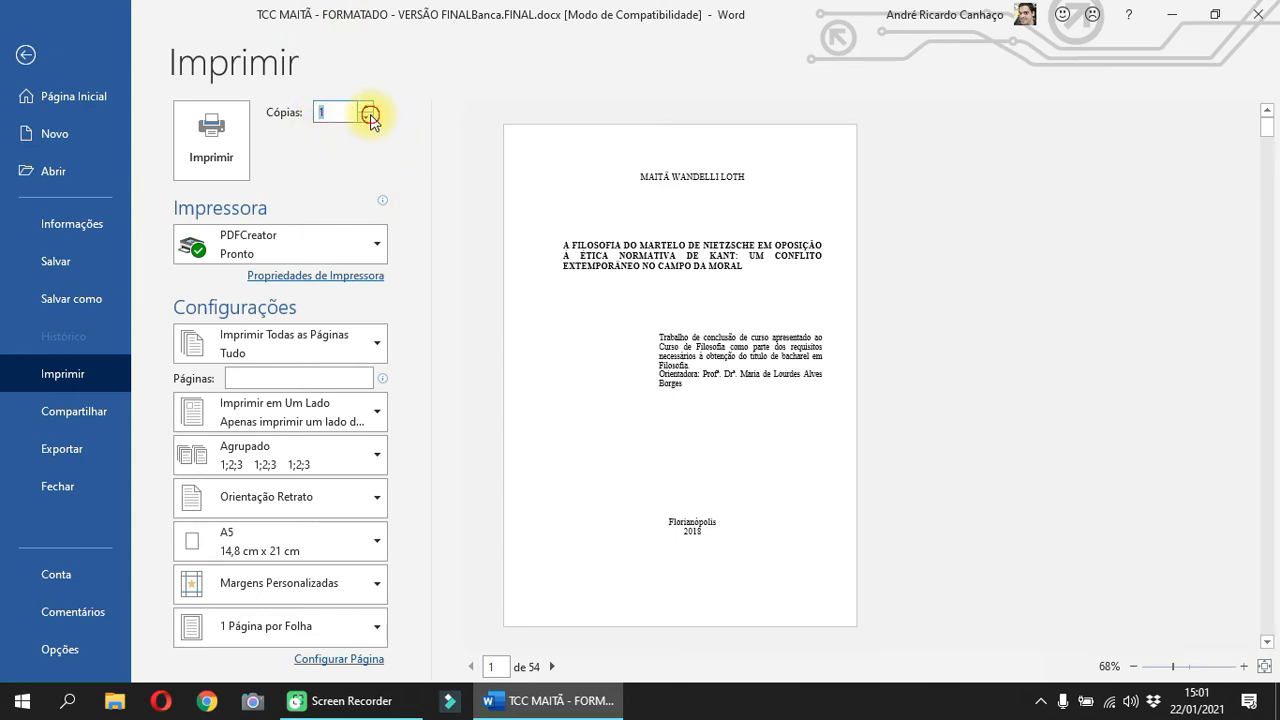
{"action": "left_click", "coordinate": [366, 108]}
{"action": "left_click", "coordinate": [366, 108]}
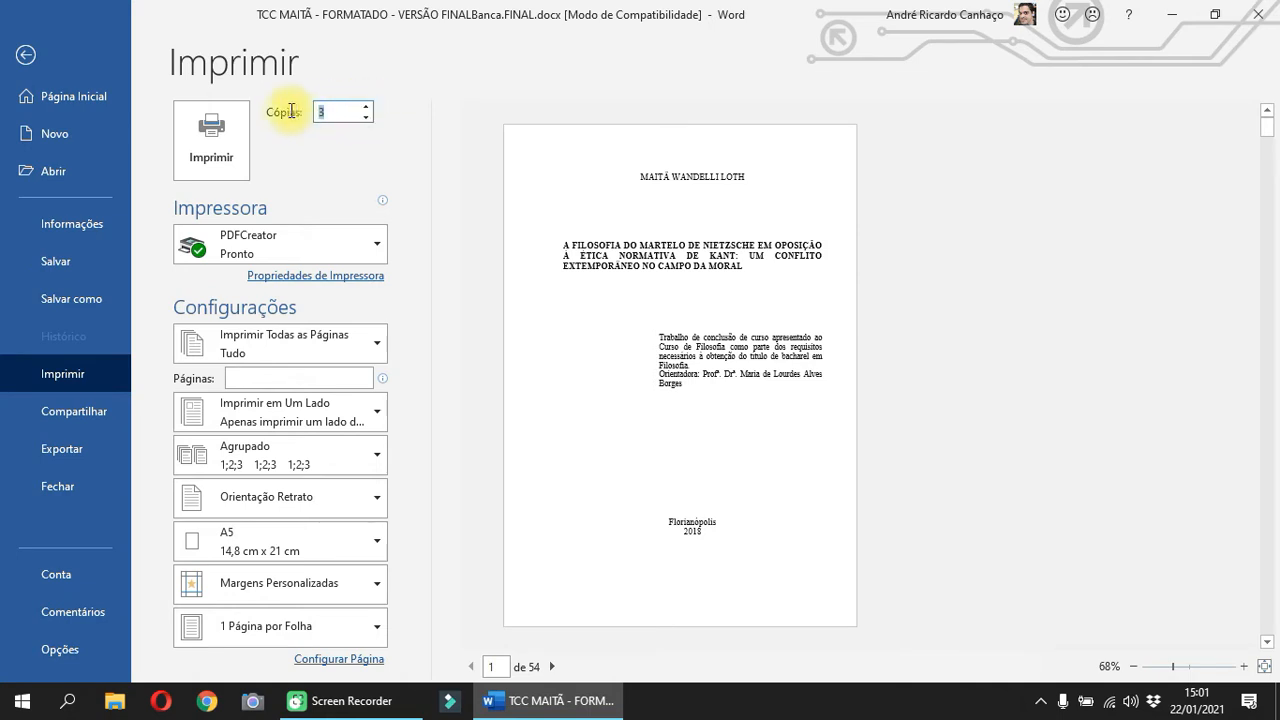
{"action": "type", "text": "99"}
{"action": "left_click", "coordinate": [367, 108]}
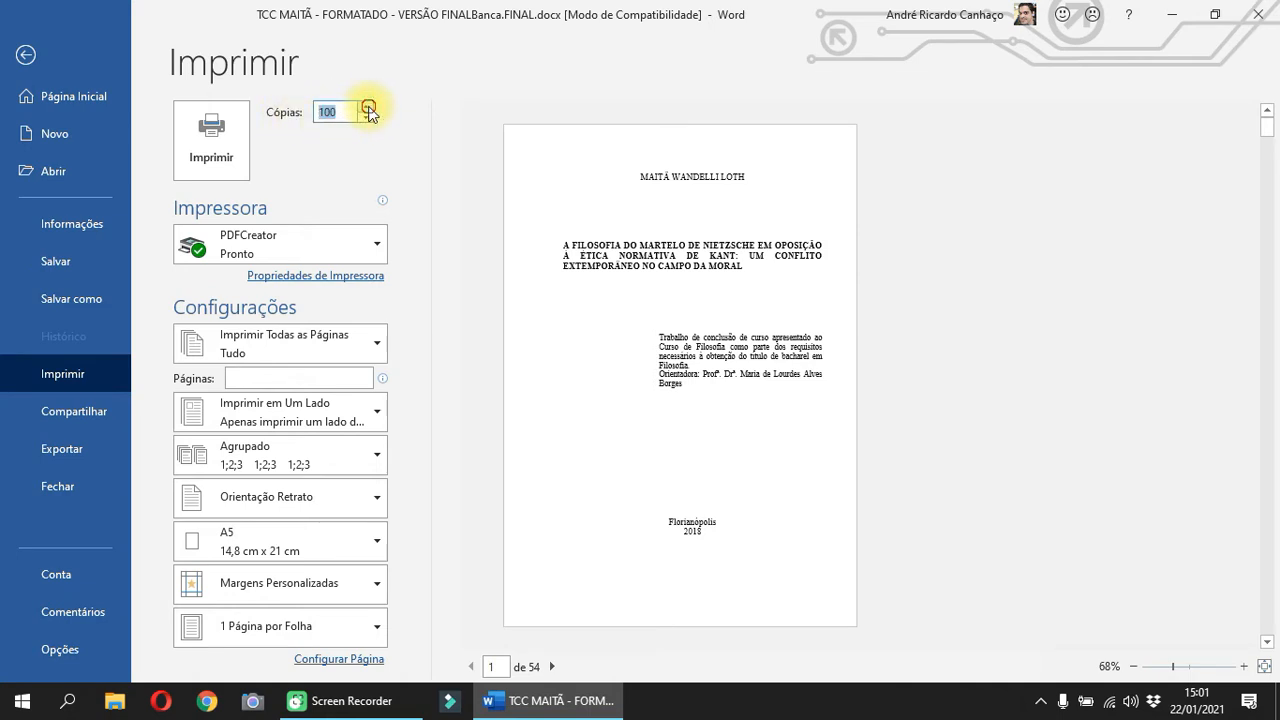
{"action": "left_click", "coordinate": [368, 108]}
{"action": "left_click", "coordinate": [368, 108]}
{"action": "left_click", "coordinate": [368, 108]}
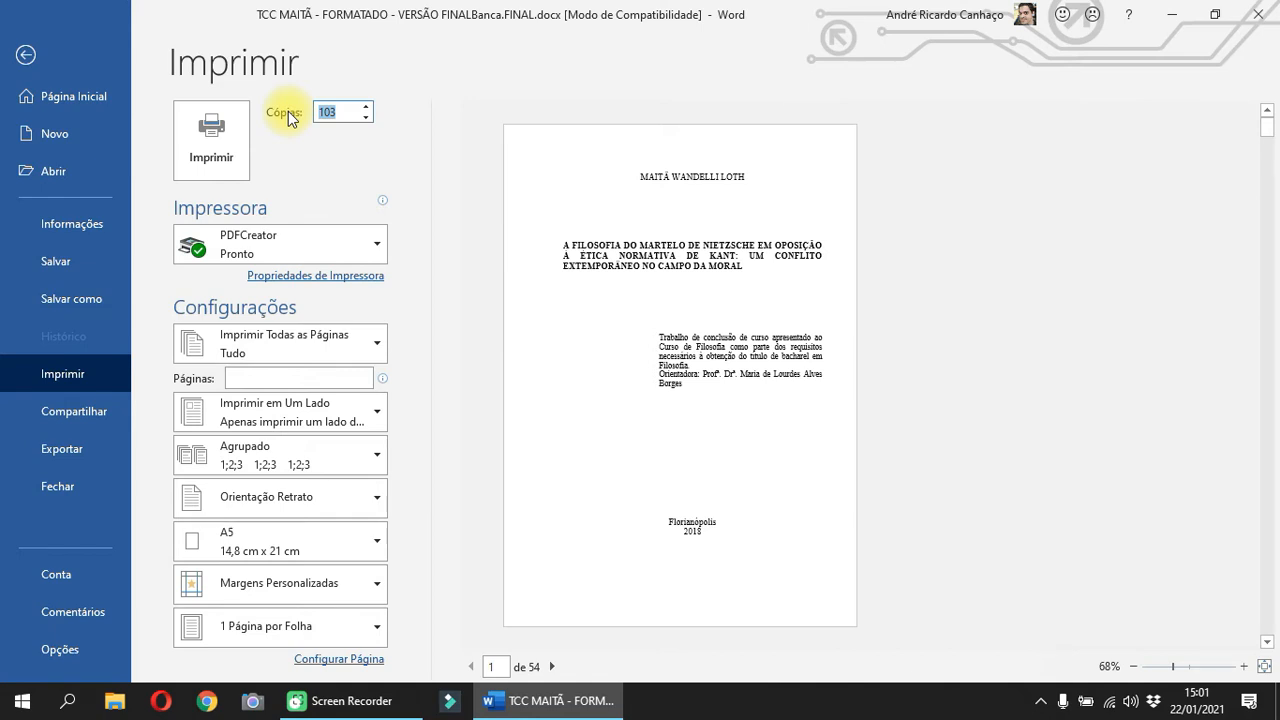
Return to the document, reopen the print settings and set the number of copies to 1
{"action": "key", "text": "Escape"}
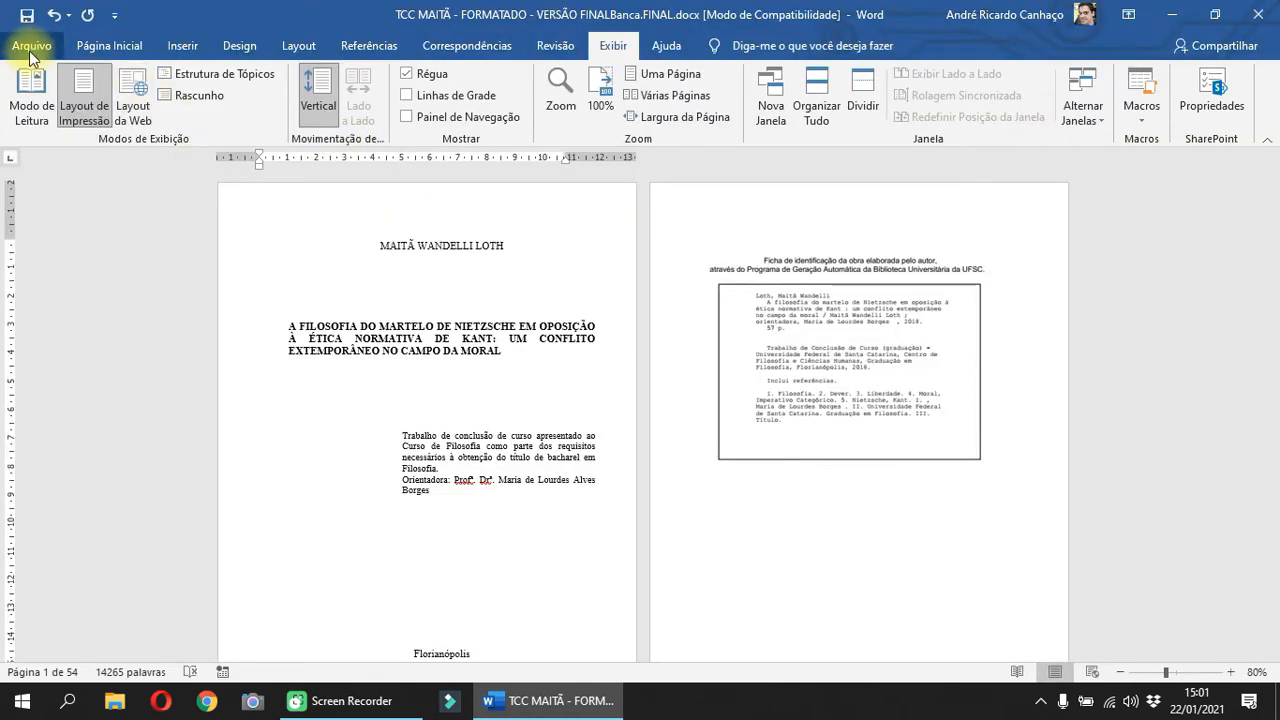
{"action": "left_click", "coordinate": [30, 50]}
{"action": "left_click", "coordinate": [78, 372]}
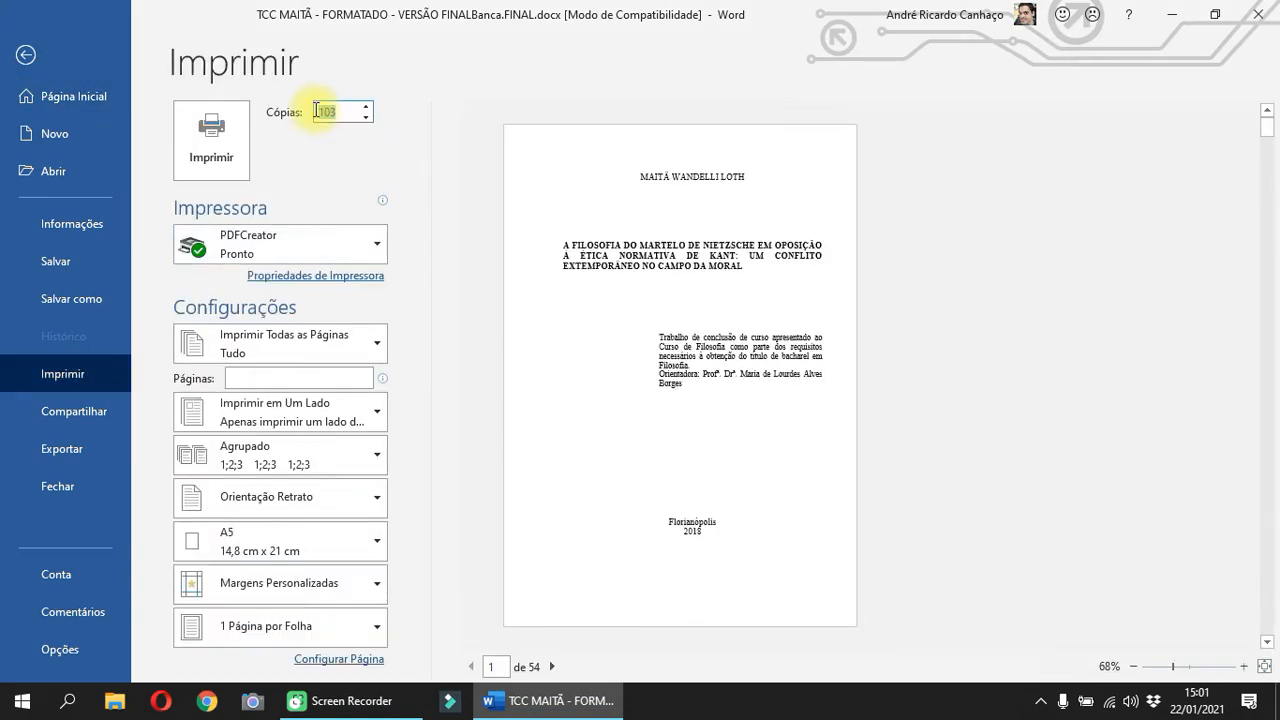
{"action": "type", "text": "1"}
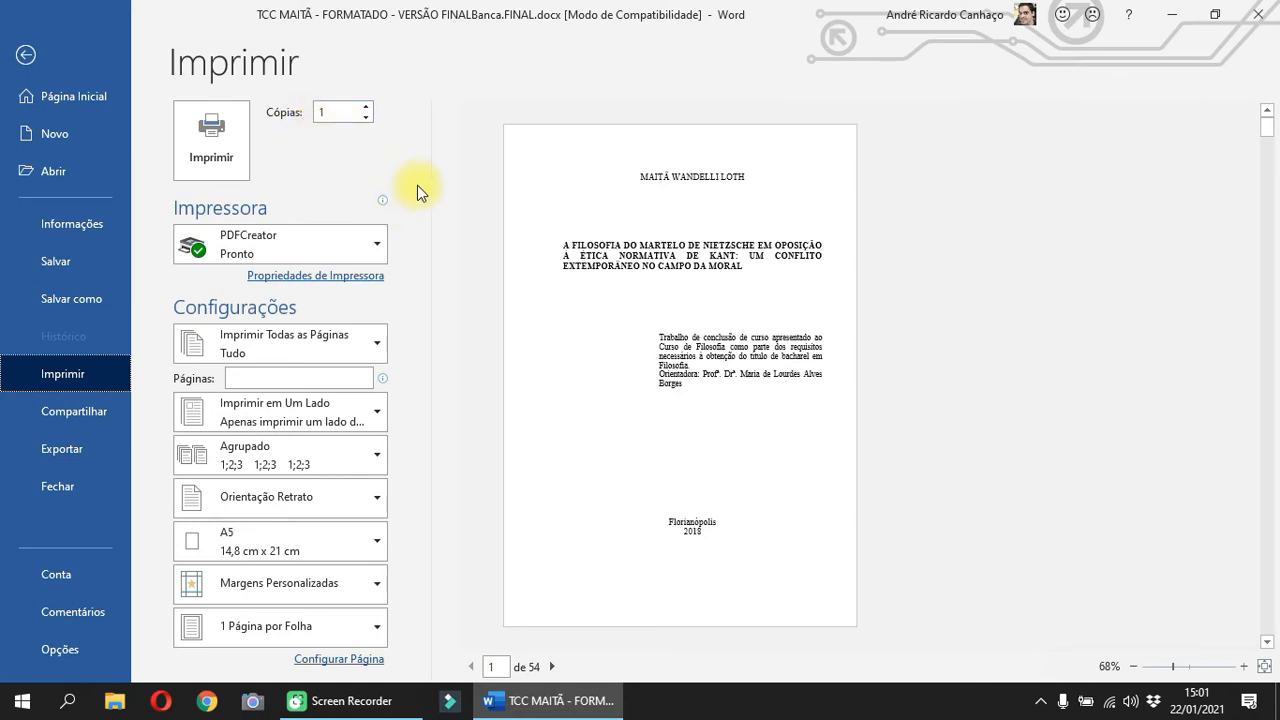
Examine the PDFCreator printer properties for colour, orientation, page order and pages per sheet, and close them without changes
{"action": "mouse_move", "coordinate": [383, 199]}
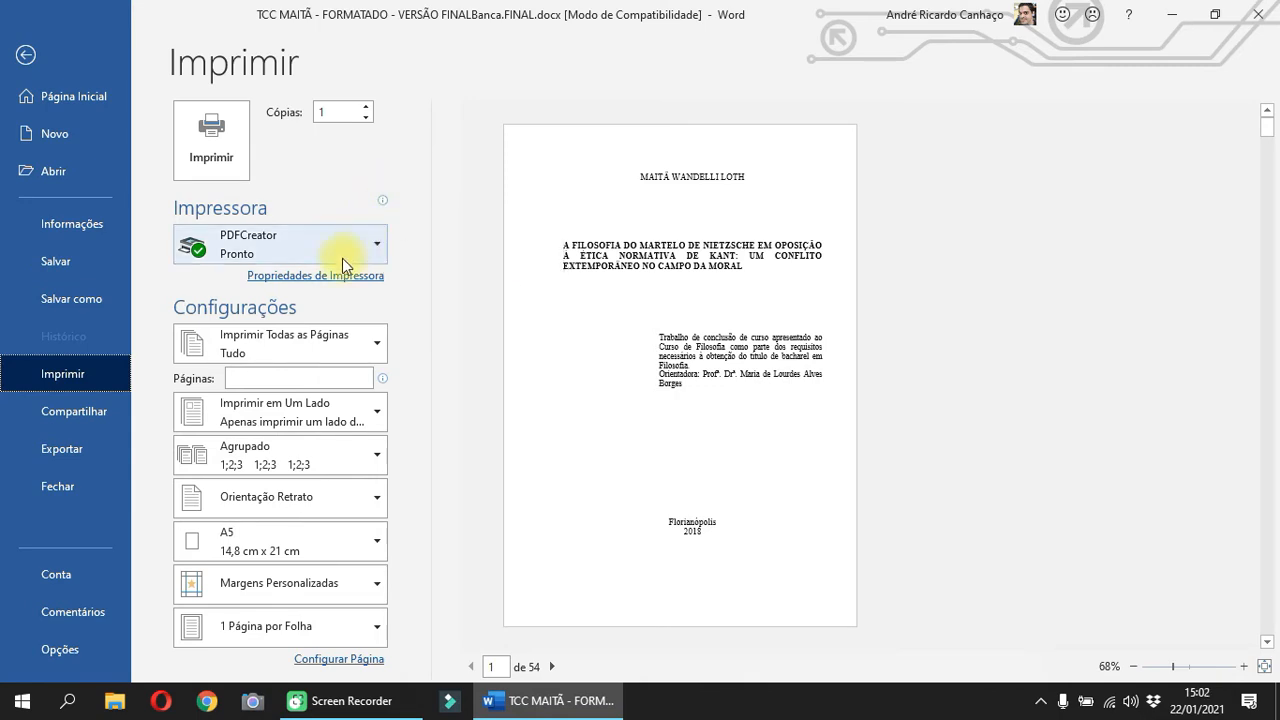
{"action": "mouse_move", "coordinate": [262, 262]}
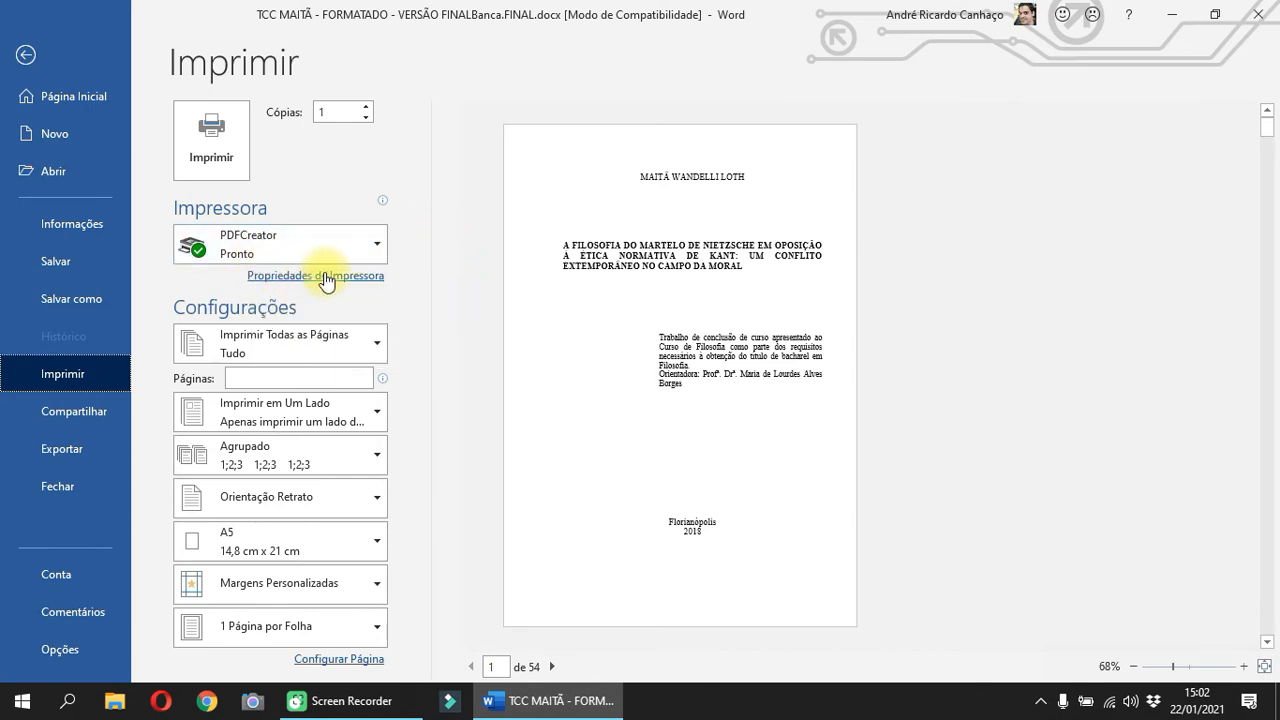
{"action": "left_click", "coordinate": [325, 276]}
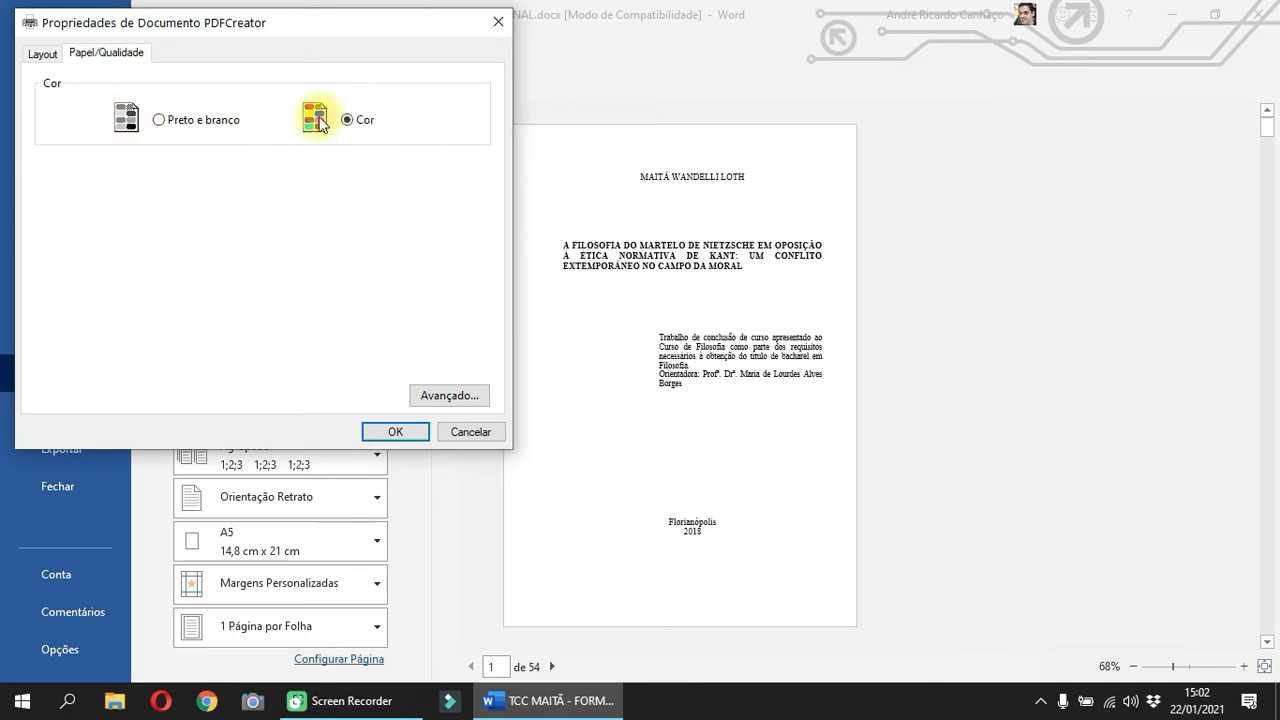
{"action": "left_click", "coordinate": [44, 54]}
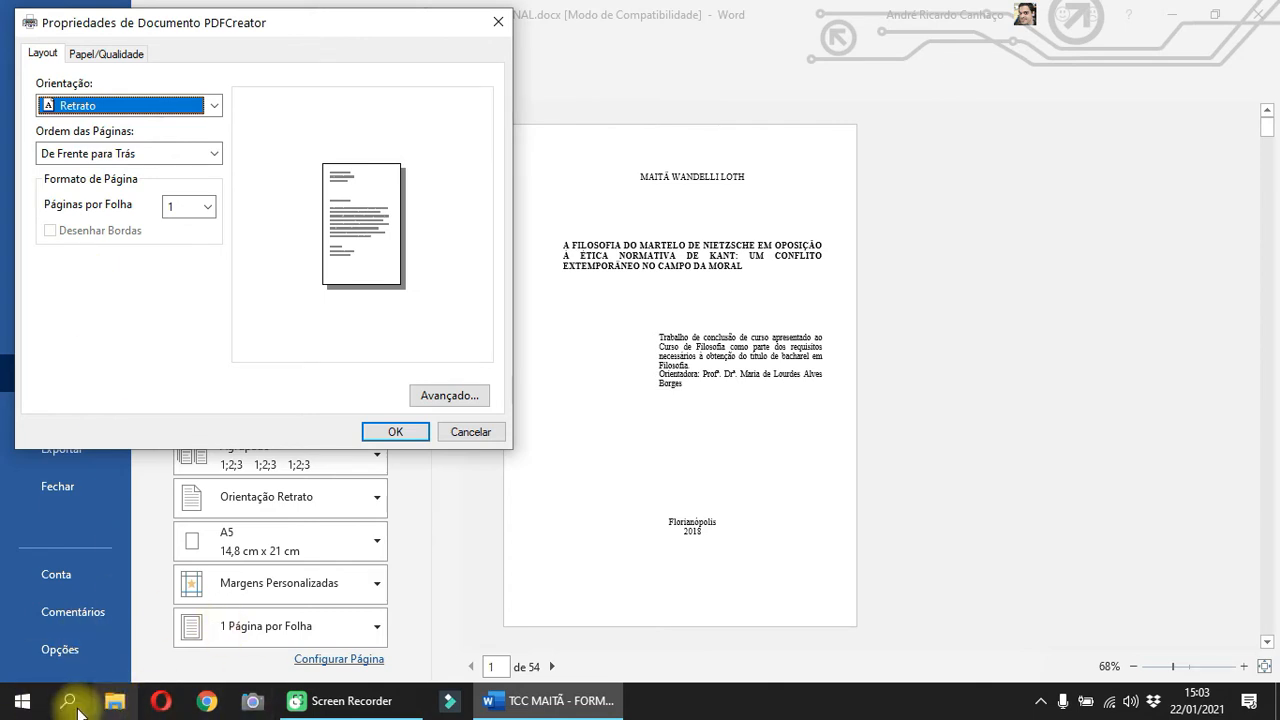
{"action": "left_click", "coordinate": [22, 700]}
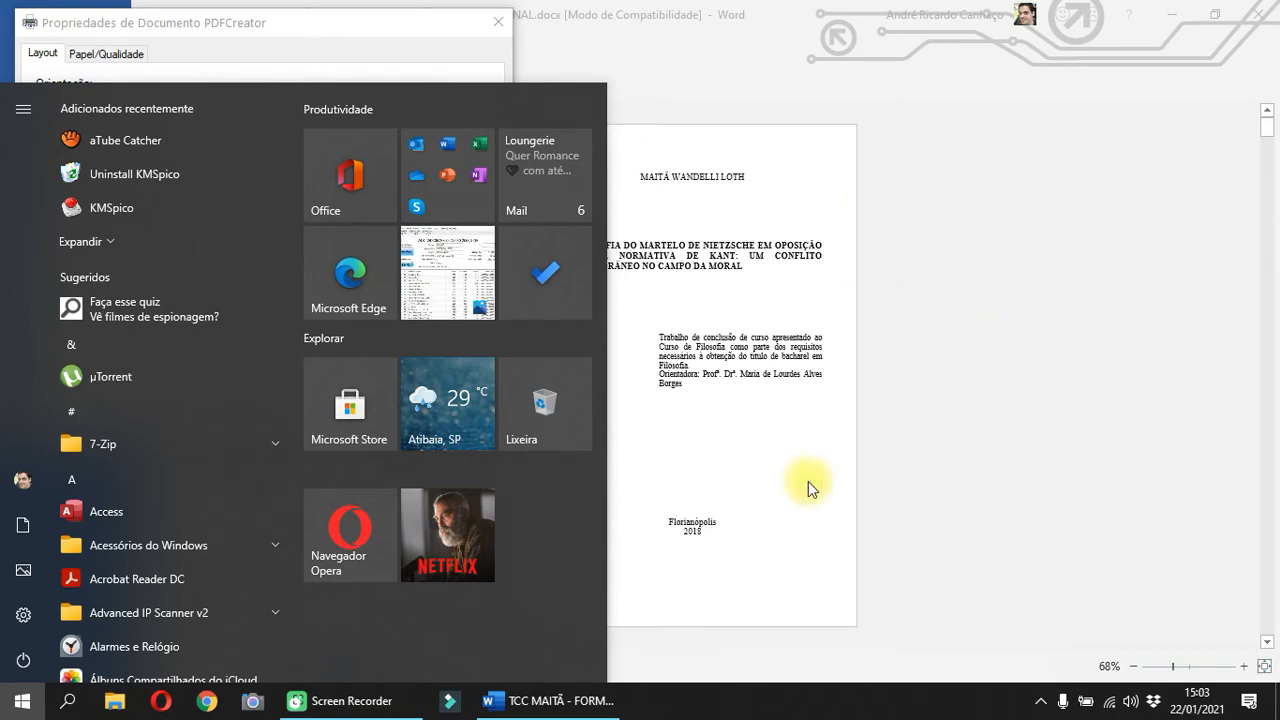
{"action": "left_click", "coordinate": [351, 37]}
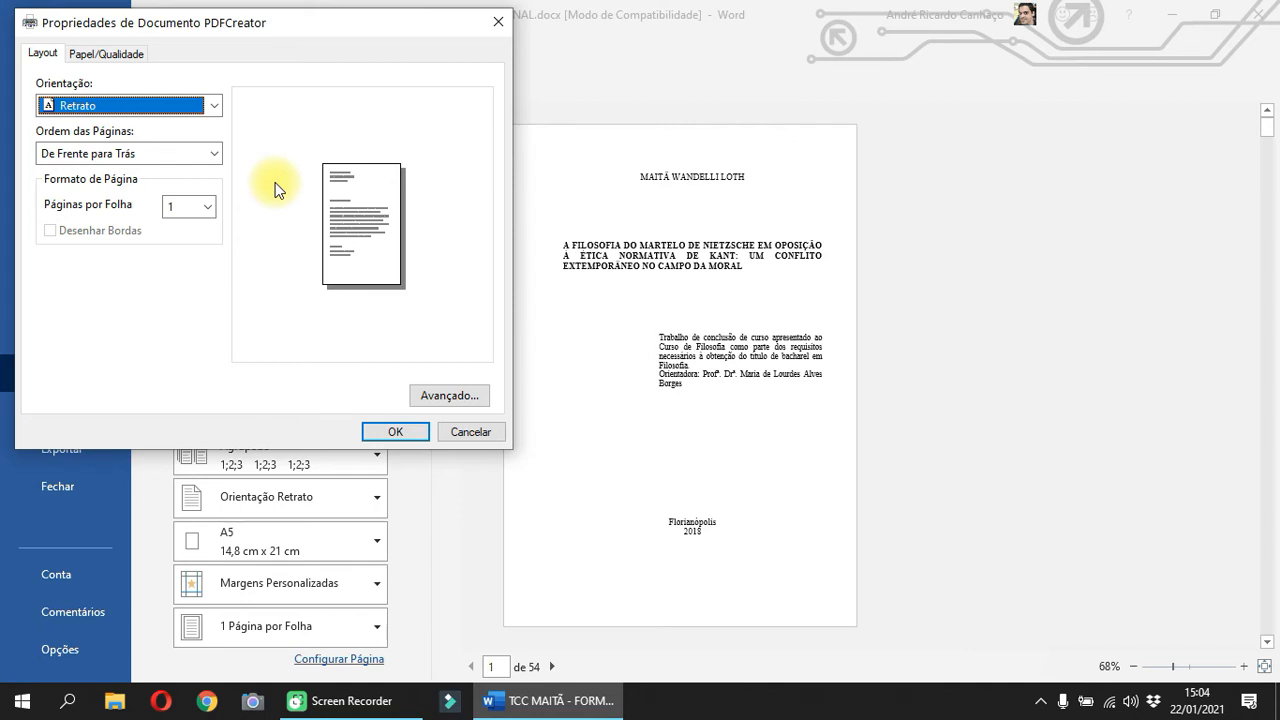
{"action": "left_click", "coordinate": [484, 433]}
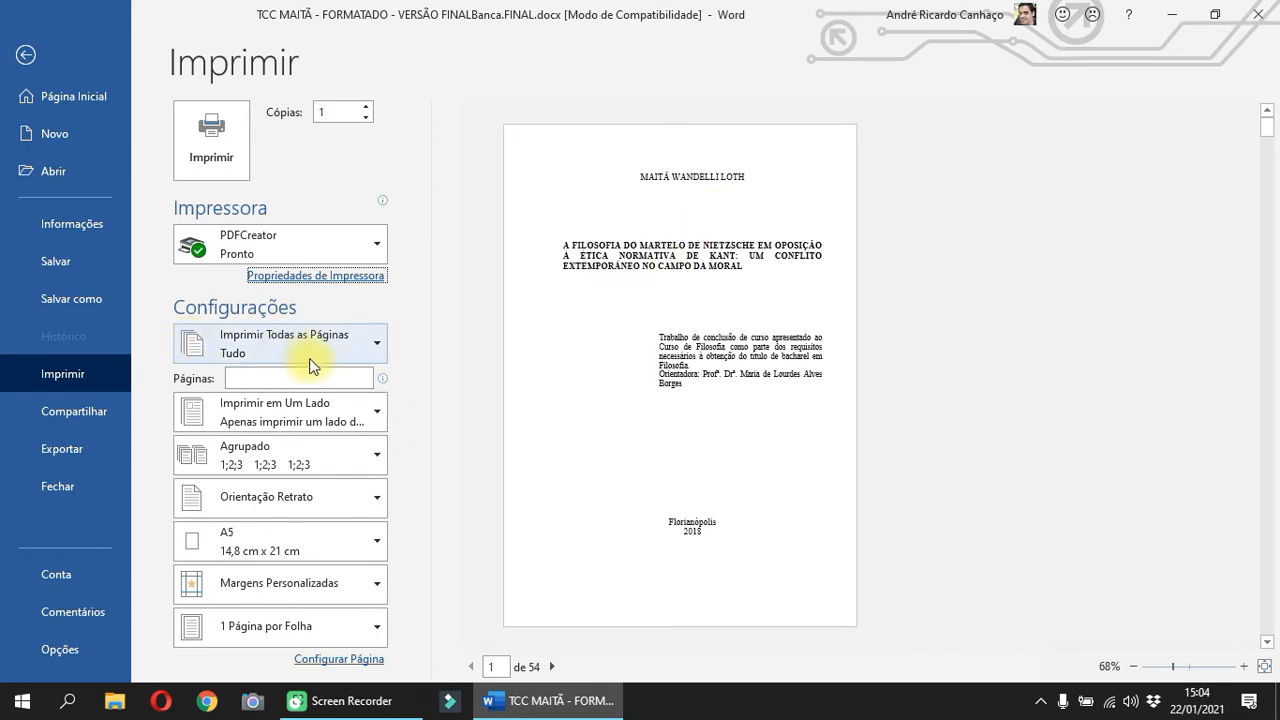
Set the print range to the current page only
{"action": "left_click", "coordinate": [372, 350]}
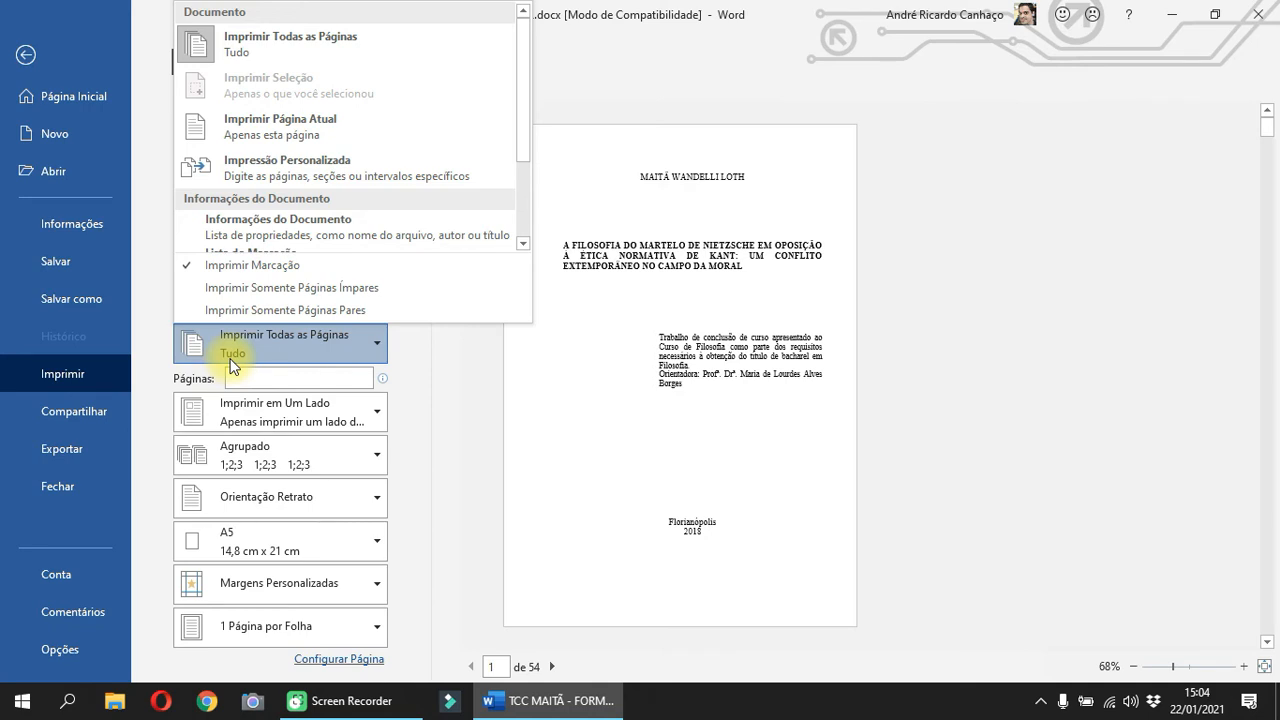
{"action": "left_click", "coordinate": [338, 128]}
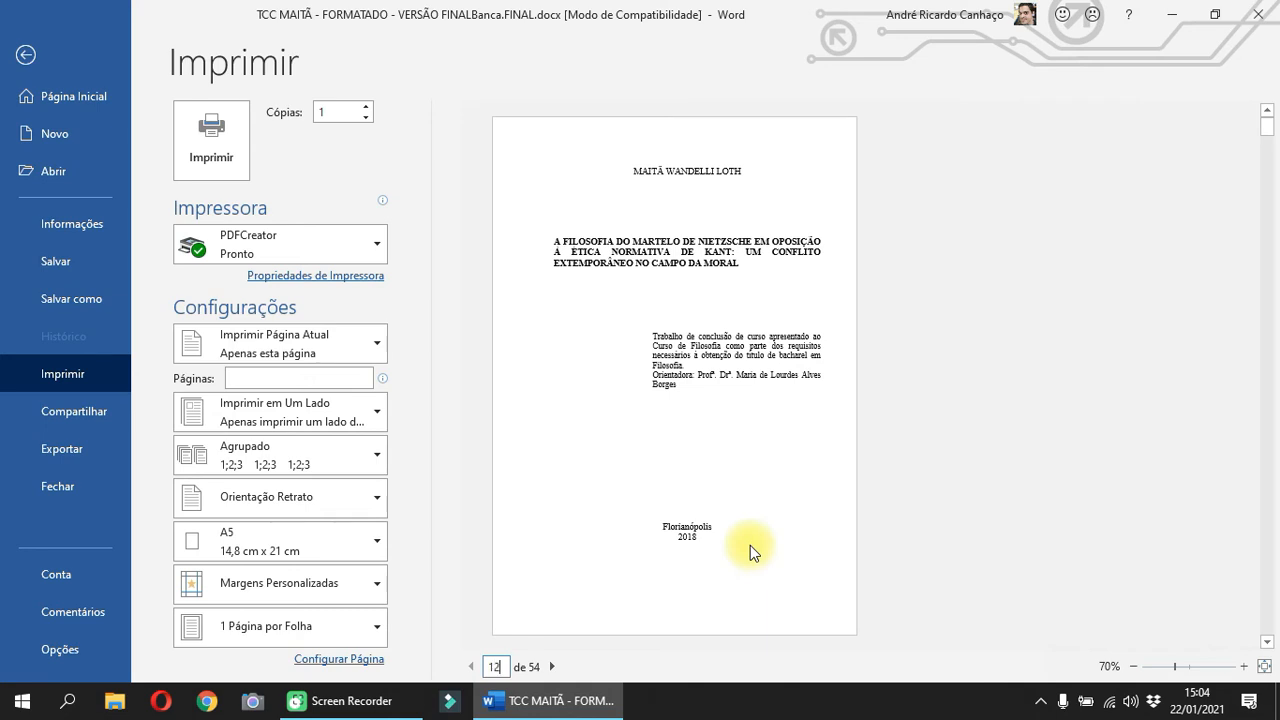
Make page 20 the current page by placing the cursor in its text, and reopen the print settings
{"action": "key", "text": "Return"}
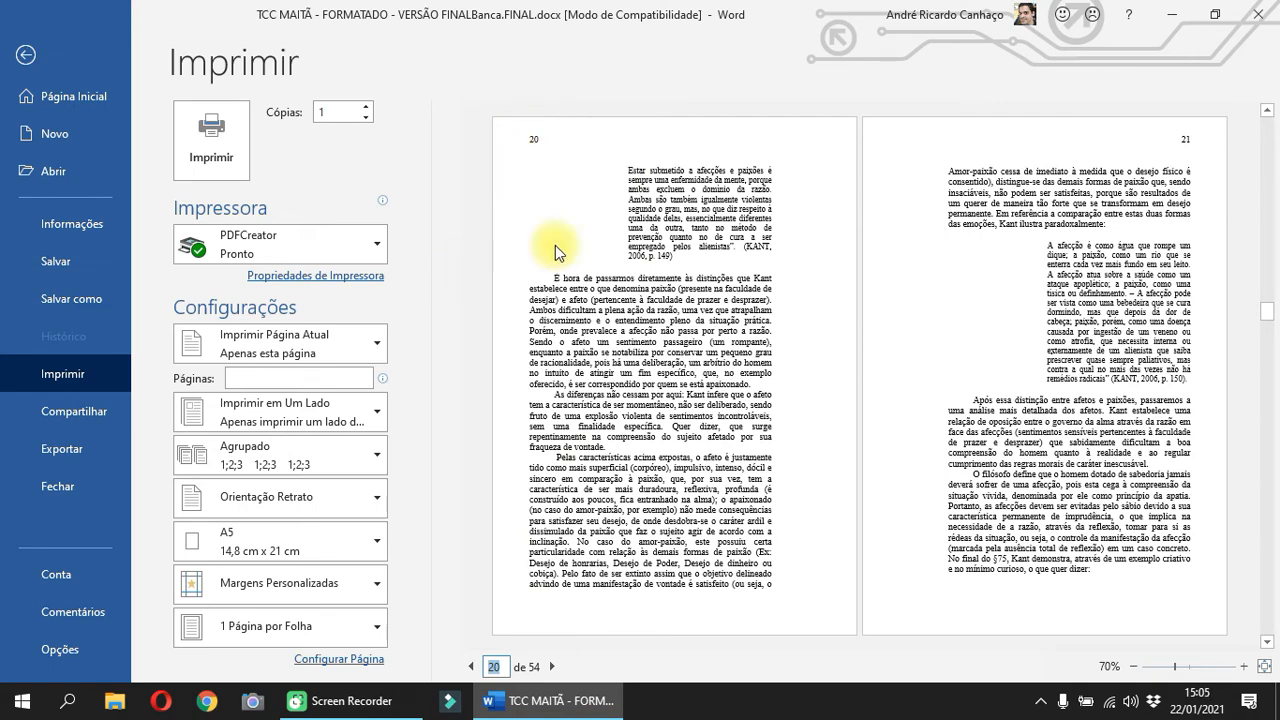
{"action": "left_click", "coordinate": [25, 54]}
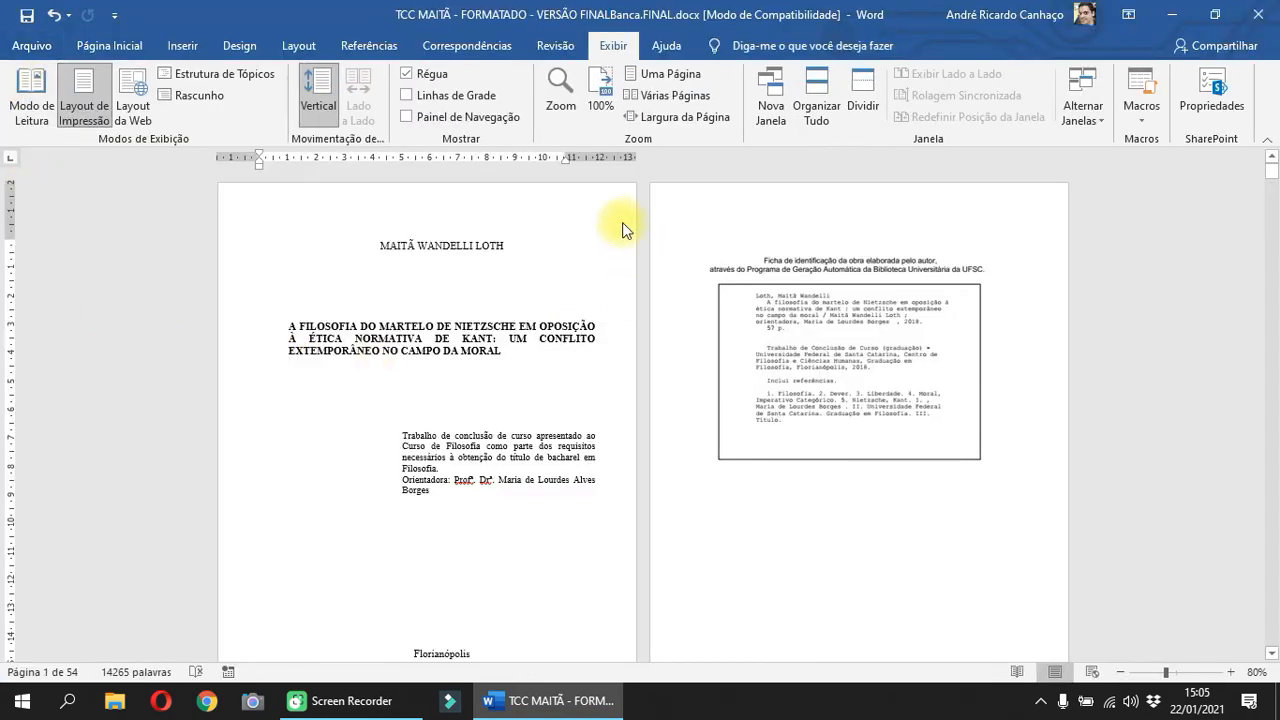
{"action": "left_click_drag", "start_coordinate": [1270, 168], "coordinate": [1250, 330]}
{"action": "left_click", "coordinate": [785, 245]}
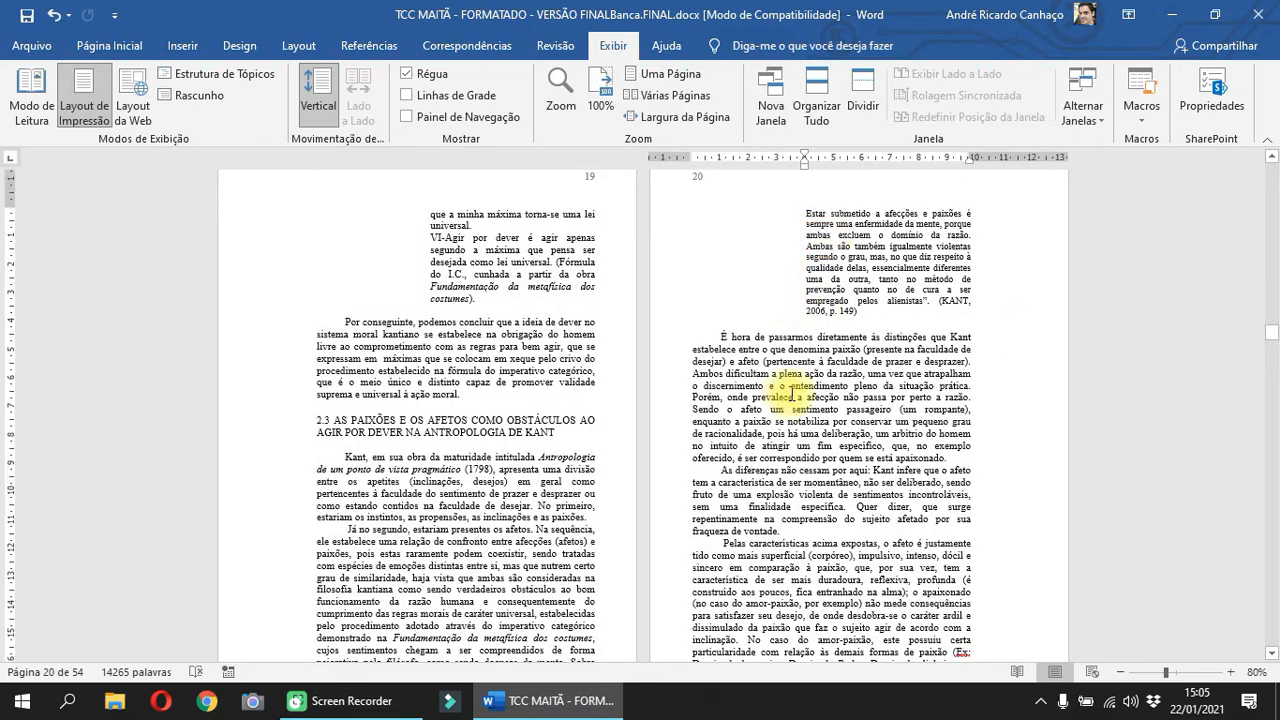
{"action": "left_click", "coordinate": [798, 372]}
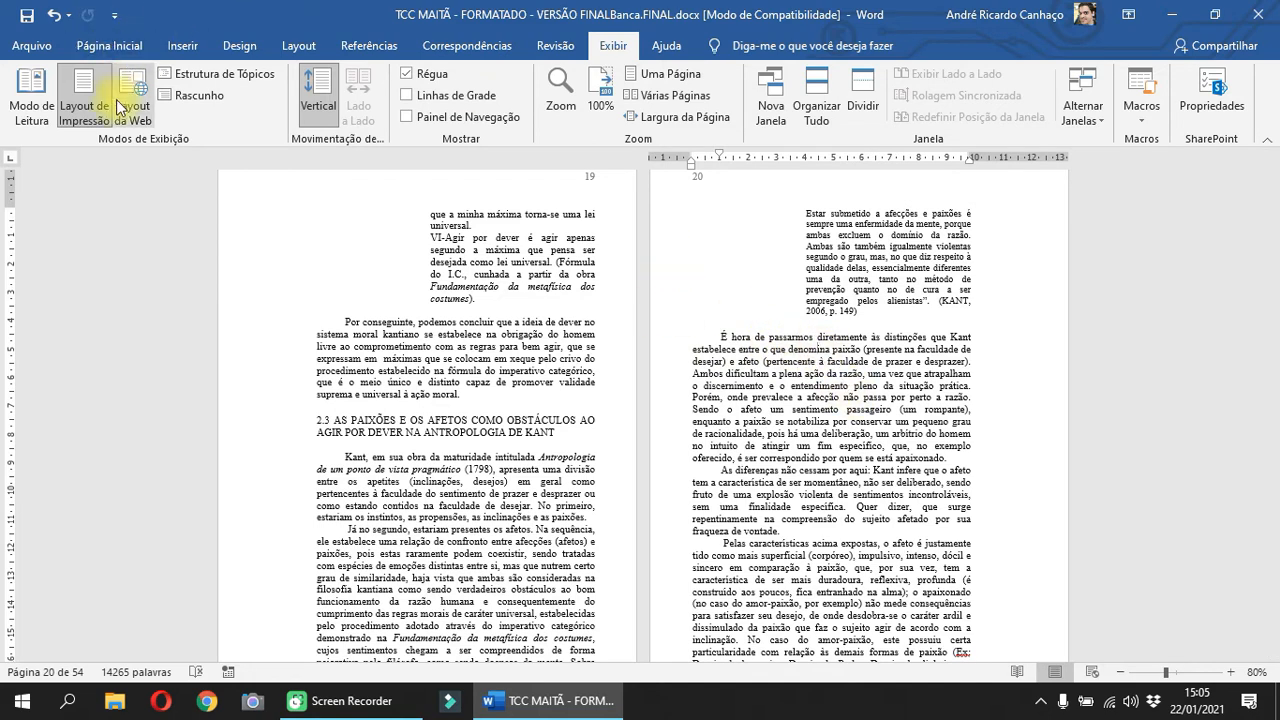
{"action": "left_click", "coordinate": [31, 46]}
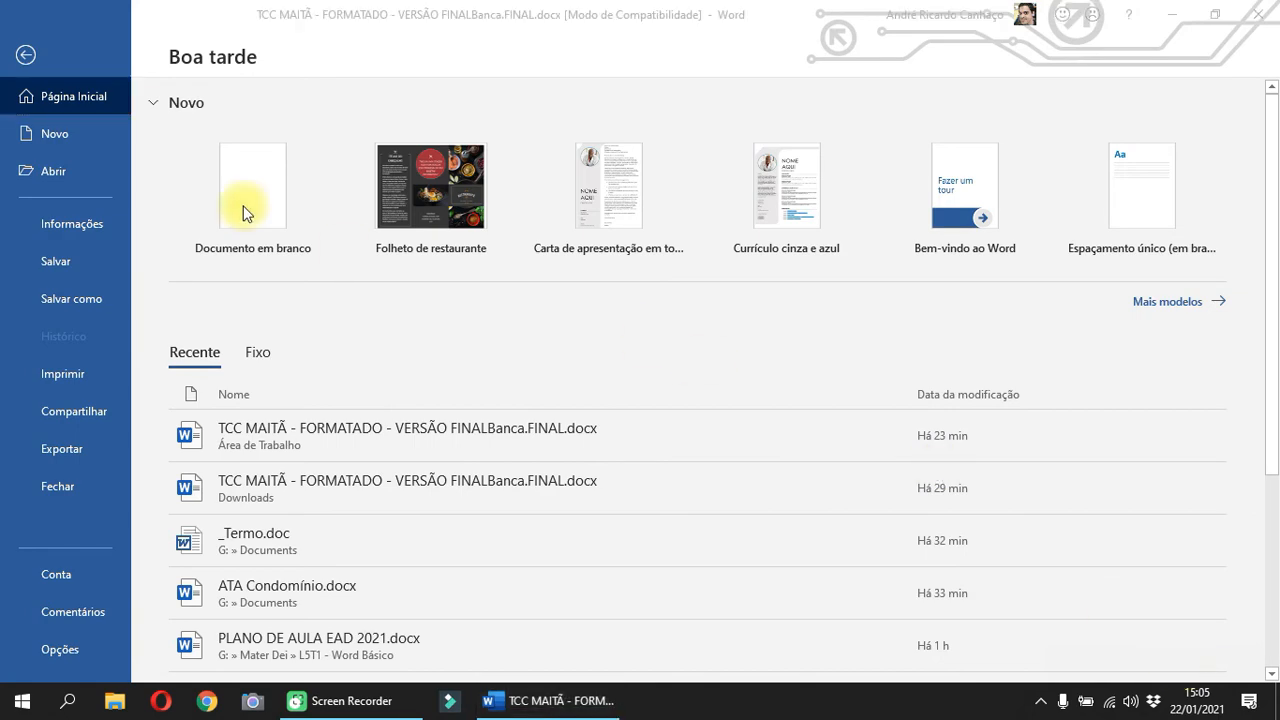
{"action": "left_click", "coordinate": [79, 378]}
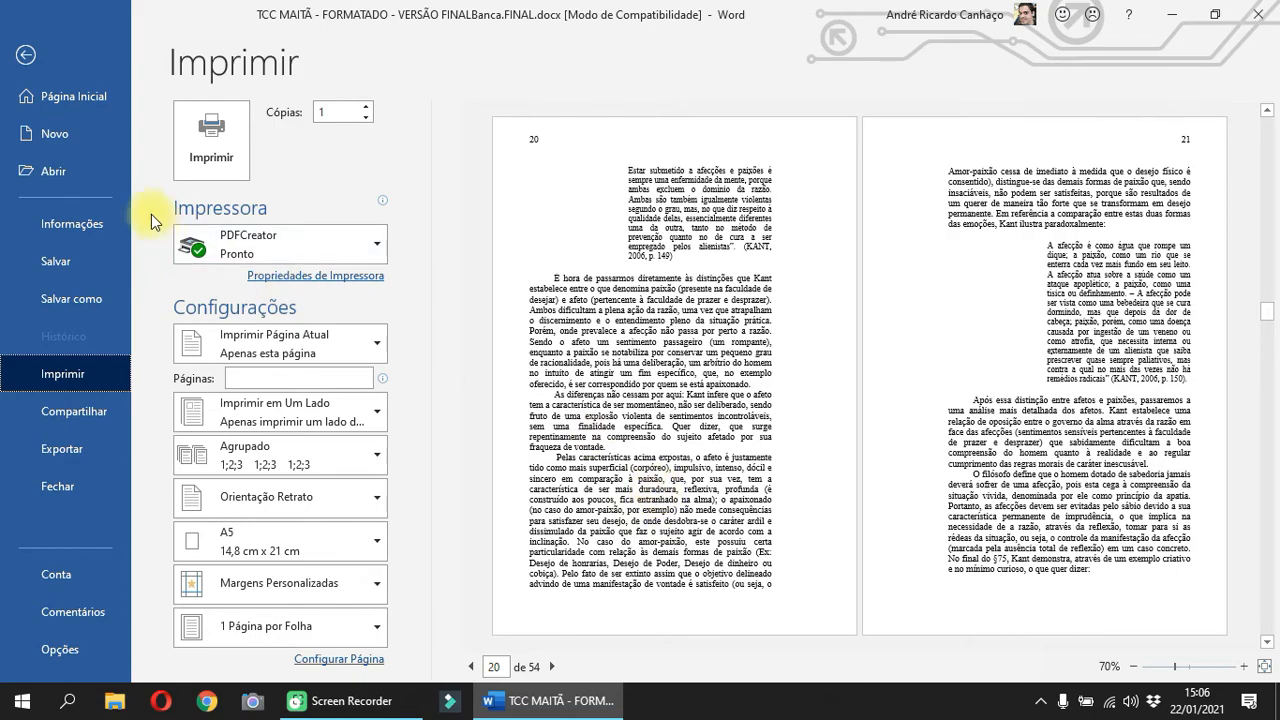
Return to the document, place the cursor in the text of page 30, and reopen the print settings
{"action": "left_click", "coordinate": [28, 58]}
{"action": "scroll", "coordinate": [857, 450], "scroll_direction": "down", "scroll_amount": 12}
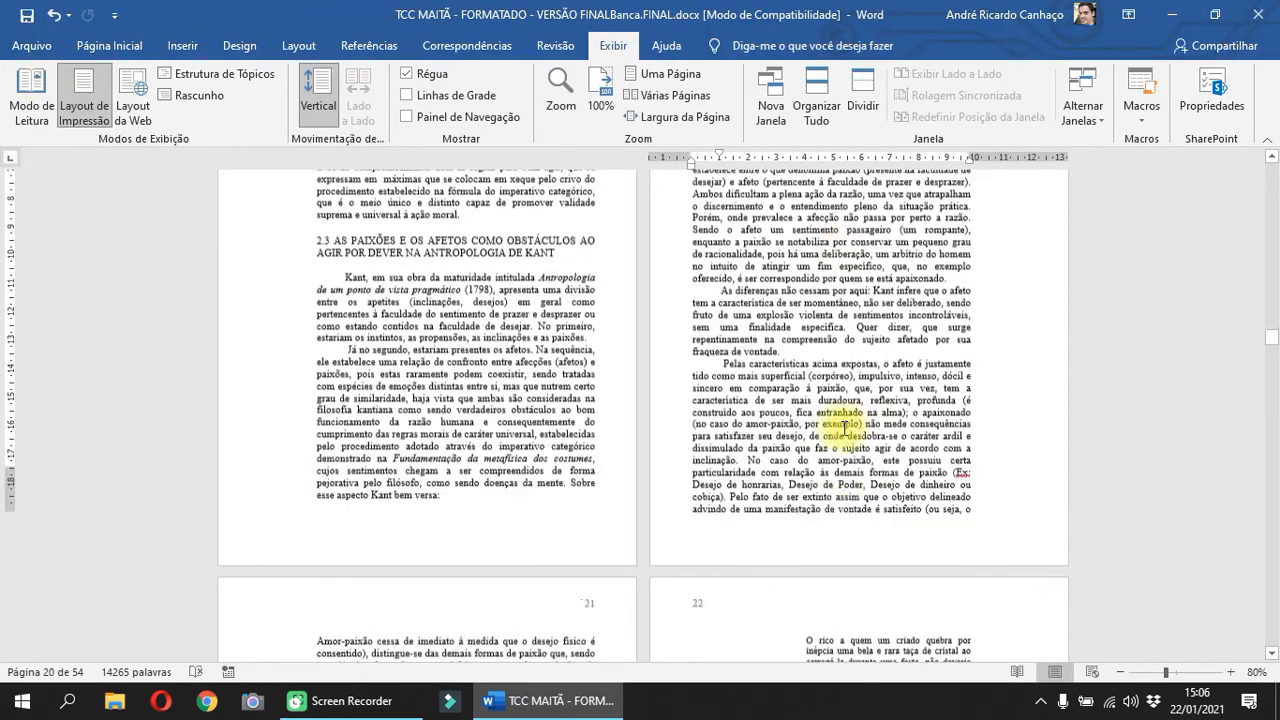
{"action": "scroll", "coordinate": [798, 404], "scroll_direction": "down", "scroll_amount": 6}
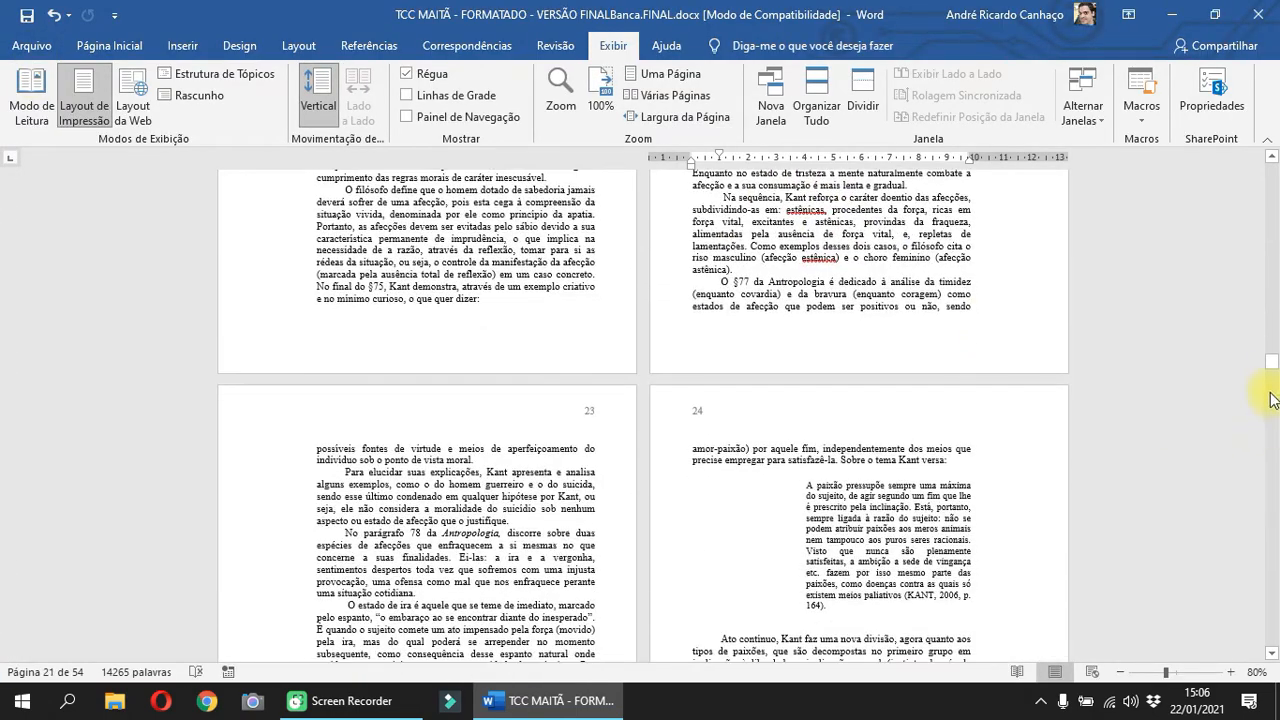
{"action": "left_click_drag", "start_coordinate": [1270, 362], "coordinate": [1273, 418]}
{"action": "left_click", "coordinate": [788, 375]}
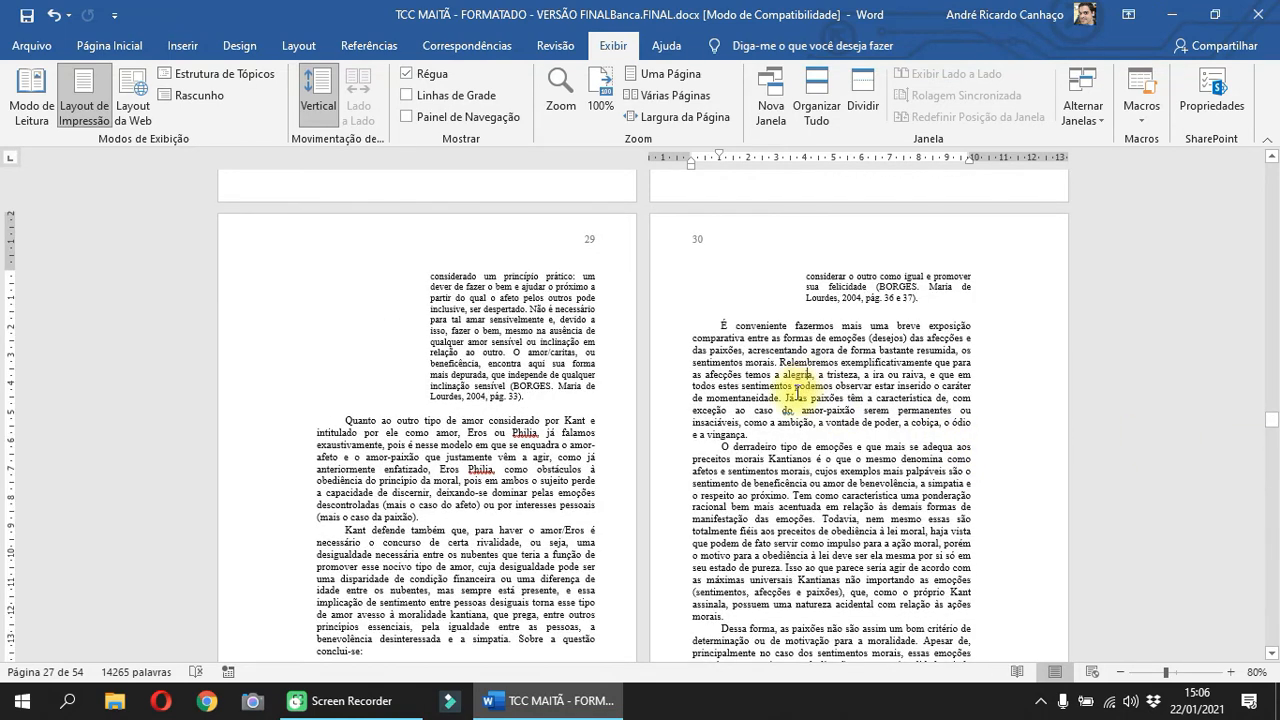
{"action": "left_click", "coordinate": [30, 45]}
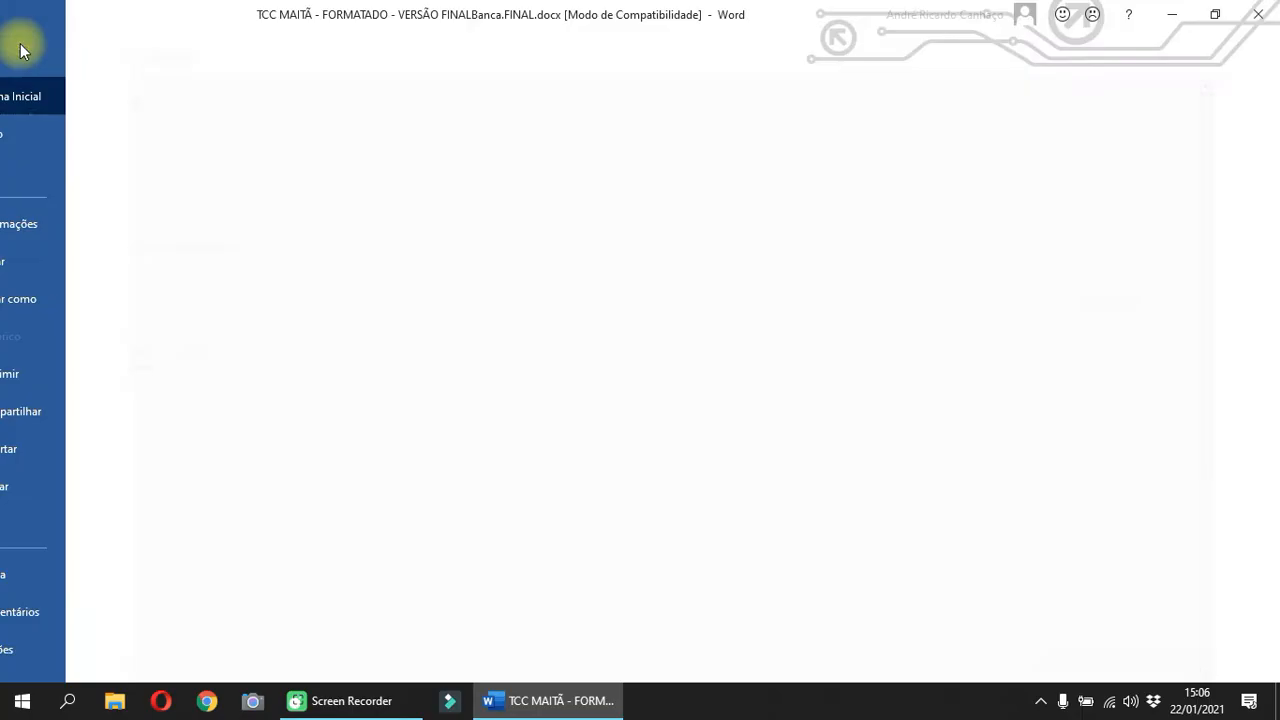
{"action": "left_click", "coordinate": [34, 385]}
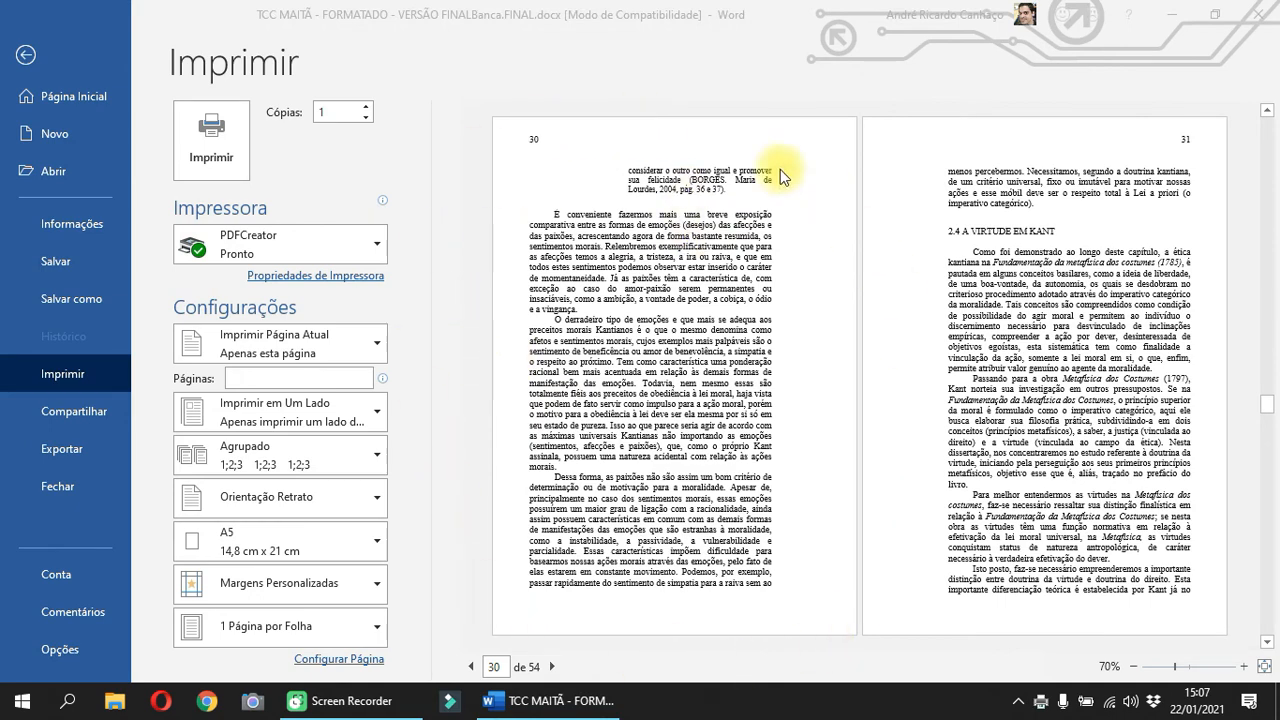
Switch the print range to custom printing, try the page list 1,2,3 and a range ending in 5, and clear the entry
{"action": "left_click", "coordinate": [374, 353]}
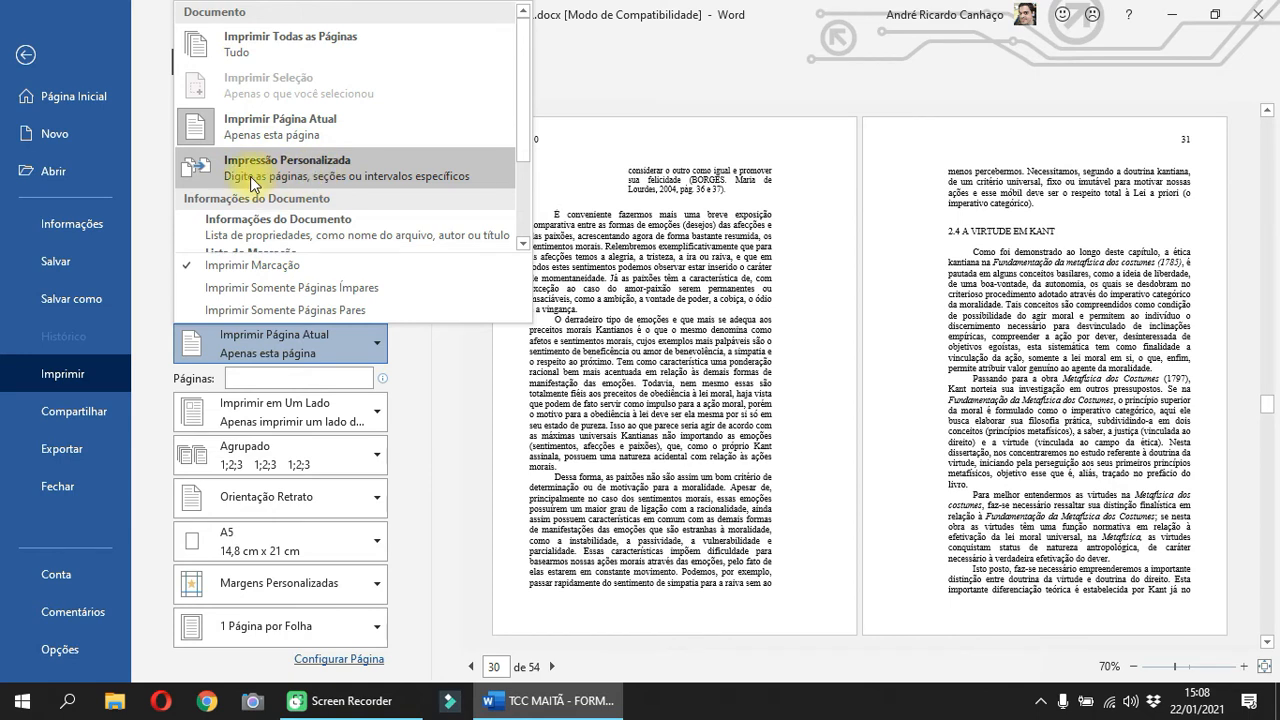
{"action": "left_click", "coordinate": [424, 171]}
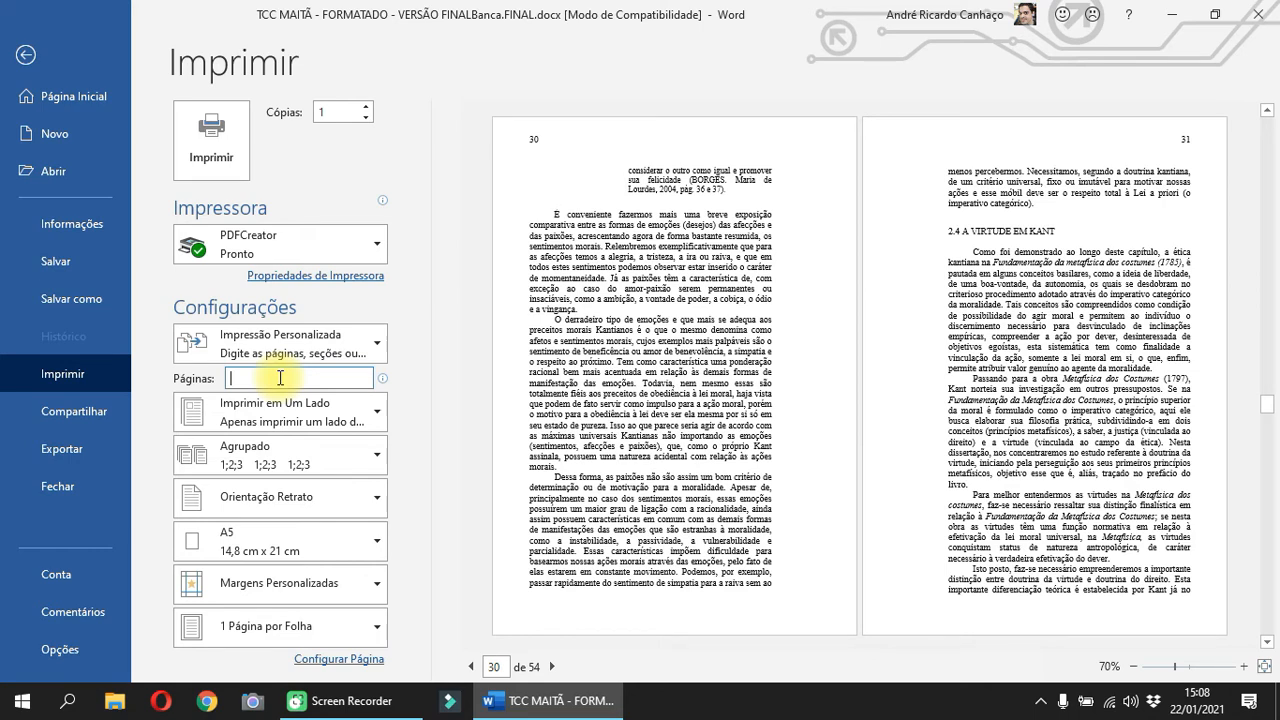
{"action": "type", "text": "1,2,3"}
{"action": "key", "text": "Left"}
{"action": "key", "text": "BackSpace"}
{"action": "key", "text": "BackSpace"}
{"action": "type", "text": "3"}
{"action": "key", "text": "Right"}
{"action": "key", "text": "Delete"}
{"action": "type", "text": "5"}
{"action": "key", "text": "Left"}
{"action": "key", "text": "Left"}
{"action": "left_click_drag", "start_coordinate": [291, 378], "coordinate": [233, 378]}
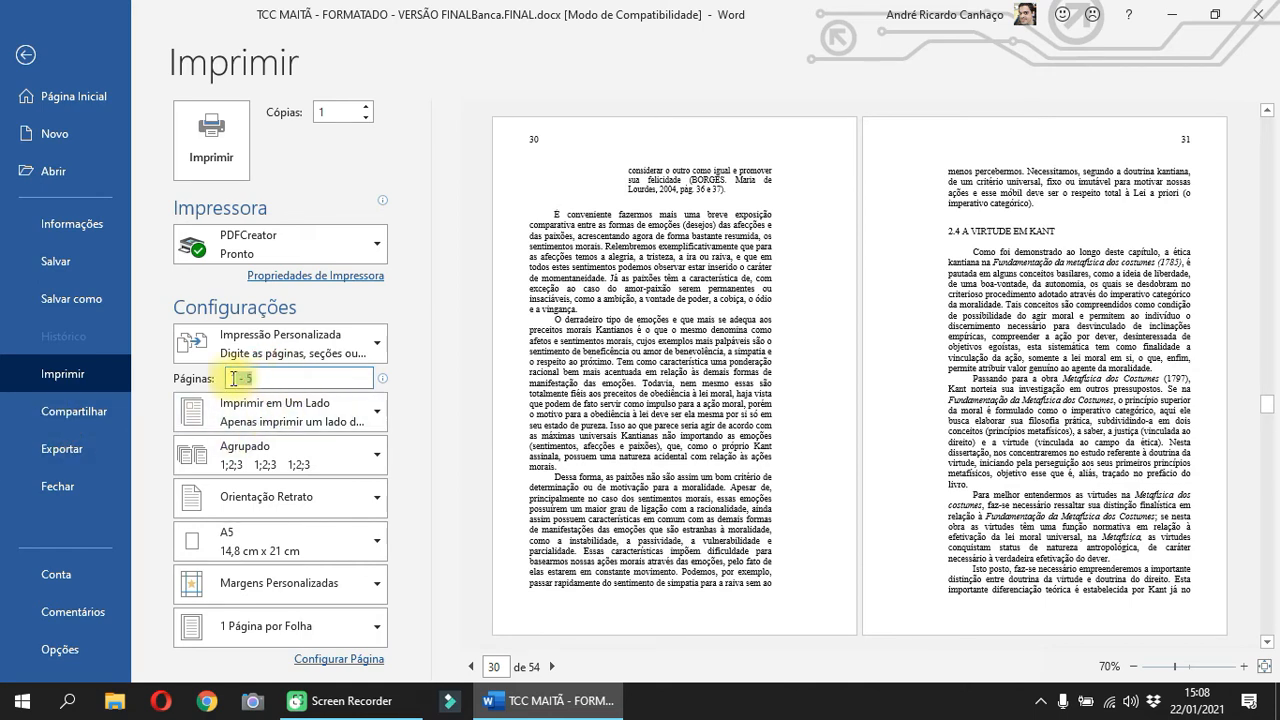
{"action": "key", "text": "BackSpace"}
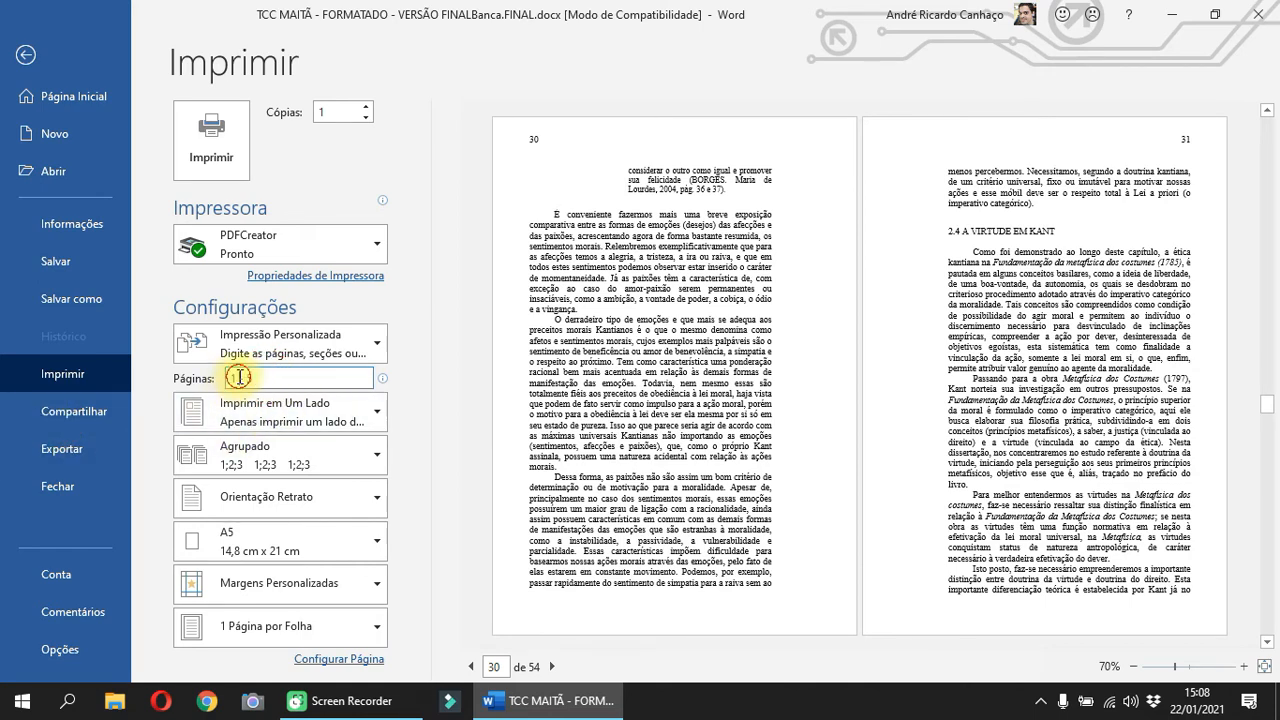
Set the custom print range to pages 1 - 5
{"action": "type", "text": "1"}
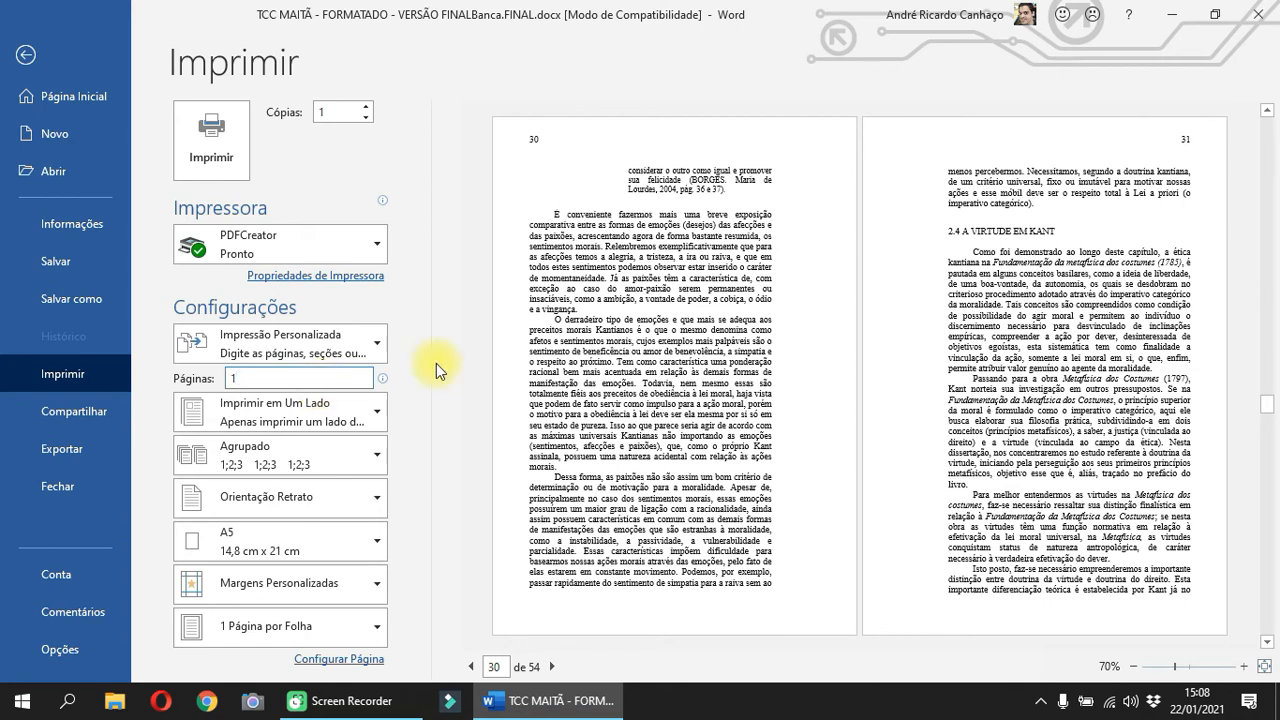
{"action": "type", "text": ", 6"}
{"action": "key", "text": "BackSpace"}
{"action": "type", "text": "5"}
{"action": "key", "text": "Left"}
{"action": "key", "text": "Left"}
{"action": "key", "text": "BackSpace"}
{"action": "type", "text": "-"}
Review the one-sided and manual two-sided printing options without changing them, and set the number of copies to 3
{"action": "left_click", "coordinate": [373, 416]}
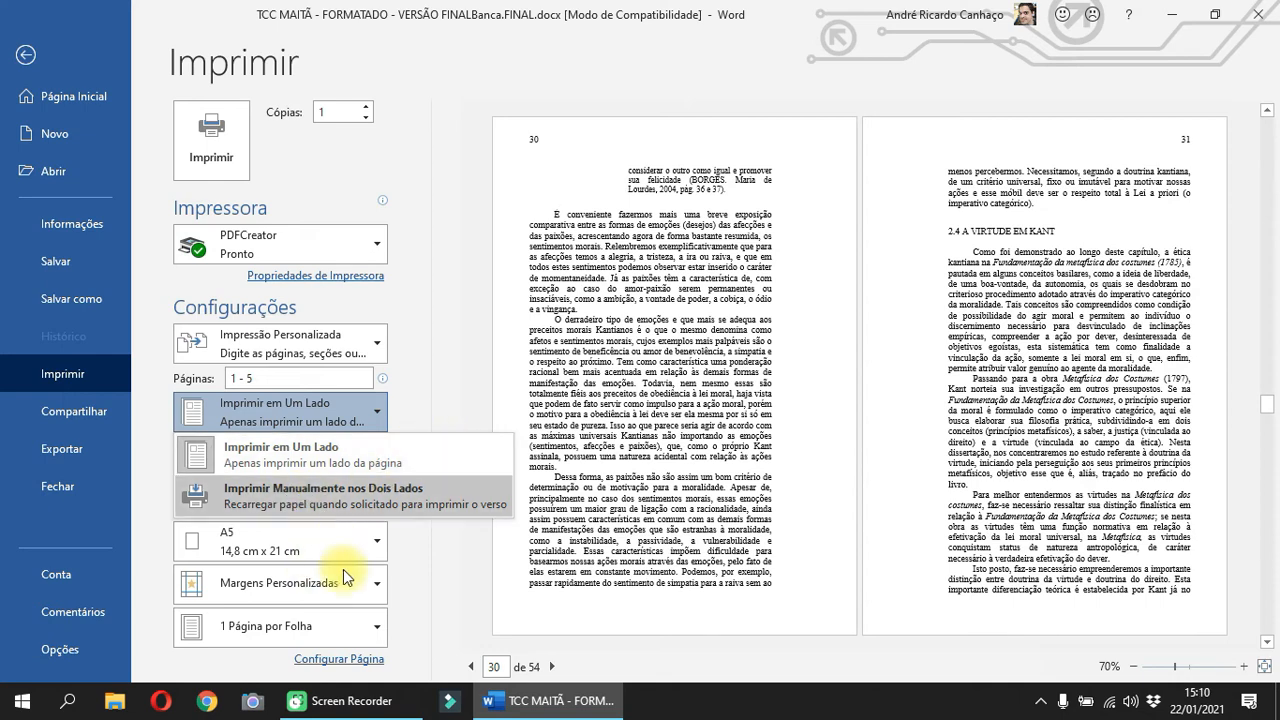
{"action": "left_click", "coordinate": [416, 455]}
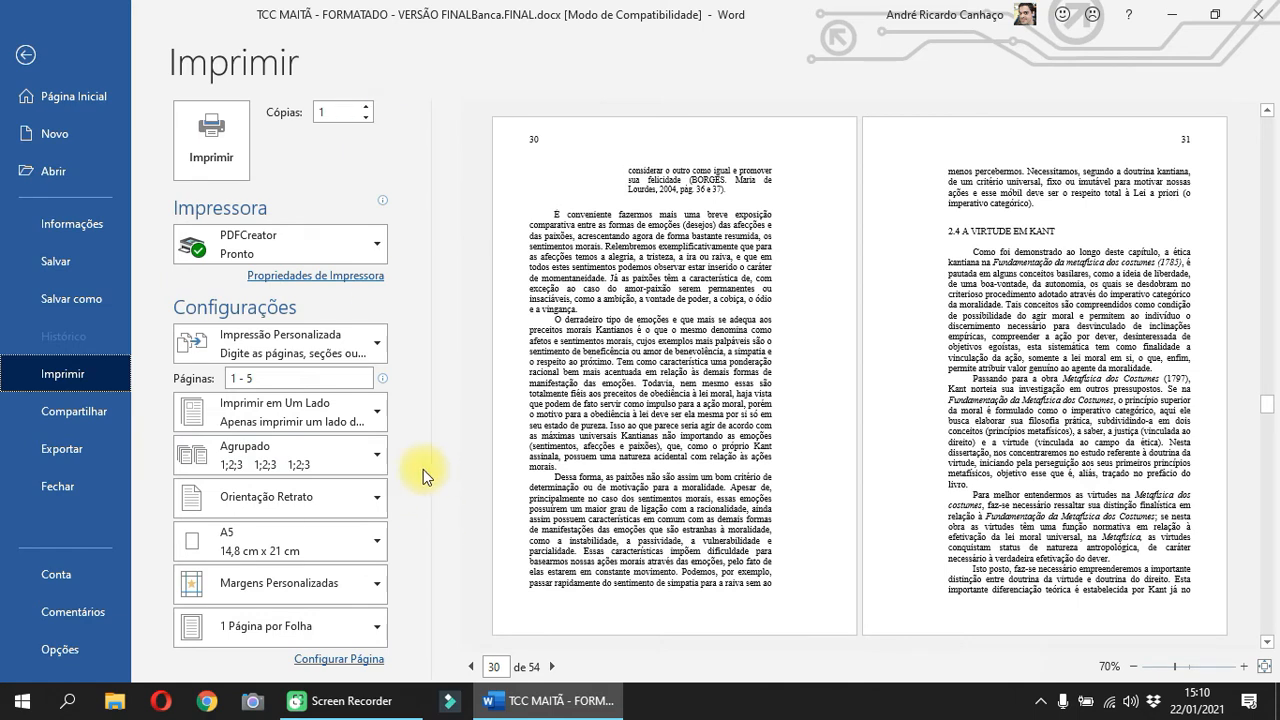
{"action": "left_click_drag", "start_coordinate": [338, 112], "coordinate": [312, 114]}
{"action": "type", "text": "3"}
Review the collated and uncollated print options and glance at the orientation choices, leaving the settings unchanged
{"action": "left_click", "coordinate": [376, 456]}
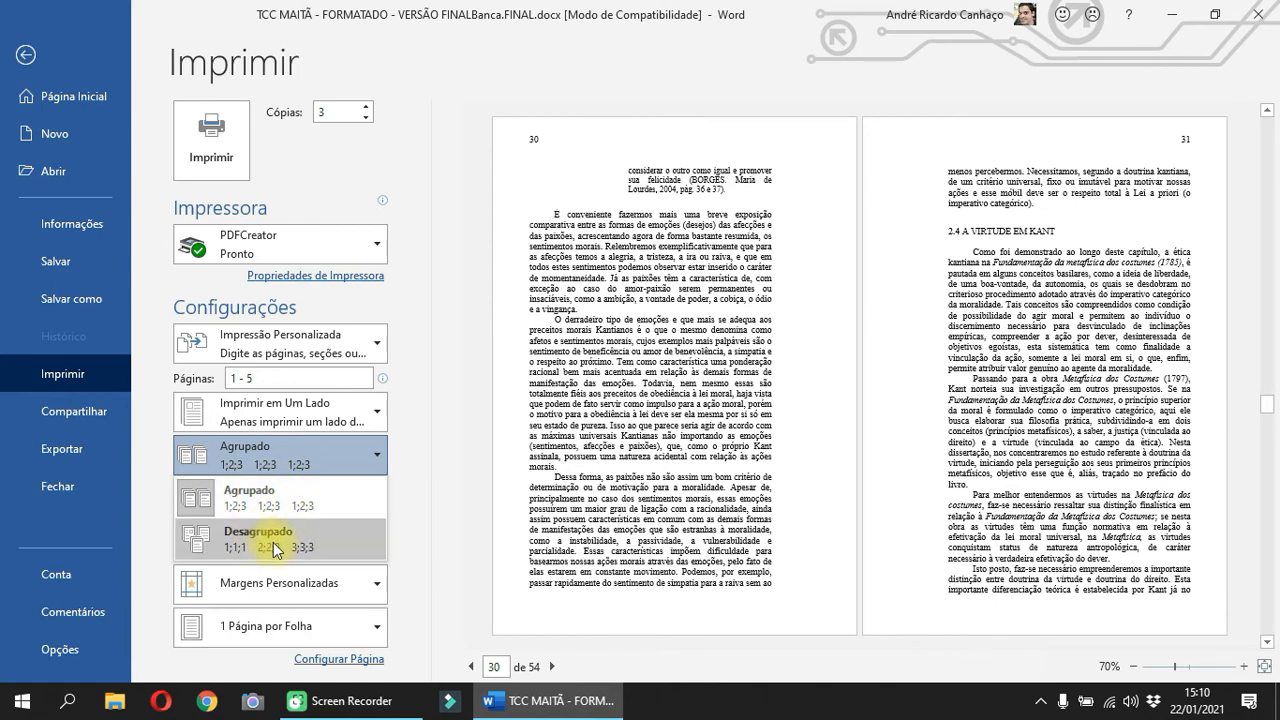
{"action": "left_click", "coordinate": [436, 453]}
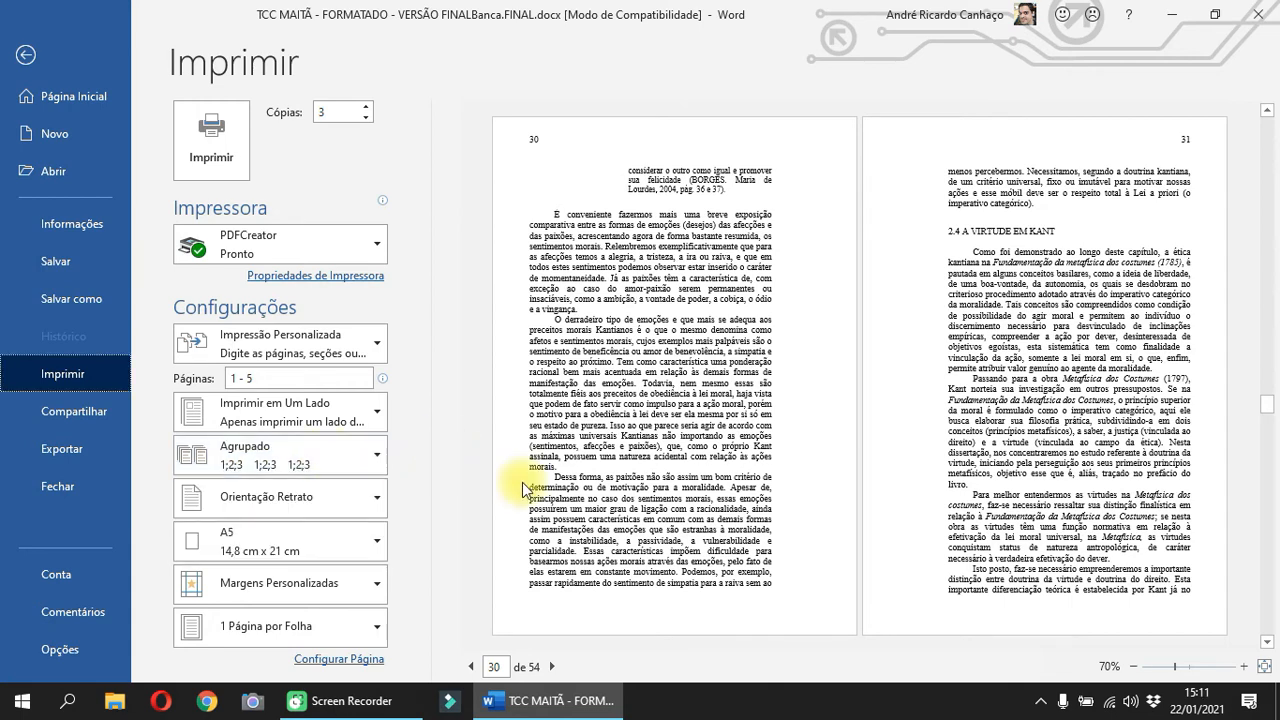
{"action": "scroll", "coordinate": [457, 480], "scroll_direction": "down", "scroll_amount": 1}
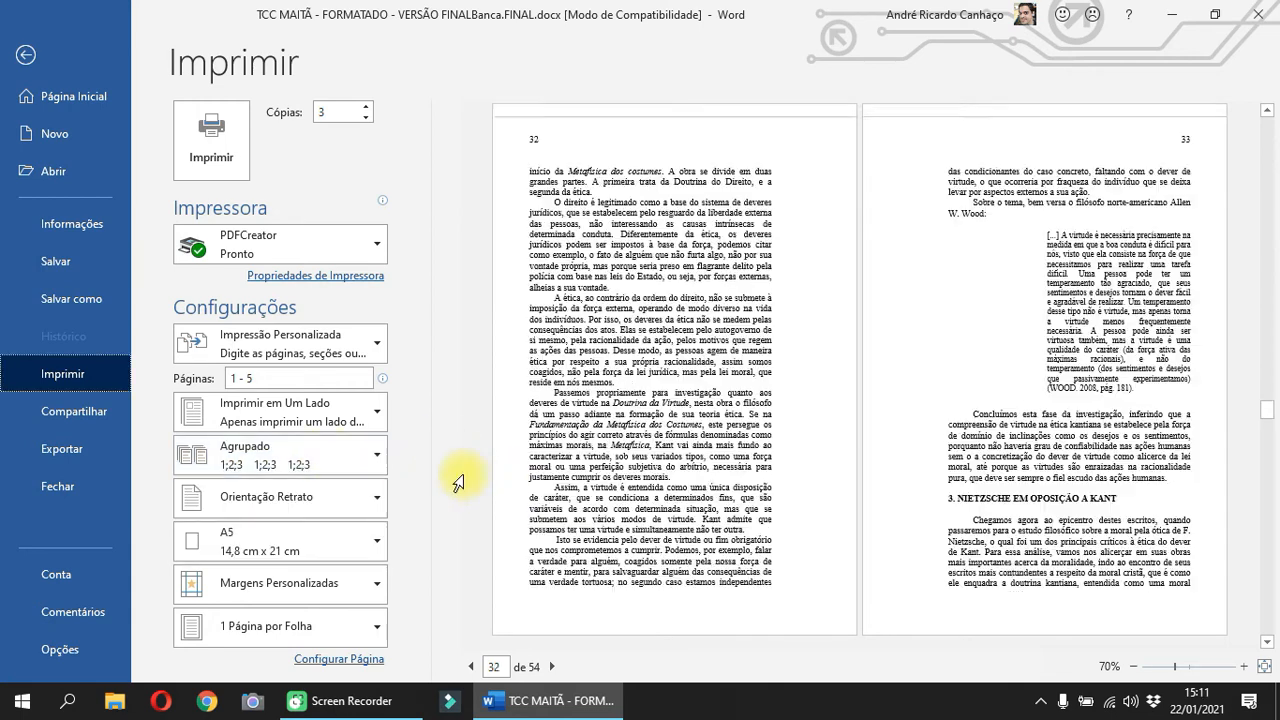
{"action": "left_click", "coordinate": [368, 506]}
{"action": "left_click", "coordinate": [564, 436]}
{"action": "scroll", "coordinate": [564, 436], "scroll_direction": "up", "scroll_amount": 1}
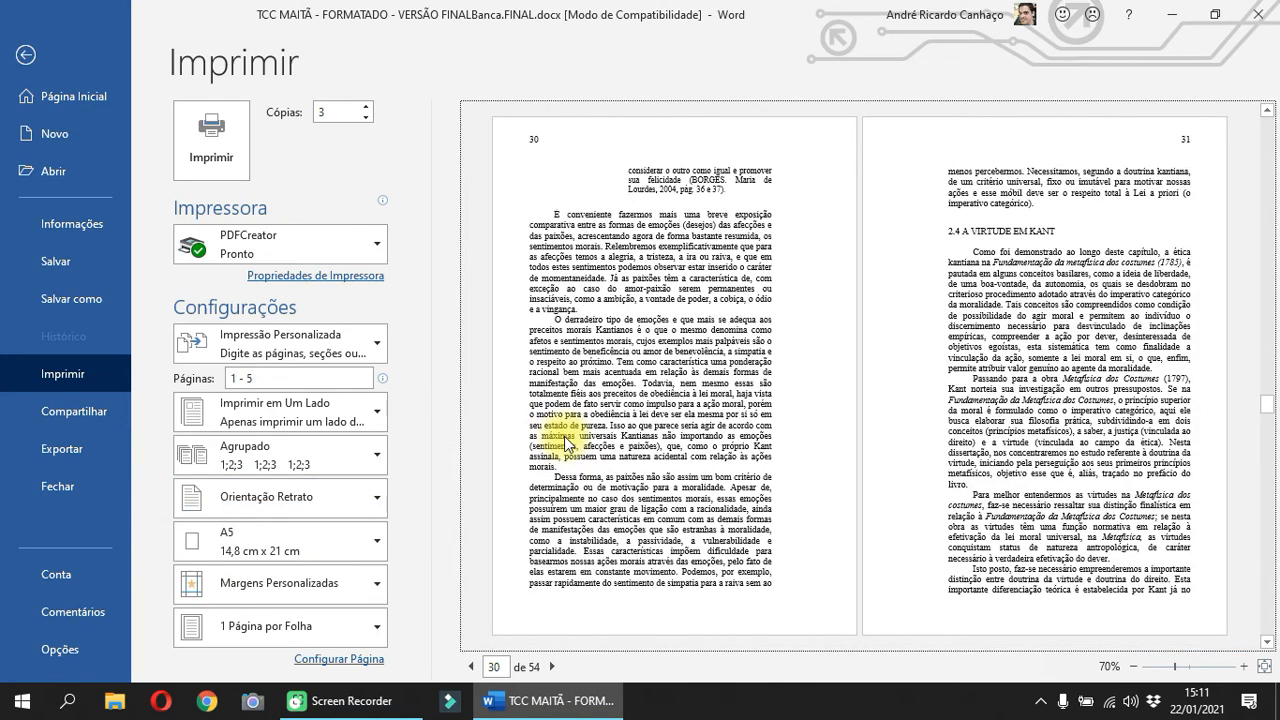
Try the A4 paper size and check the page layout in the print preview
{"action": "left_click", "coordinate": [377, 543]}
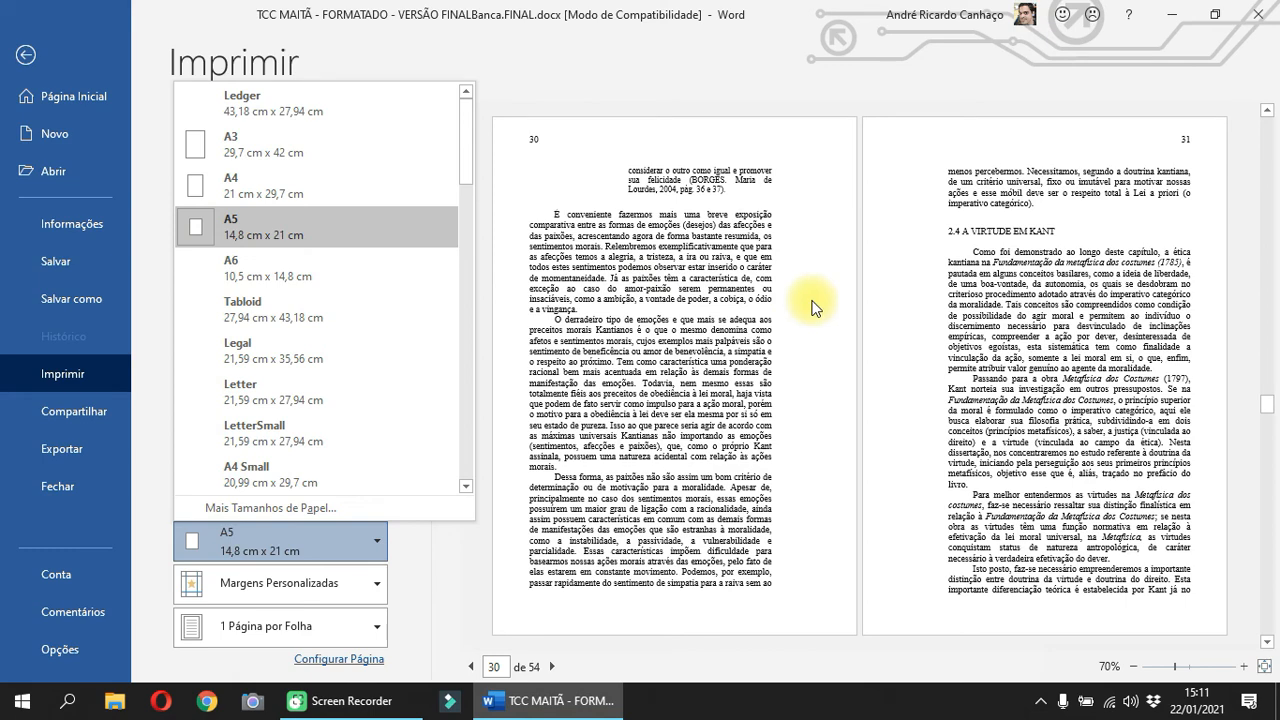
{"action": "left_click", "coordinate": [283, 190]}
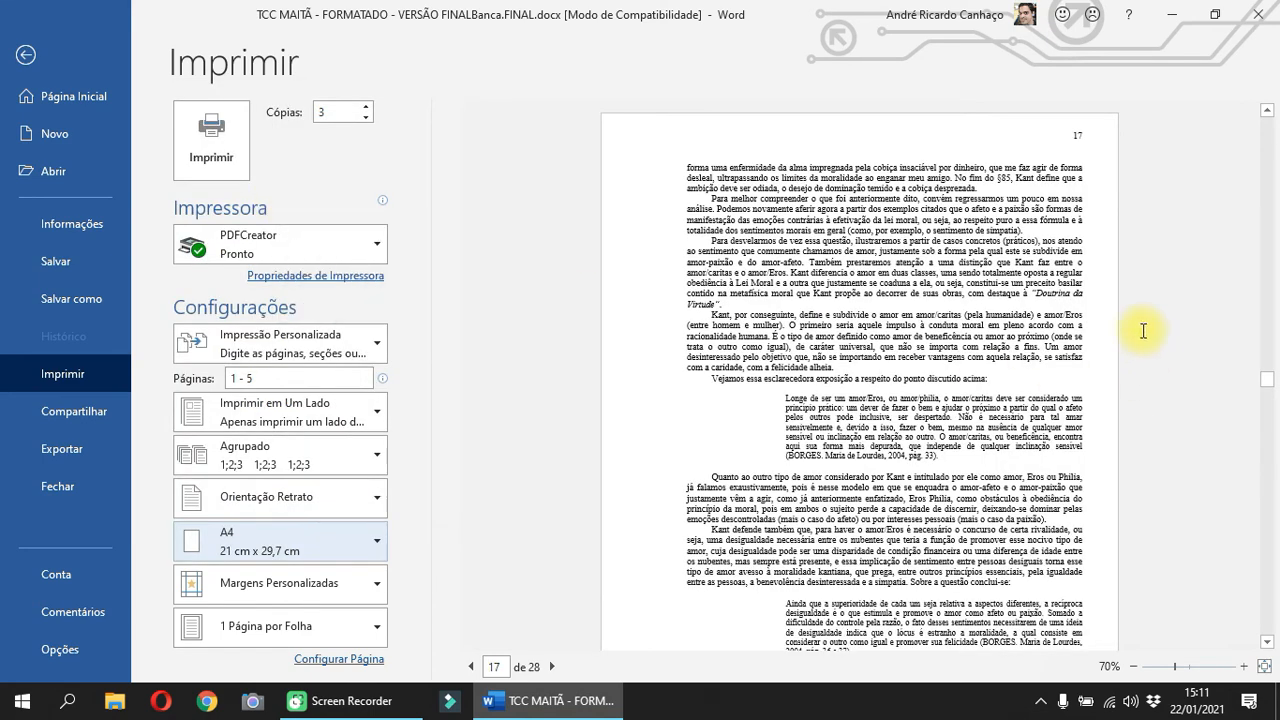
{"action": "scroll", "coordinate": [1138, 330], "scroll_direction": "down", "scroll_amount": 10}
{"action": "scroll", "coordinate": [1138, 330], "scroll_direction": "down", "scroll_amount": 3}
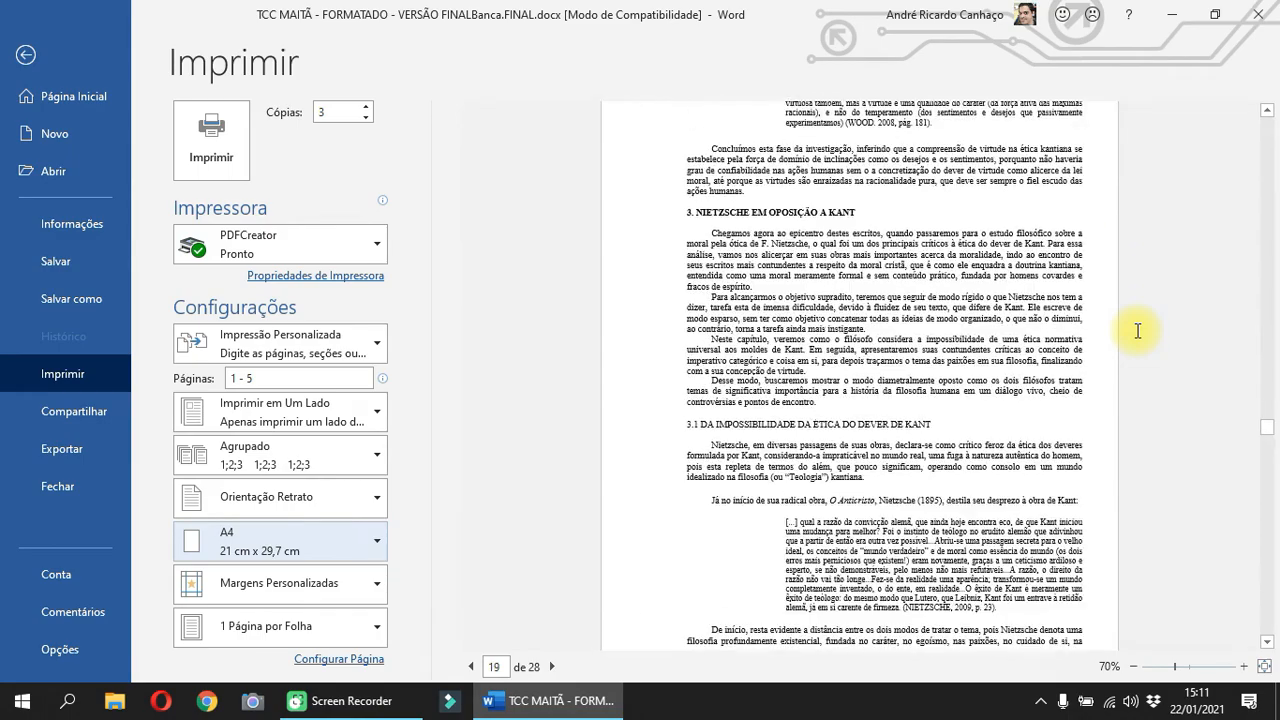
{"action": "scroll", "coordinate": [1138, 330], "scroll_direction": "up", "scroll_amount": 15}
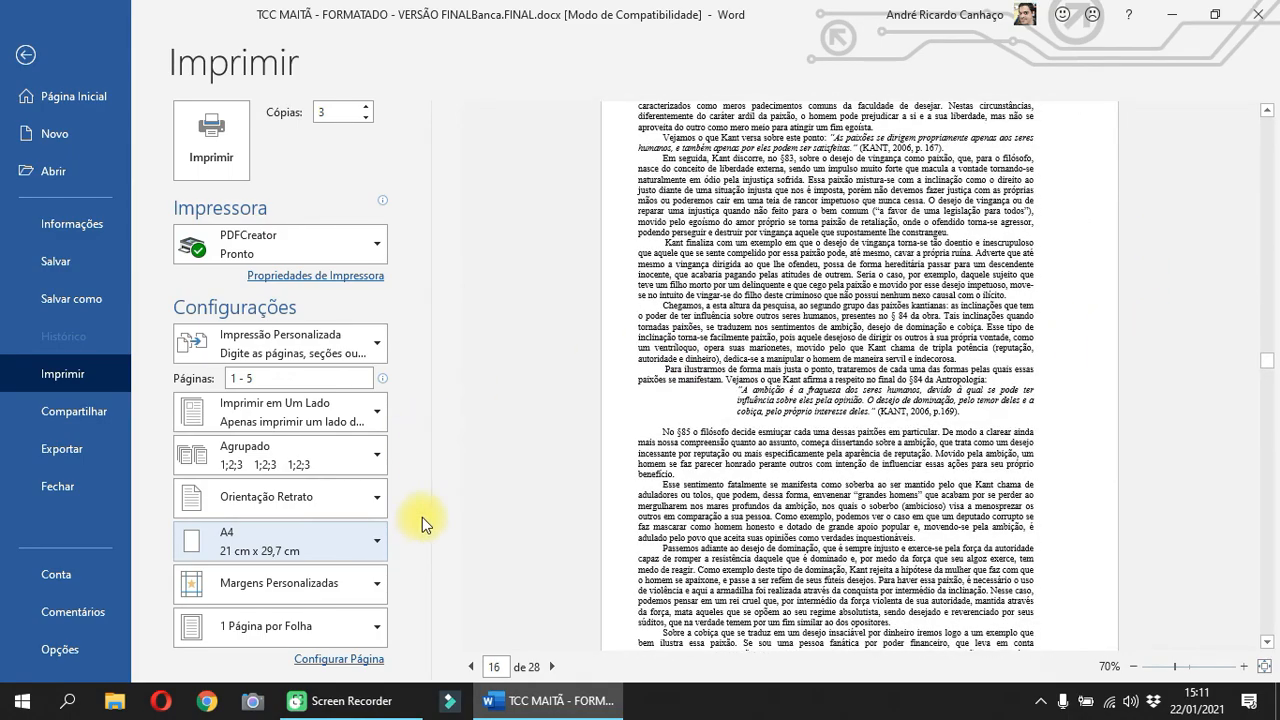
Set the paper size back to A5 and check the pages in the print preview
{"action": "left_click", "coordinate": [363, 545]}
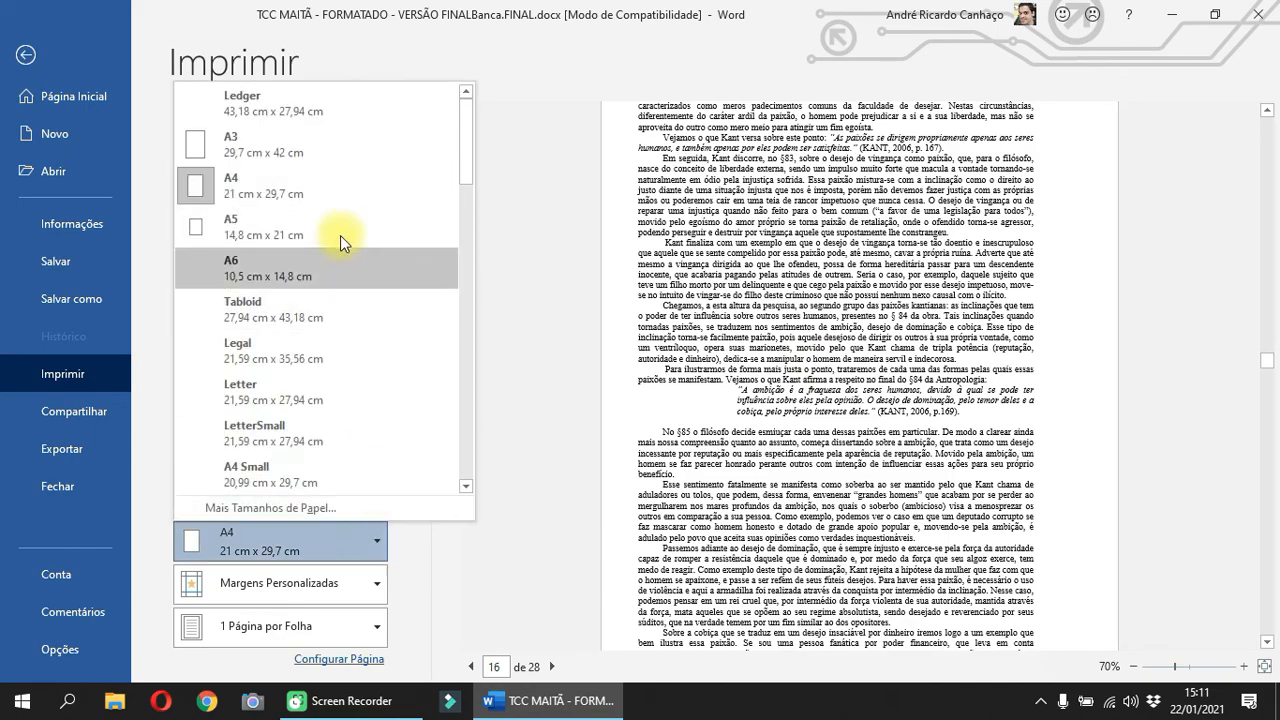
{"action": "left_click", "coordinate": [308, 222]}
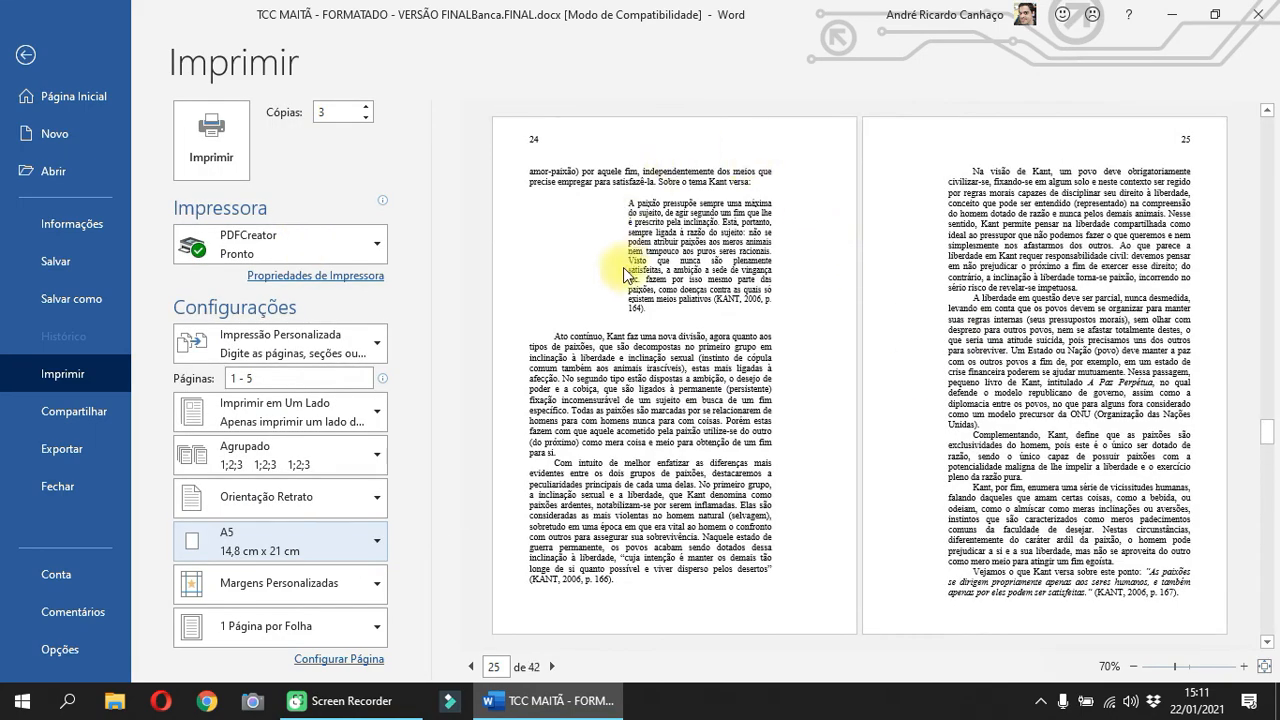
{"action": "scroll", "coordinate": [650, 345], "scroll_direction": "down", "scroll_amount": 15}
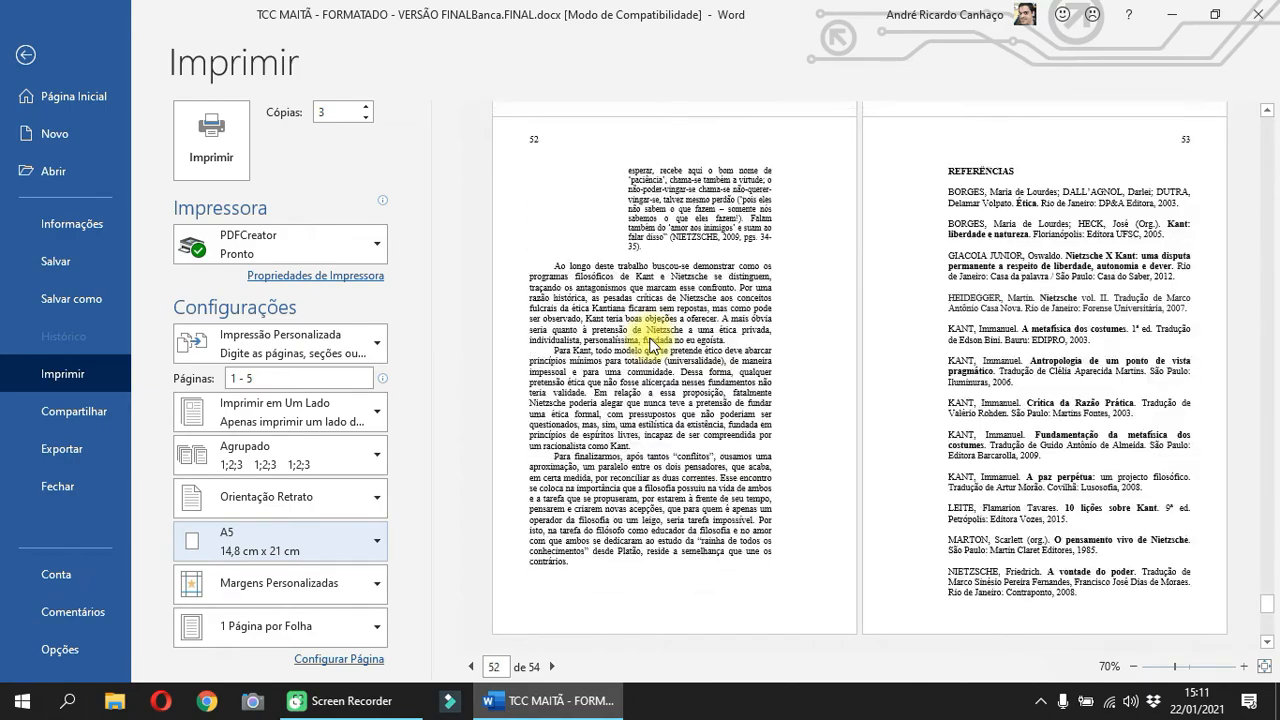
{"action": "scroll", "coordinate": [650, 345], "scroll_direction": "up", "scroll_amount": 15}
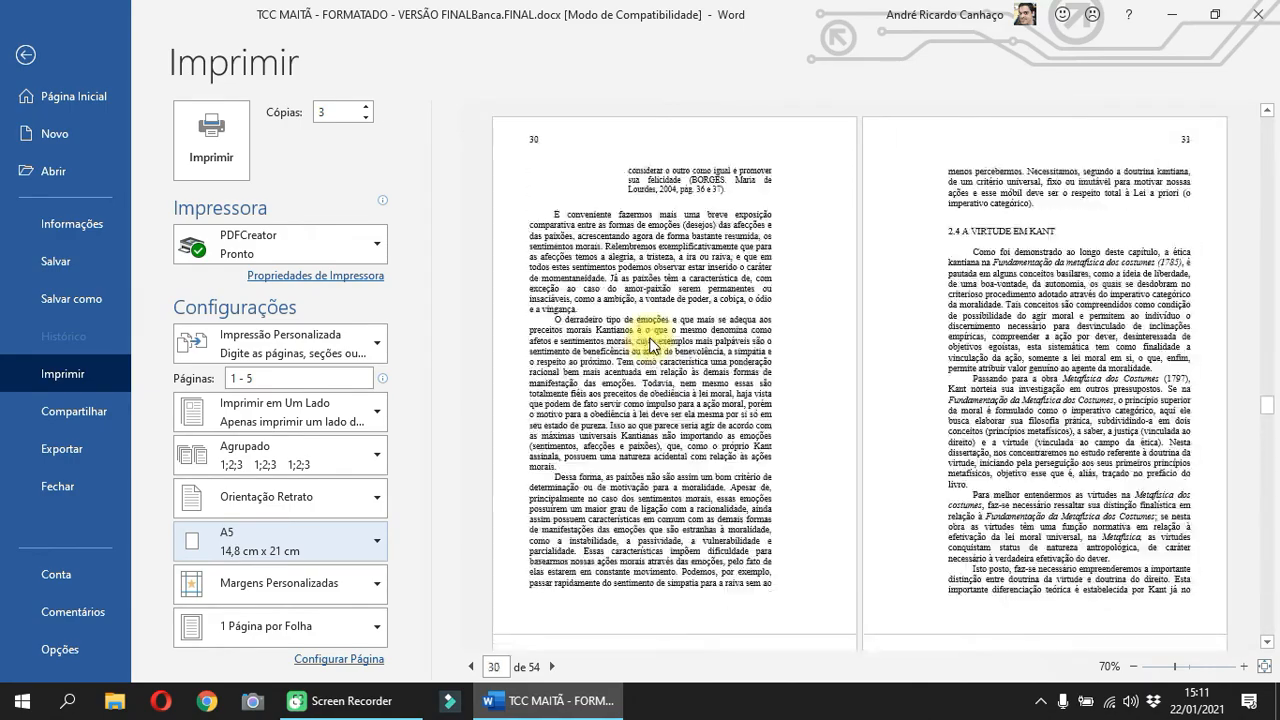
{"action": "scroll", "coordinate": [650, 344], "scroll_direction": "down", "scroll_amount": 2}
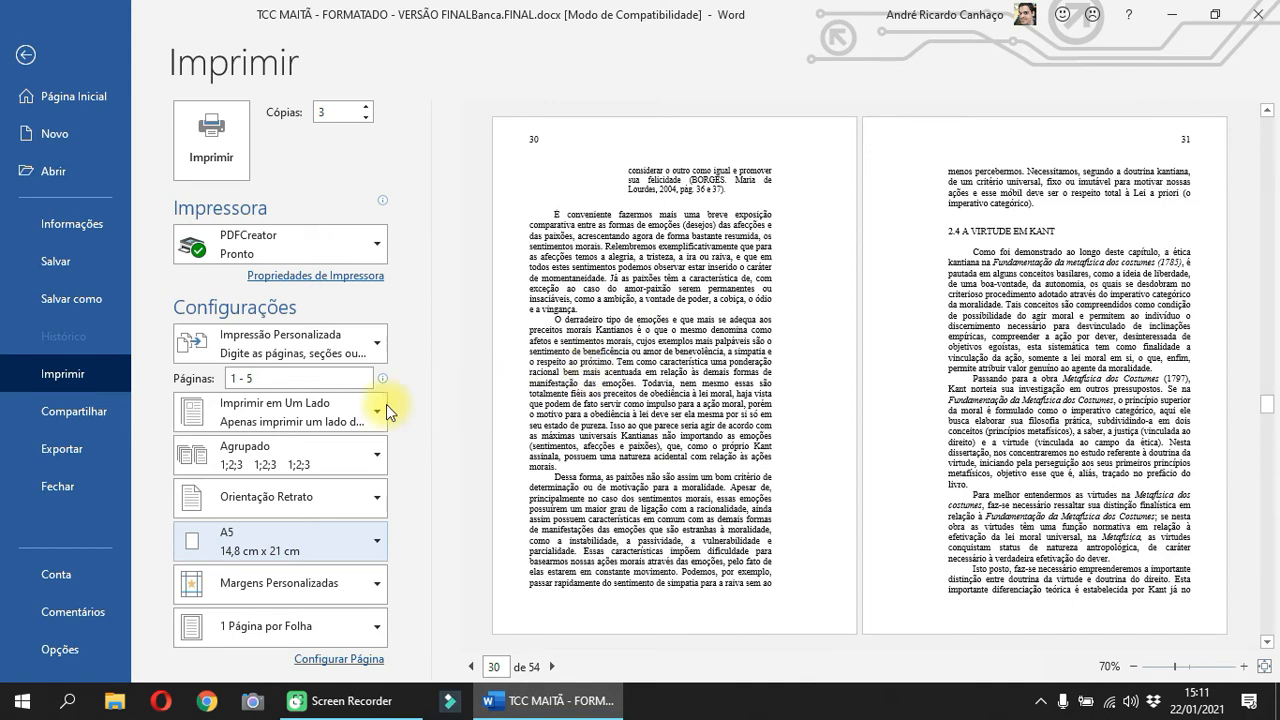
Review the portrait and landscape orientation choices and the margin presets, leaving both settings unchanged
{"action": "left_click", "coordinate": [376, 502]}
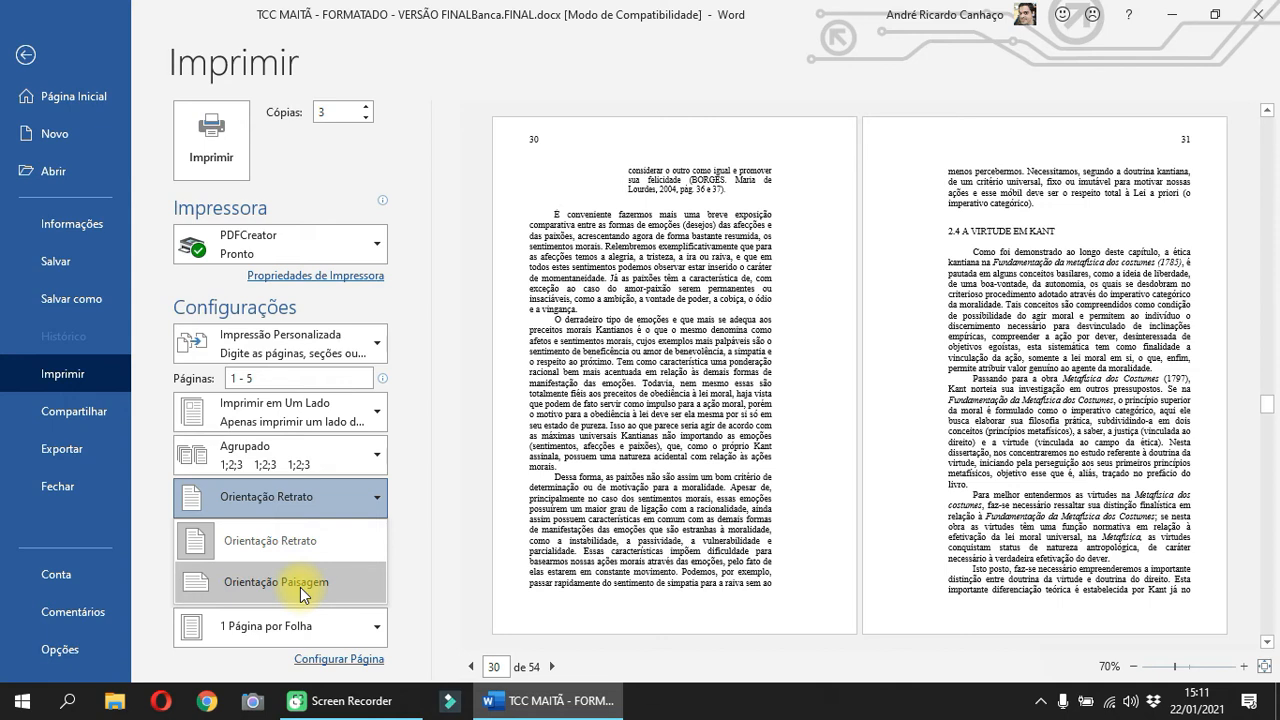
{"action": "left_click", "coordinate": [416, 538]}
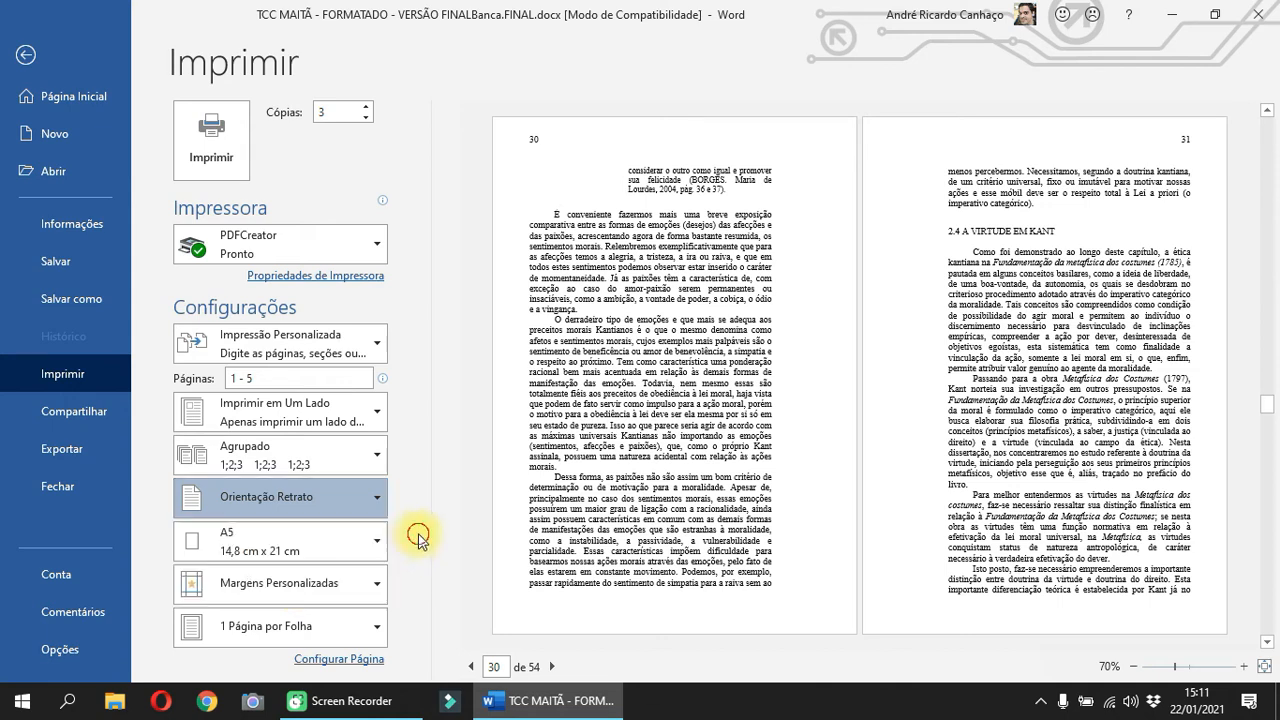
{"action": "left_click", "coordinate": [377, 586]}
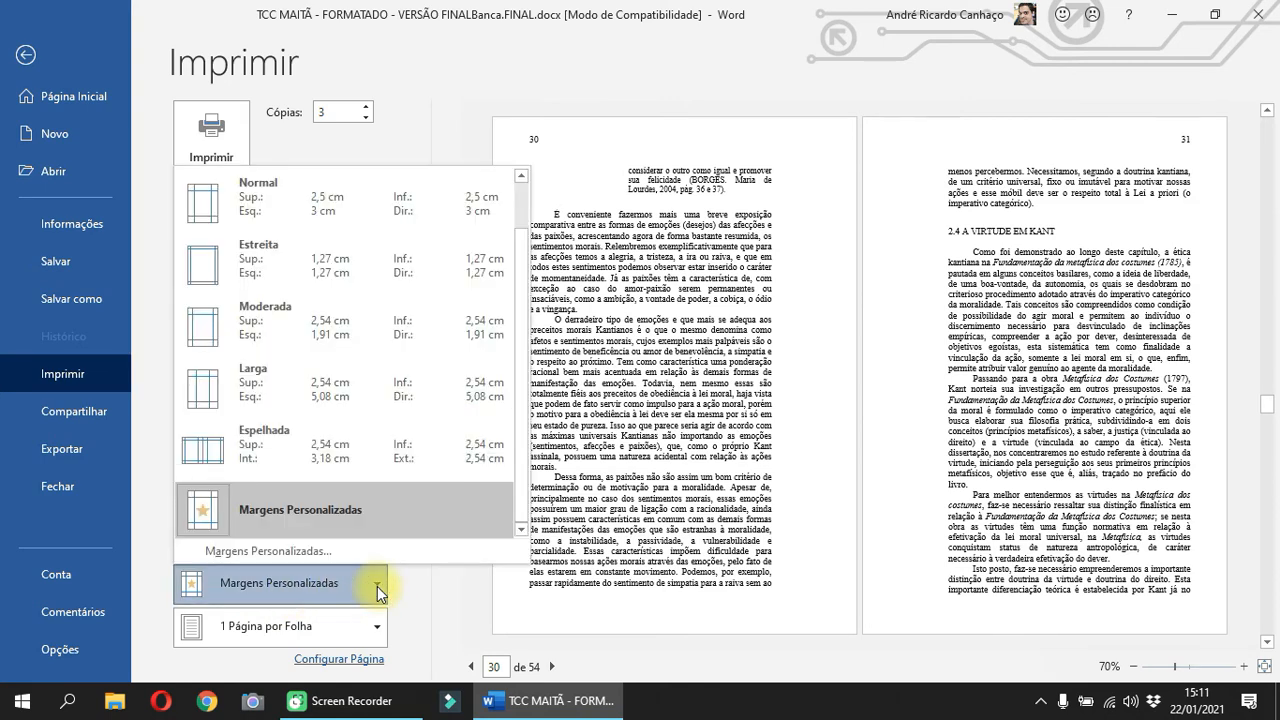
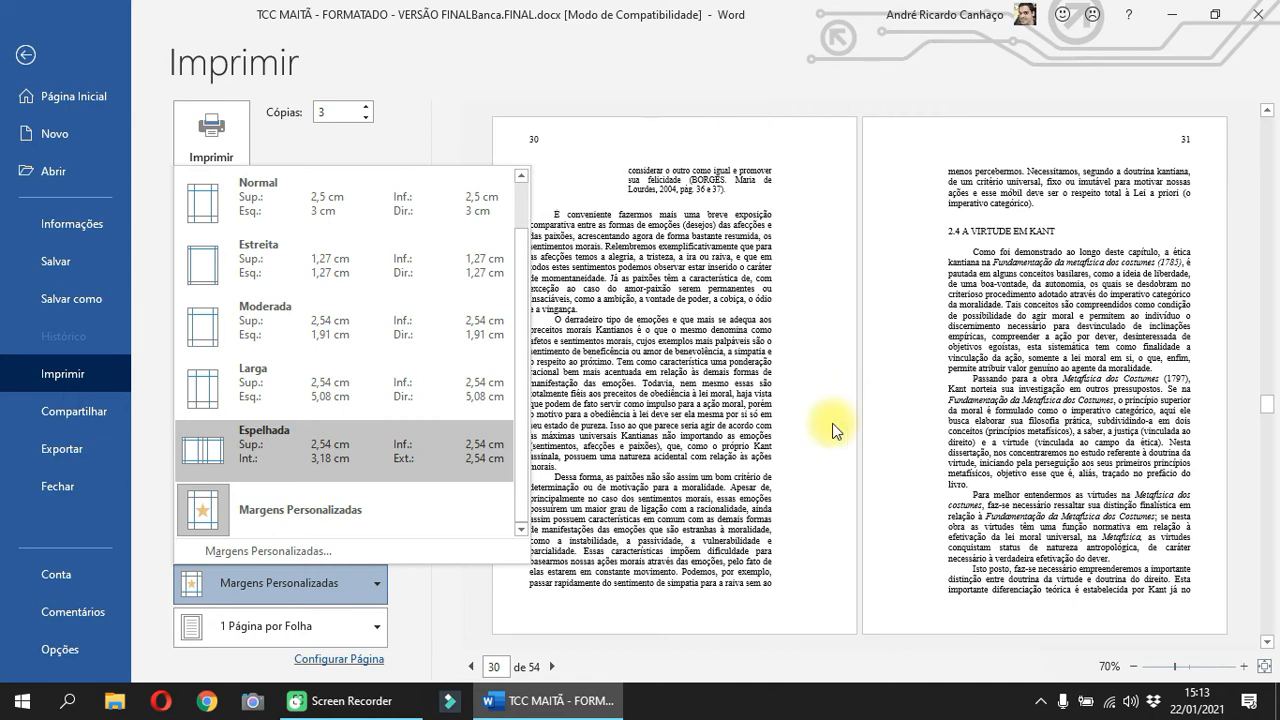
{"action": "left_click", "coordinate": [808, 462]}
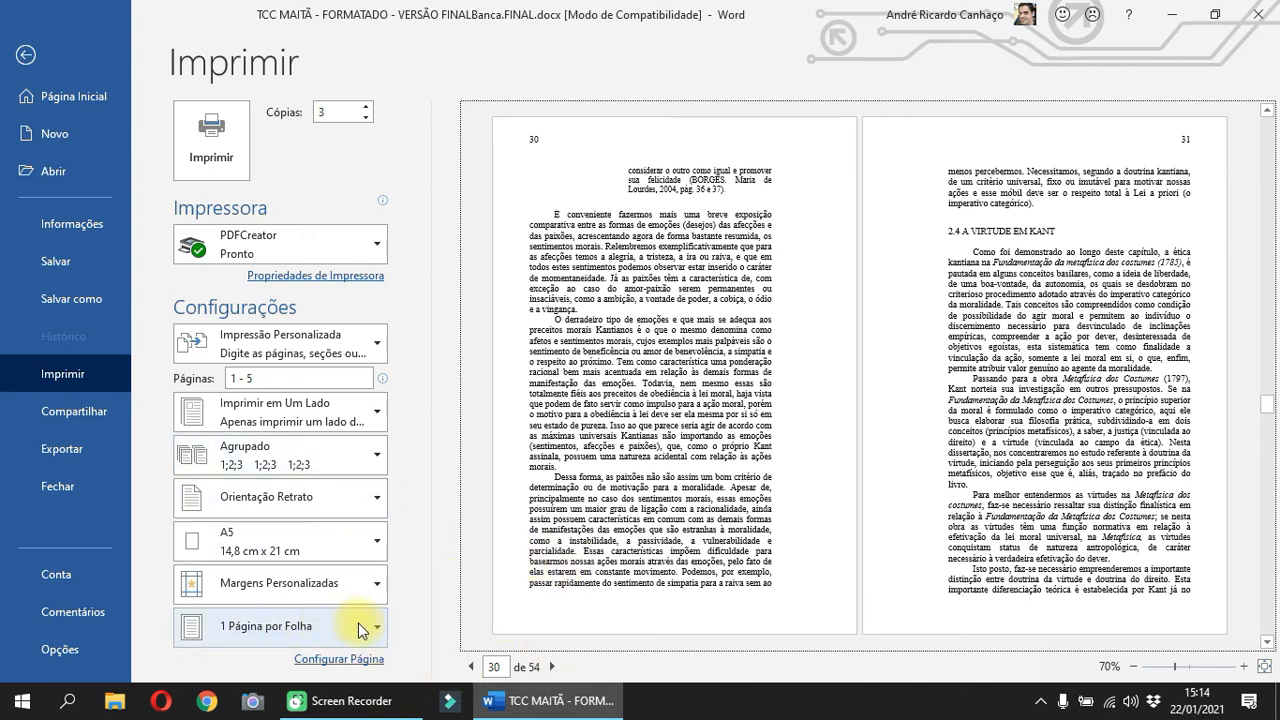
Set the printout to 2 pages per sheet
{"action": "left_click", "coordinate": [268, 636]}
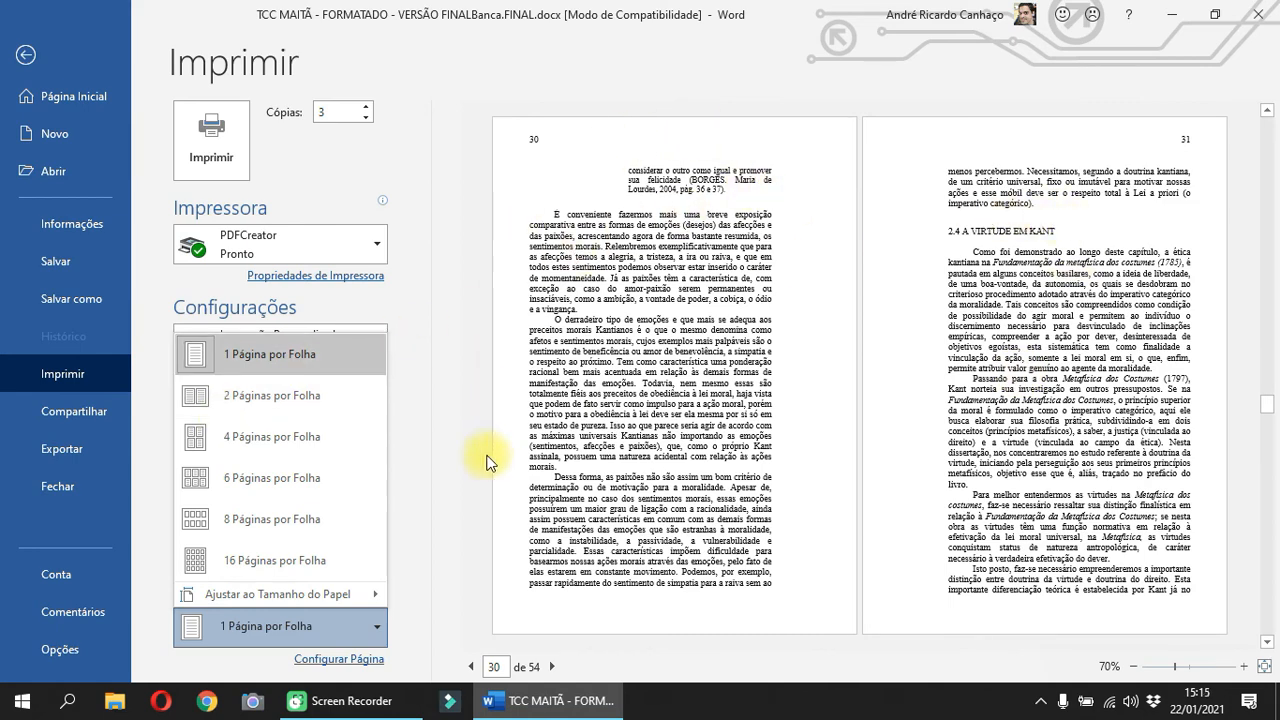
{"action": "left_click", "coordinate": [292, 395]}
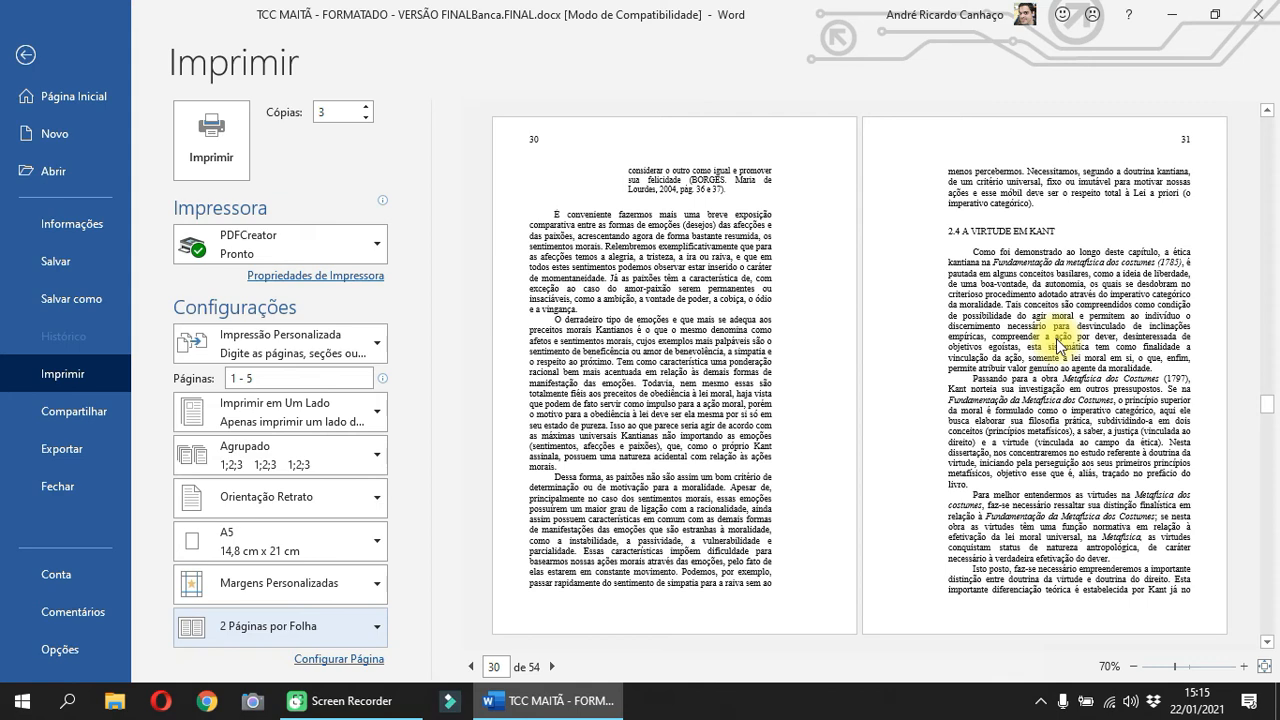
Examine the margins, paper and layout settings in the Page Setup dialog and cancel without changes
{"action": "left_click", "coordinate": [340, 659]}
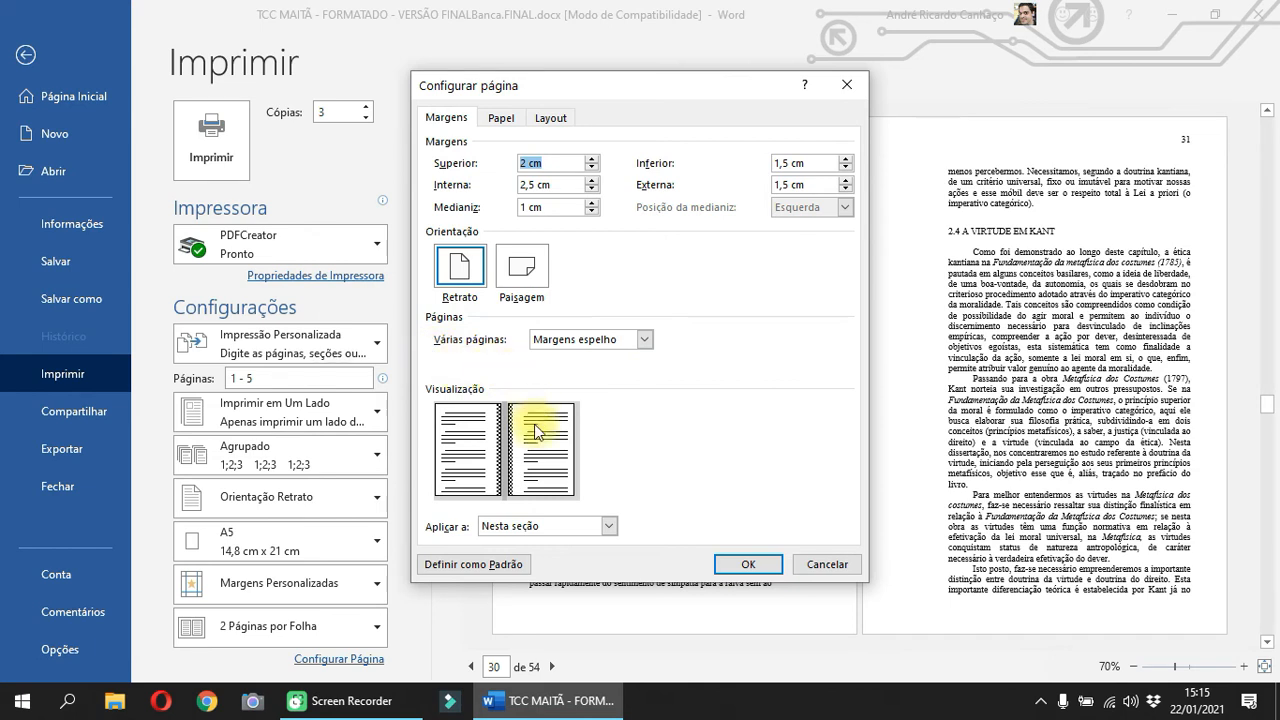
{"action": "left_click", "coordinate": [503, 120]}
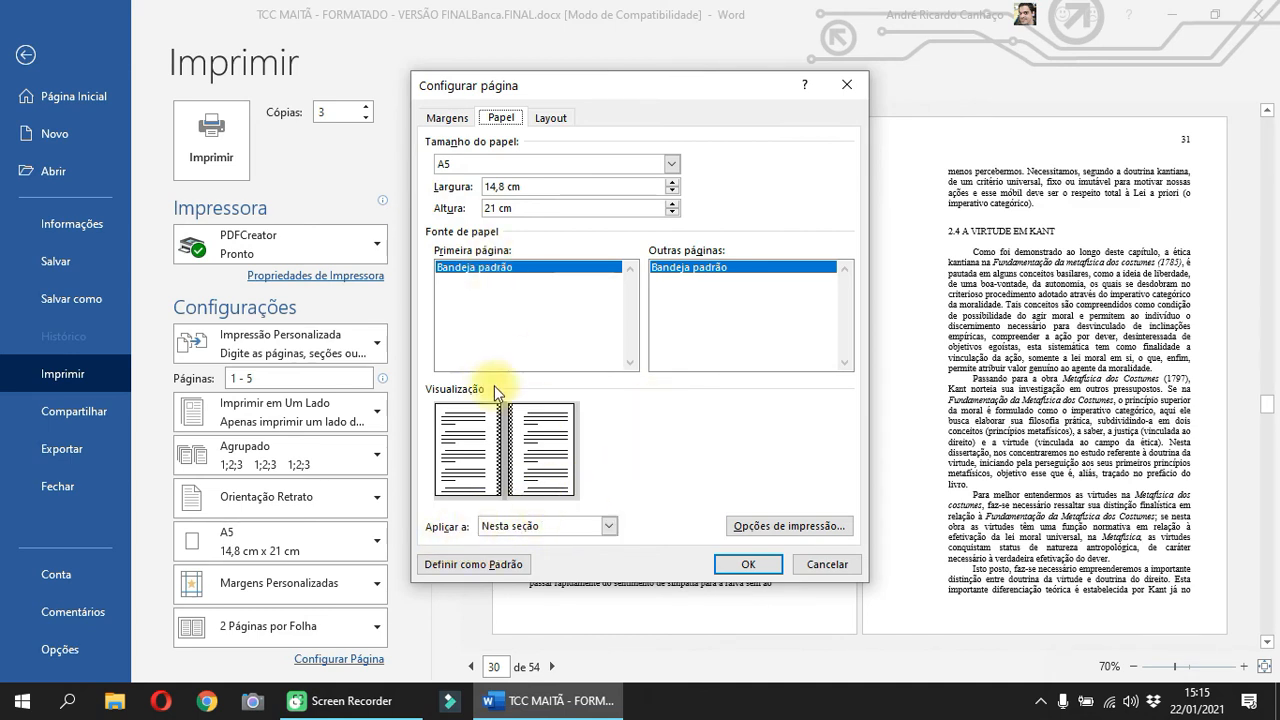
{"action": "left_click", "coordinate": [549, 118]}
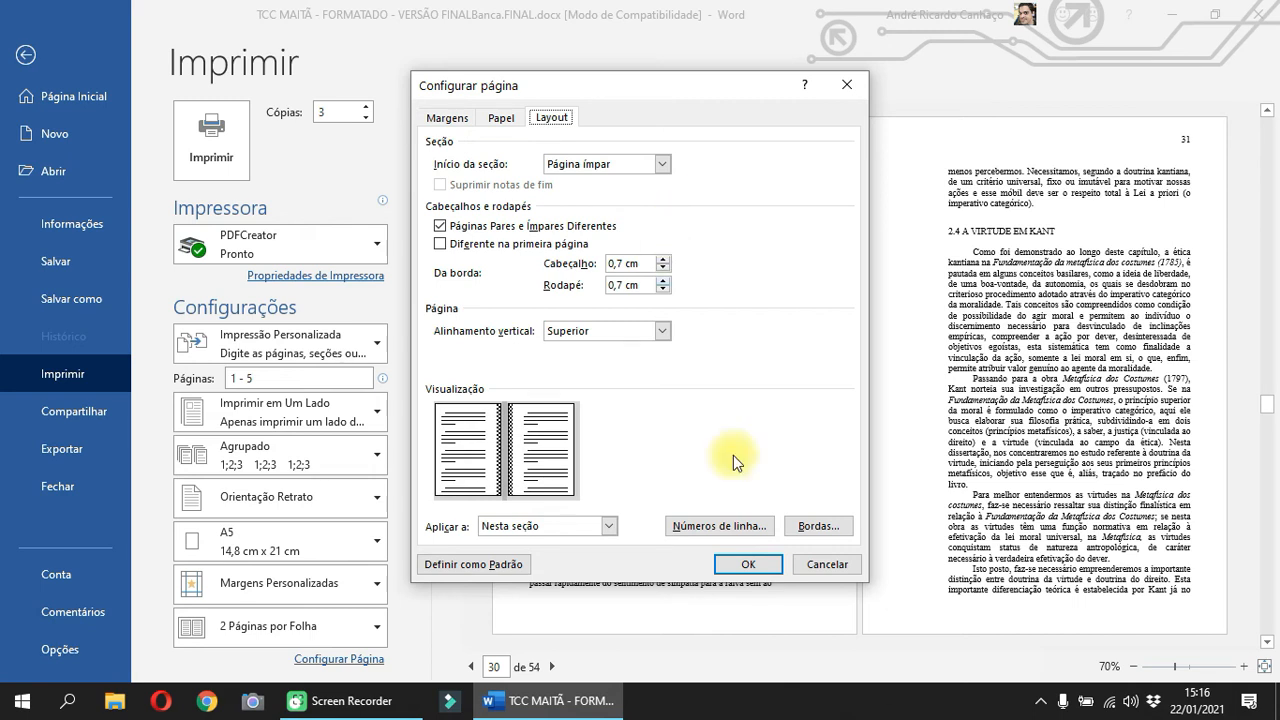
{"action": "left_click", "coordinate": [836, 570]}
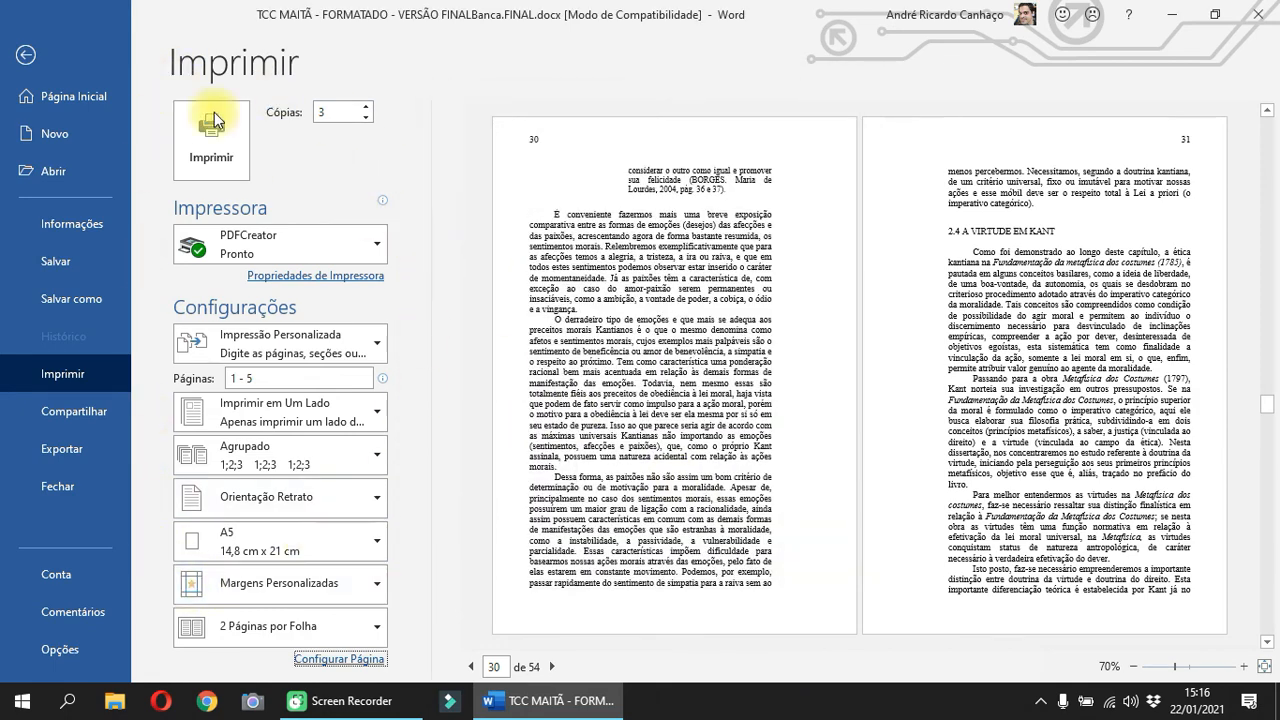
Return from the print settings to the document and look over its page setup and view commands
{"action": "left_click", "coordinate": [25, 55]}
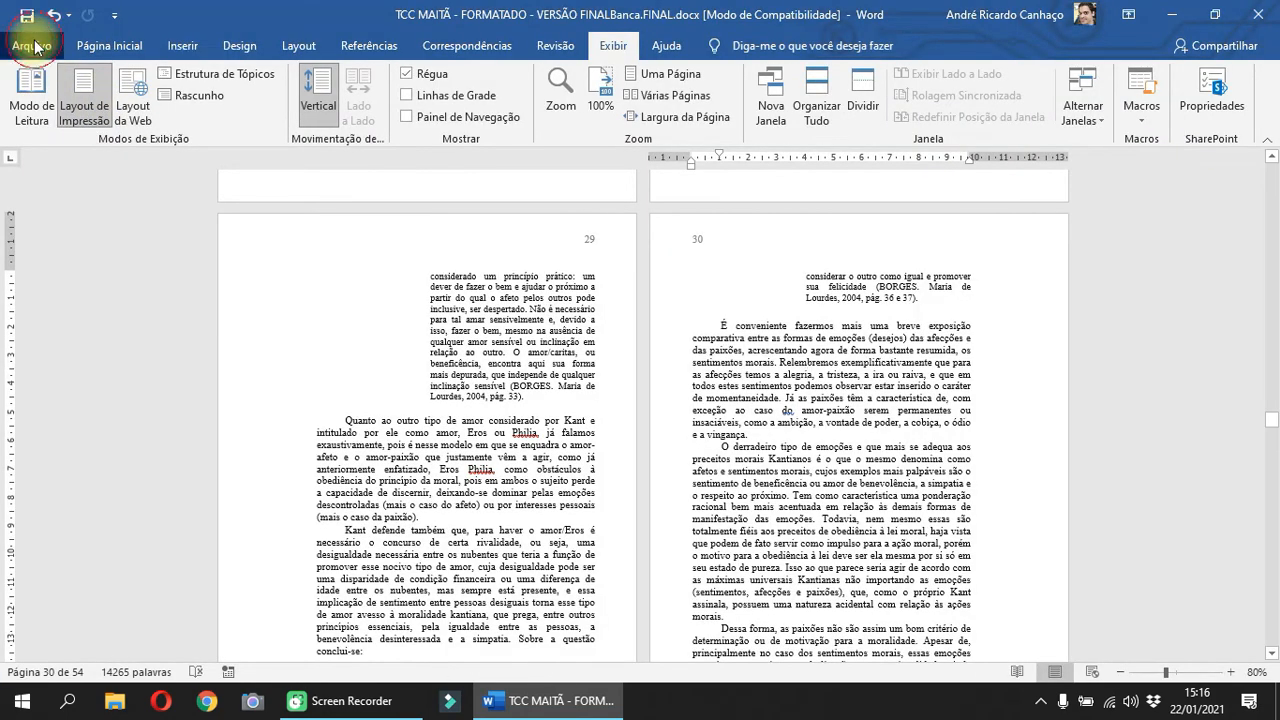
{"action": "left_click", "coordinate": [22, 44]}
{"action": "left_click", "coordinate": [97, 373]}
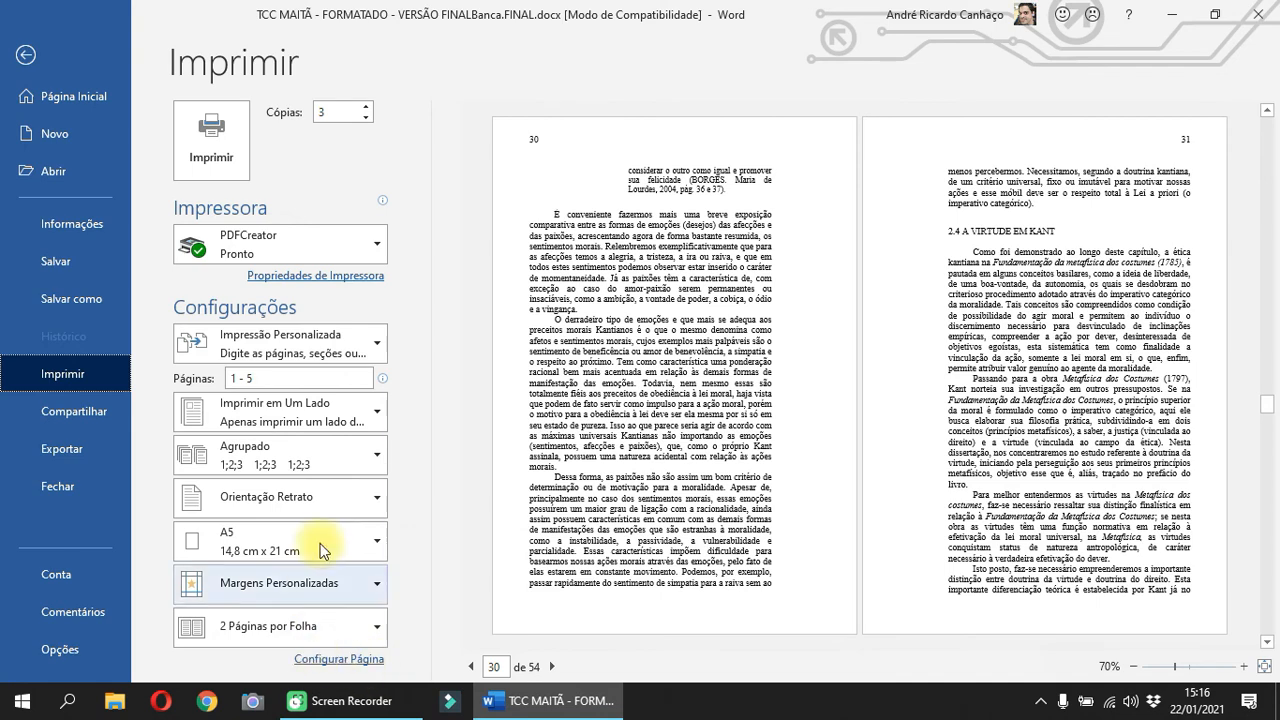
{"action": "left_click", "coordinate": [26, 54]}
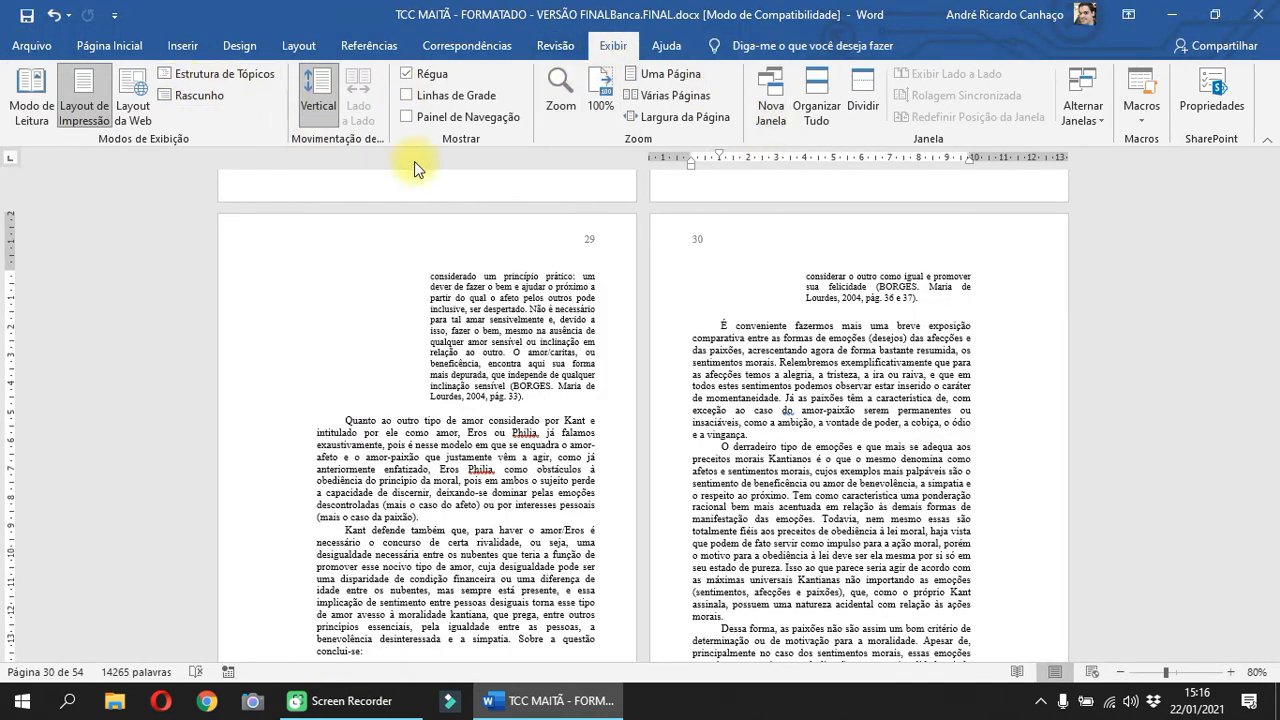
{"action": "left_click", "coordinate": [240, 50]}
{"action": "left_click", "coordinate": [292, 47]}
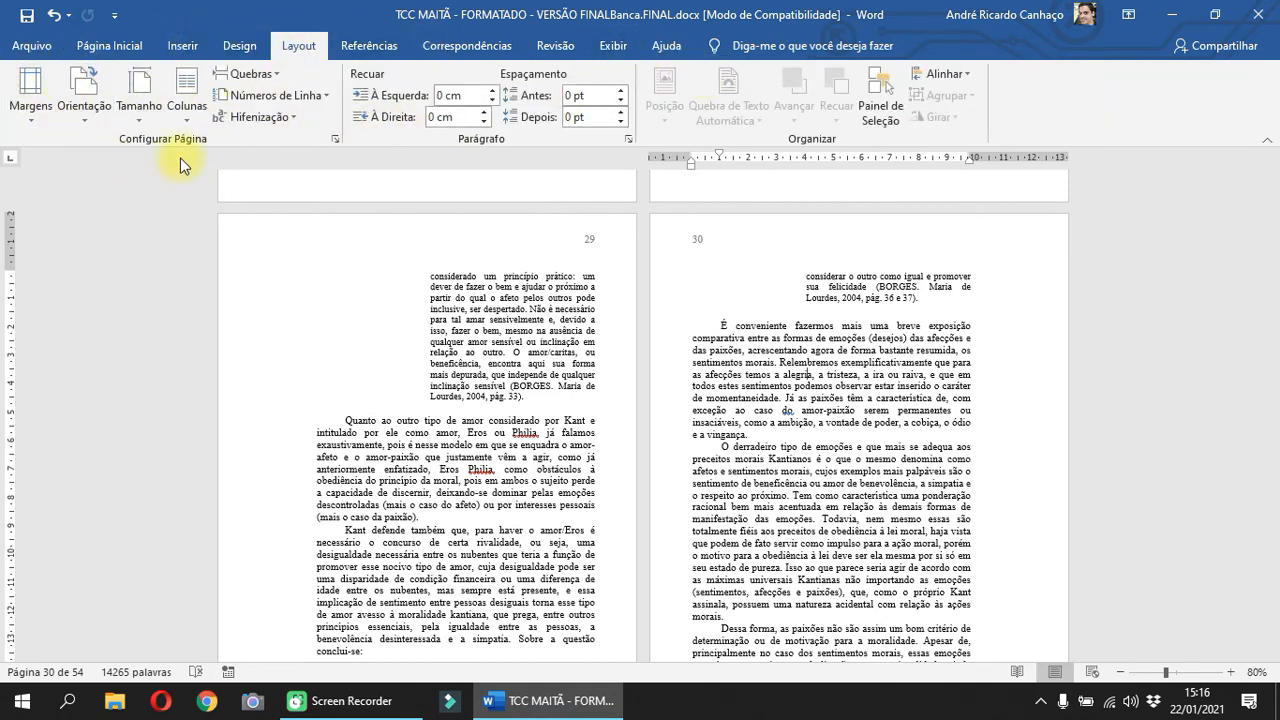
{"action": "left_click", "coordinate": [618, 46]}
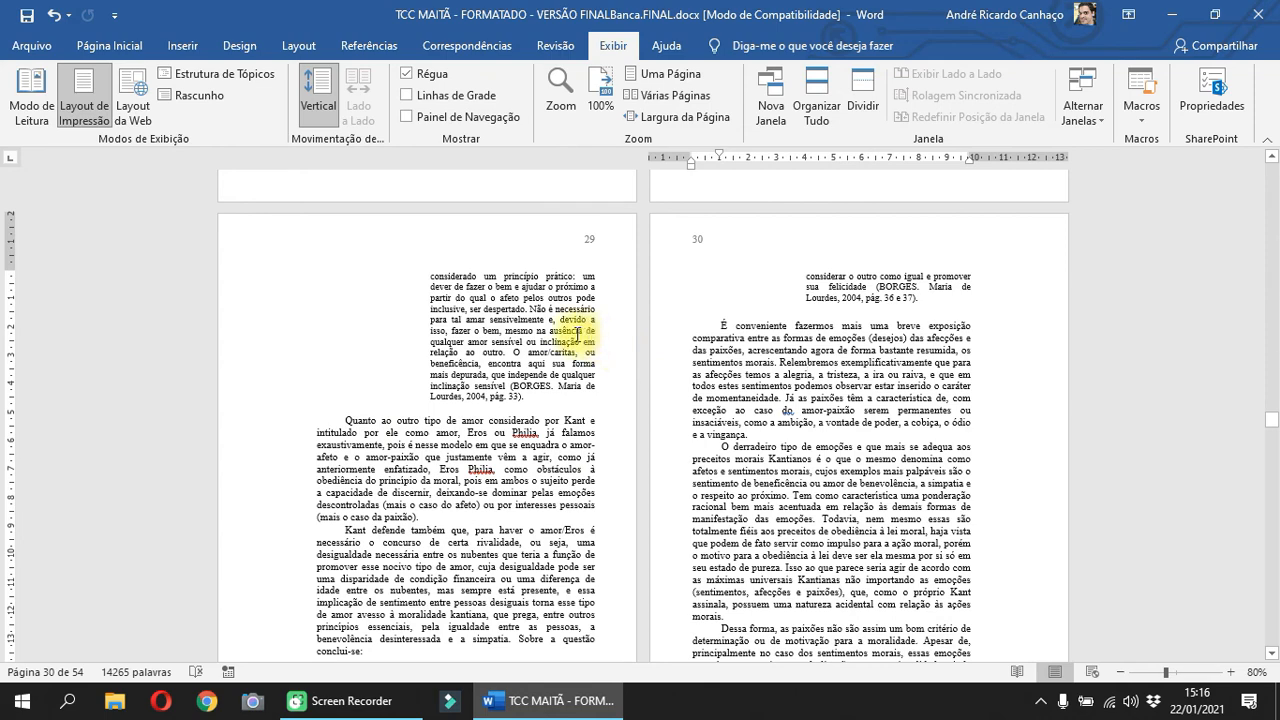
Set the print settings to 1 copy and 1 page per sheet
{"action": "left_click", "coordinate": [30, 45]}
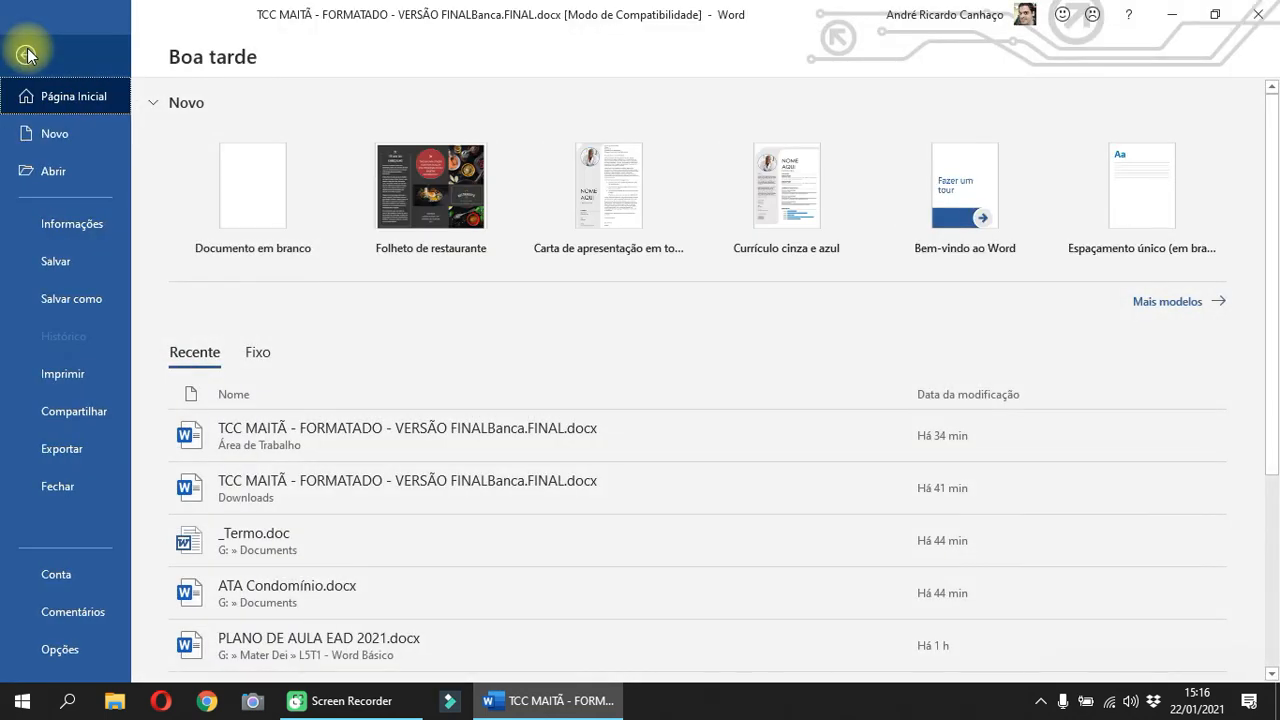
{"action": "left_click", "coordinate": [25, 377]}
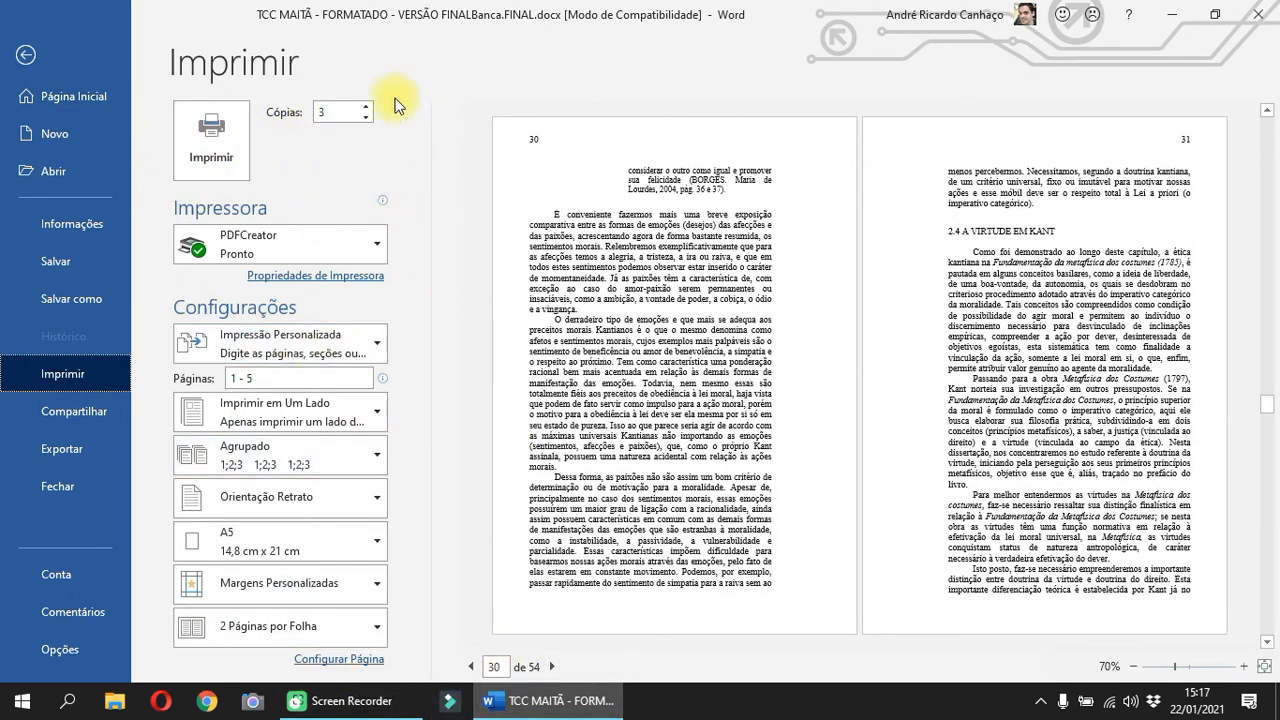
{"action": "left_click", "coordinate": [367, 117]}
{"action": "left_click", "coordinate": [367, 117]}
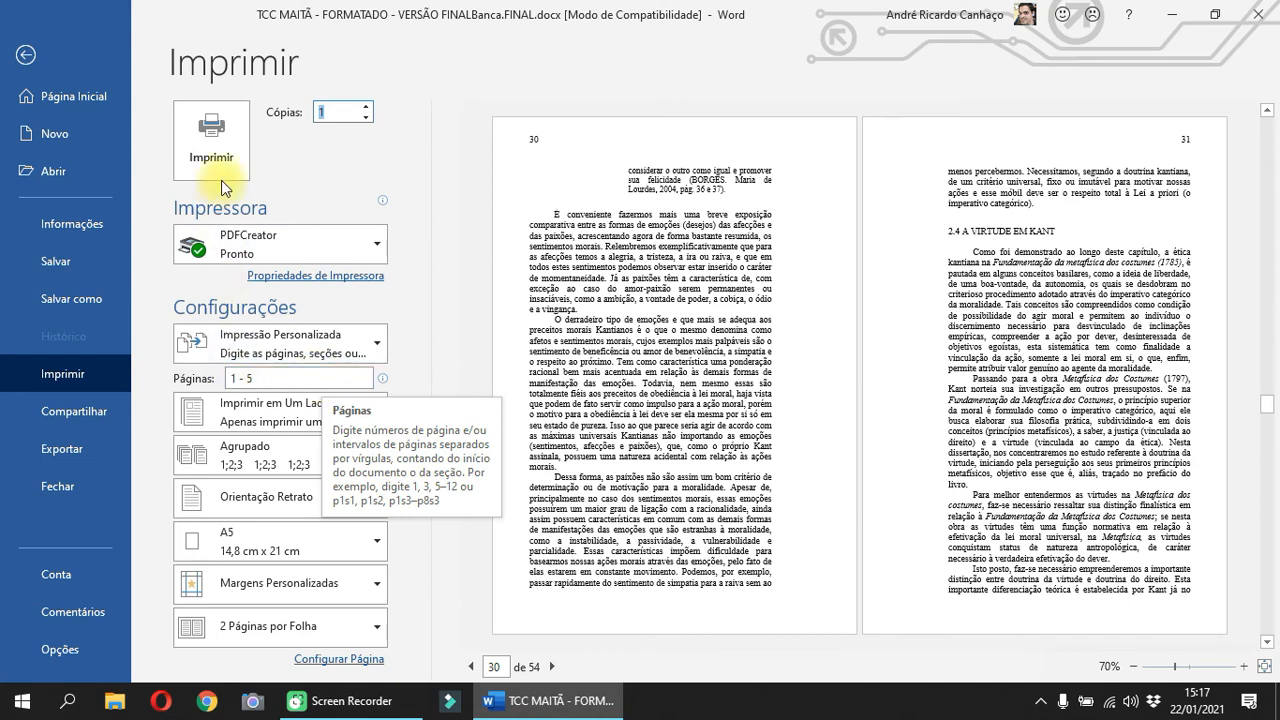
{"action": "left_click", "coordinate": [314, 632]}
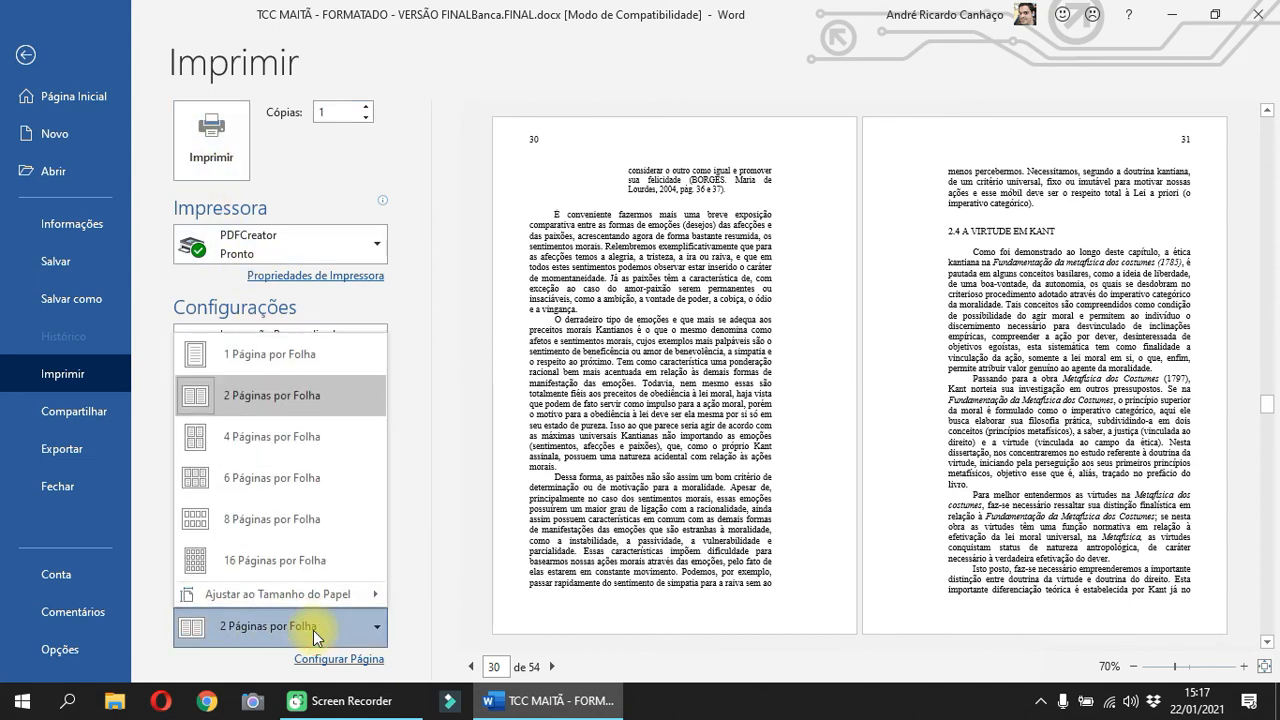
{"action": "left_click", "coordinate": [296, 355]}
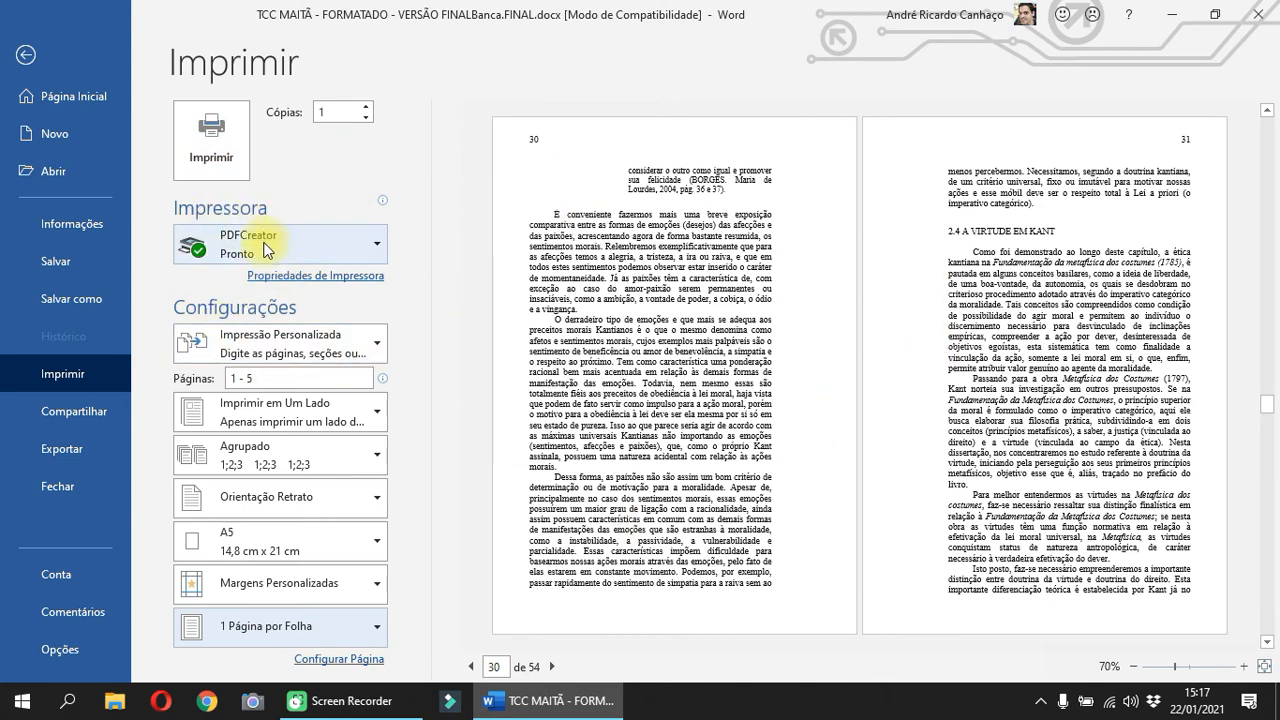
Print pages 1 - 5 with PDFCreator and set the PDF's destination directory to the desktop folder
{"action": "left_click", "coordinate": [206, 130]}
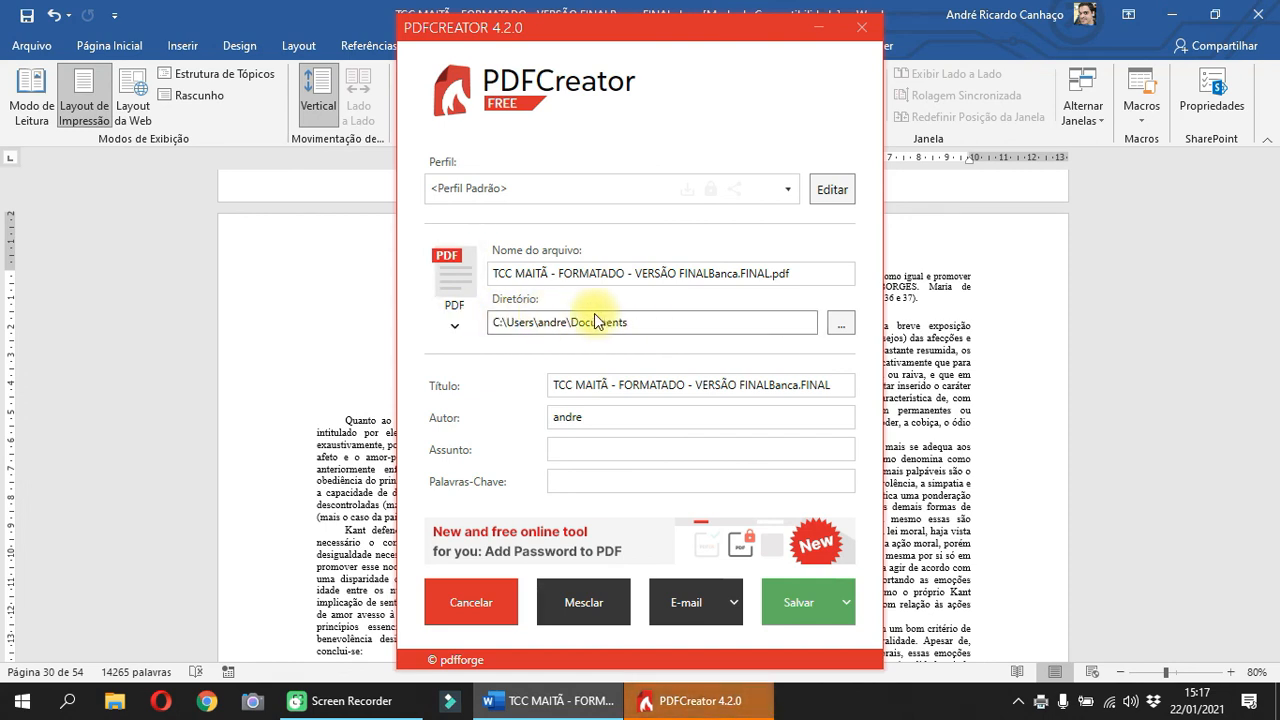
{"action": "left_click", "coordinate": [674, 322]}
{"action": "key", "text": "BackSpace"}
{"action": "key", "text": "BackSpace"}
{"action": "key", "text": "BackSpace"}
{"action": "key", "text": "BackSpace"}
{"action": "key", "text": "BackSpace"}
{"action": "key", "text": "BackSpace"}
{"action": "key", "text": "BackSpace"}
{"action": "key", "text": "BackSpace"}
{"action": "key", "text": "BackSpace"}
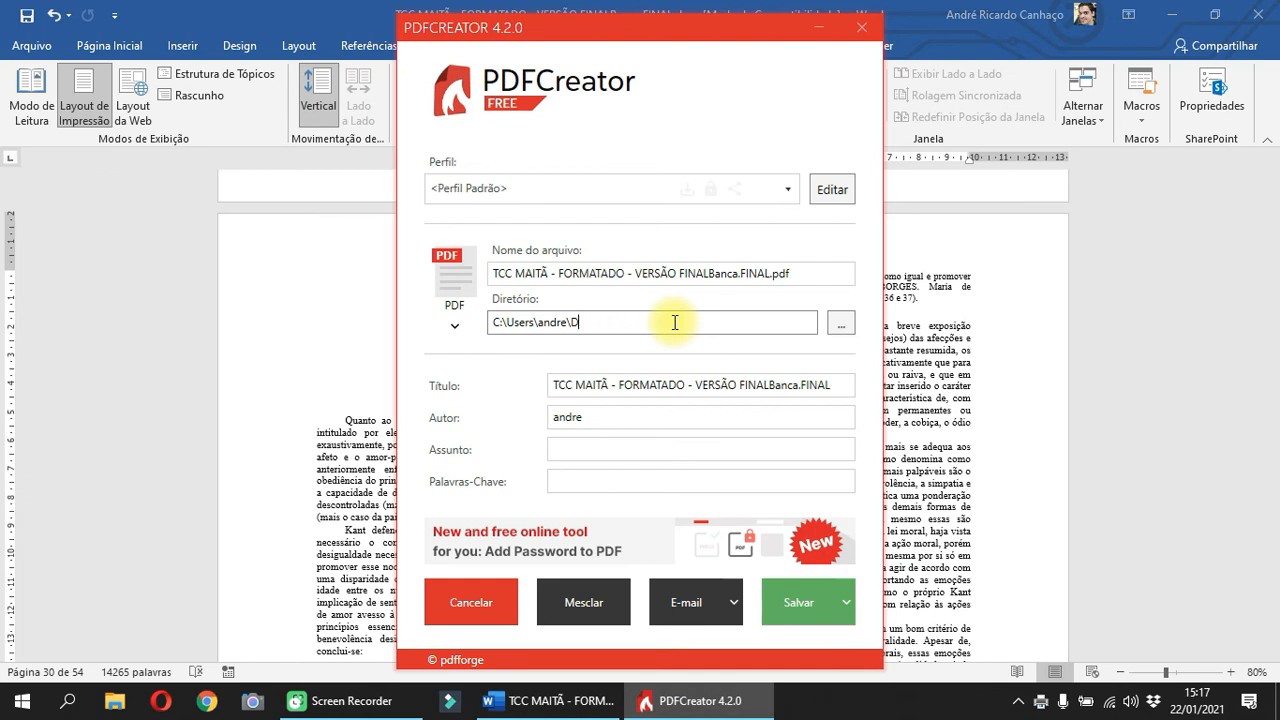
{"action": "type", "text": "desktop"}
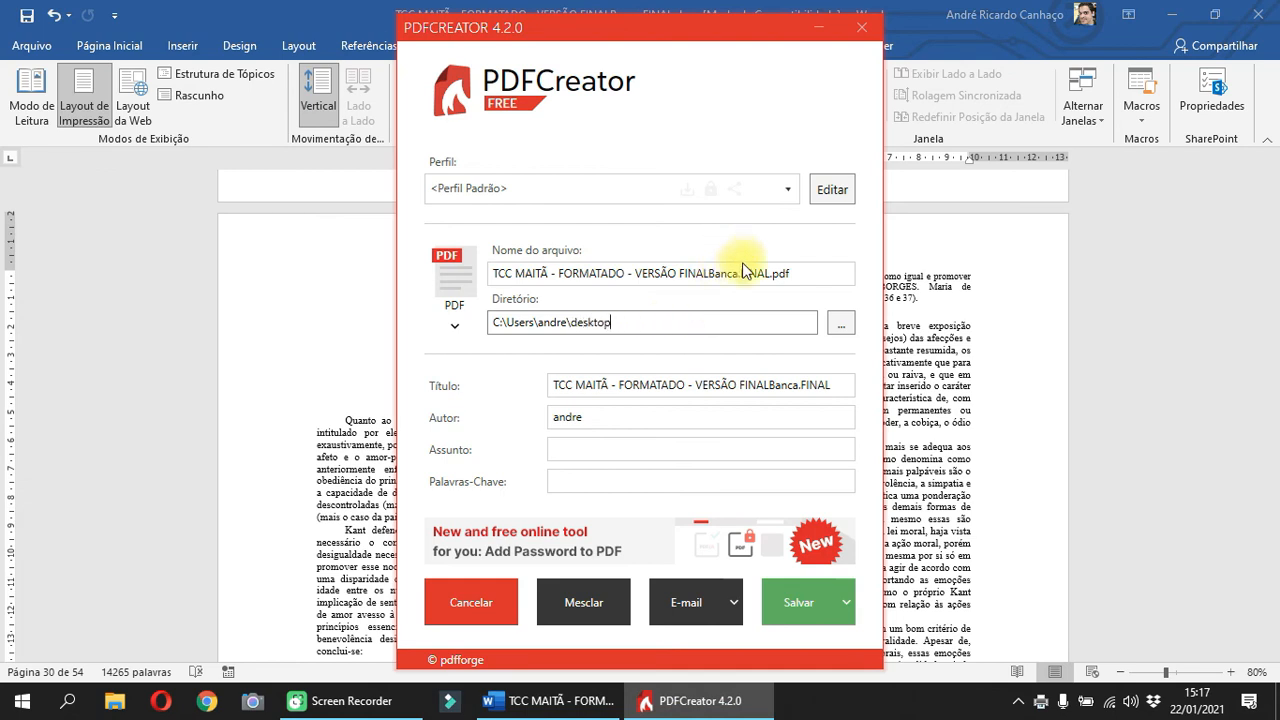
Save the PDF and dismiss the account sign-up offer in PDF Architect
{"action": "left_click", "coordinate": [596, 383]}
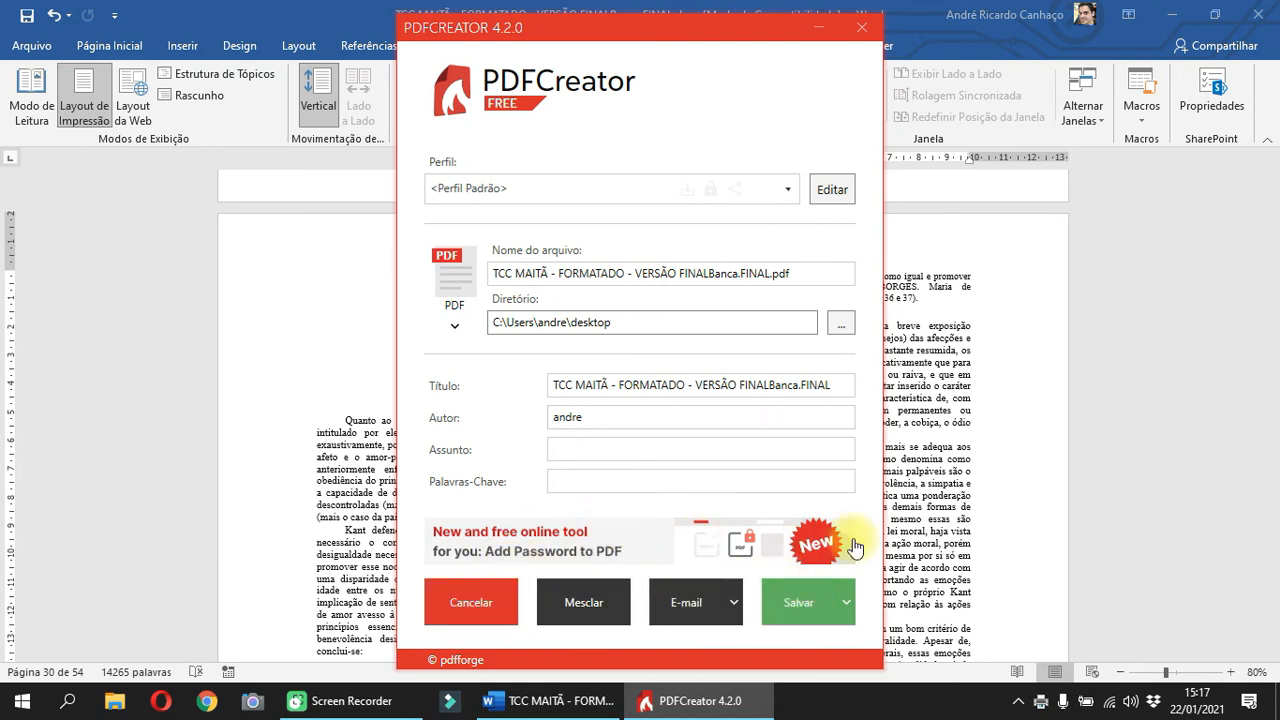
{"action": "left_click", "coordinate": [788, 600]}
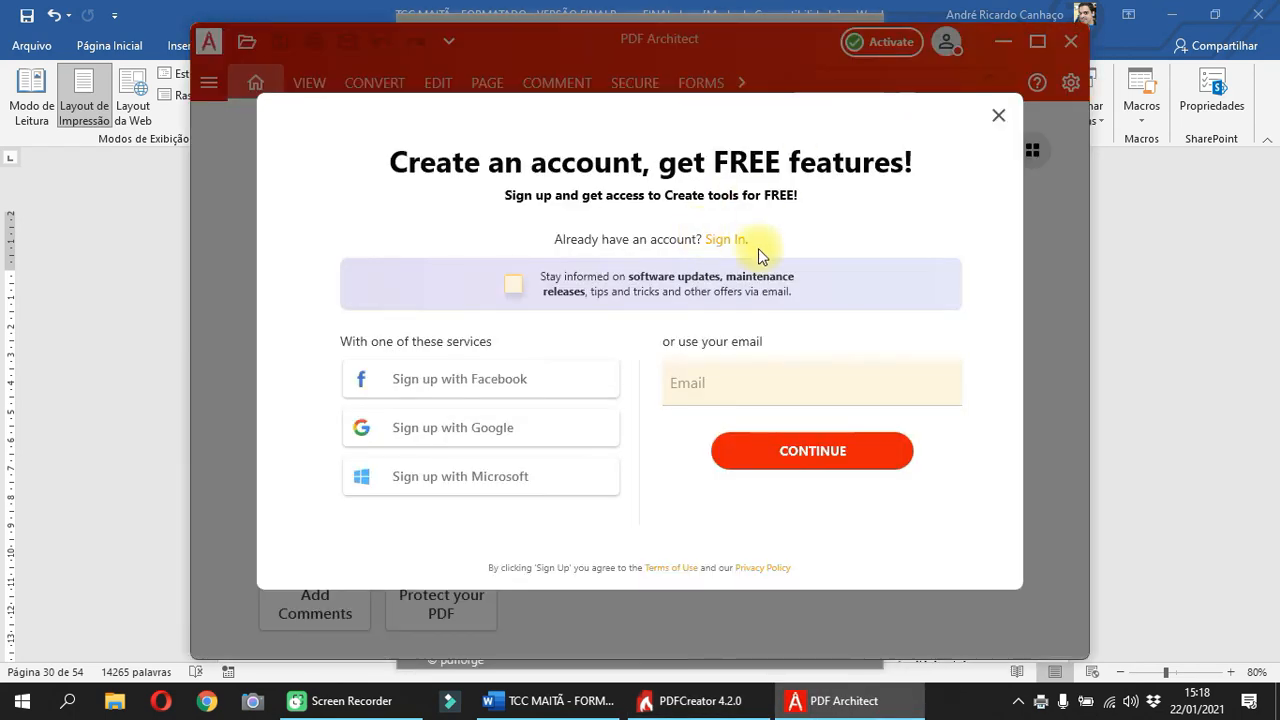
{"action": "left_click", "coordinate": [998, 116]}
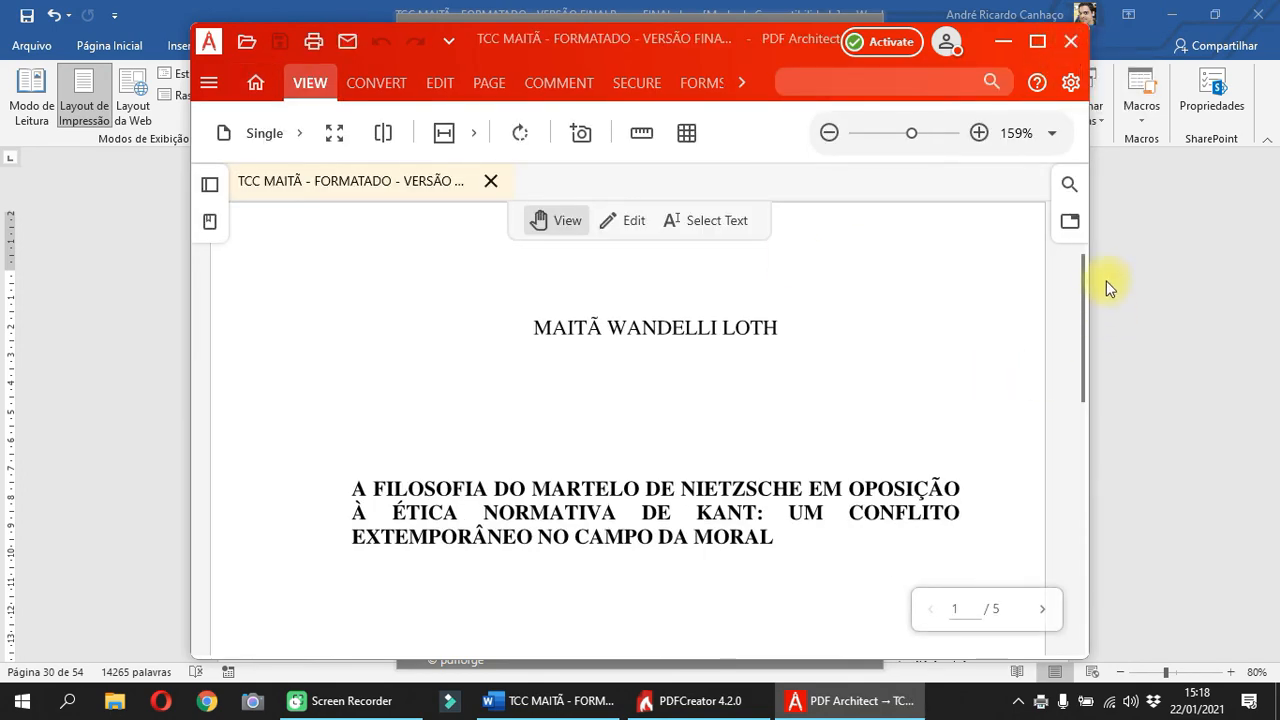
Page through the exported PDF to page 5, and close the PDF viewer and the PDFCreator window
{"action": "left_click_drag", "start_coordinate": [1081, 281], "coordinate": [1077, 250]}
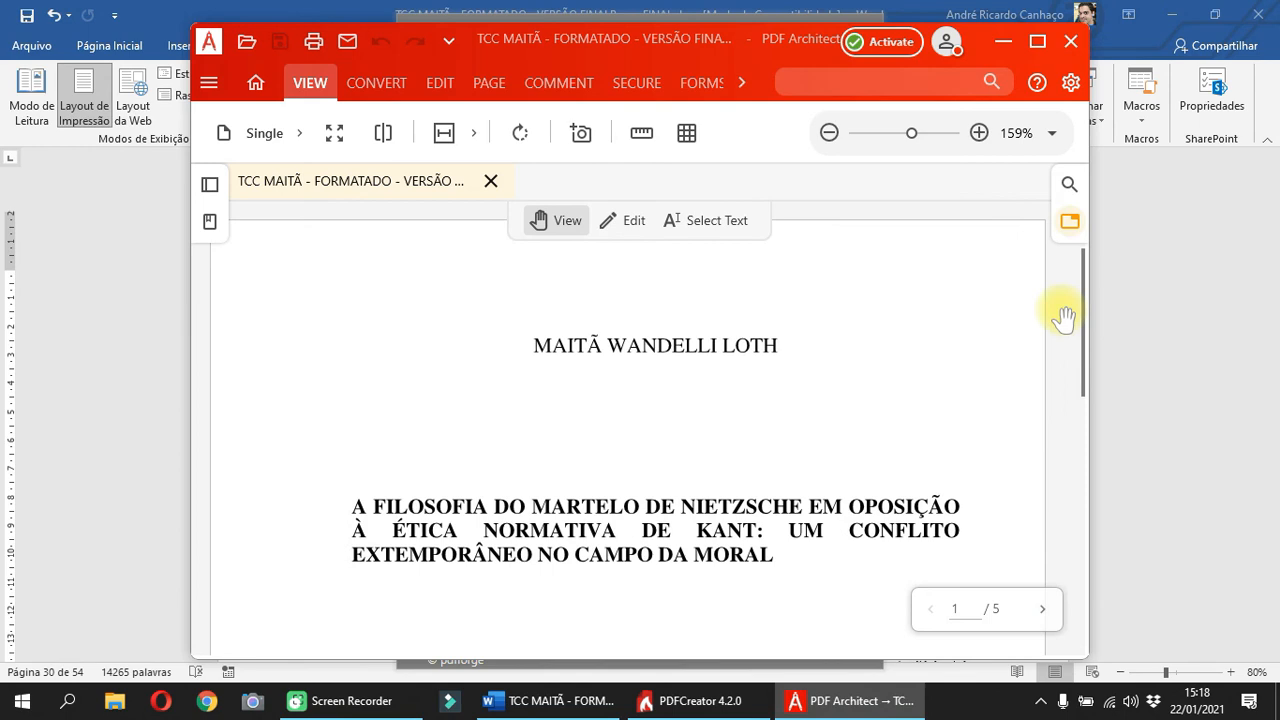
{"action": "left_click", "coordinate": [957, 612]}
{"action": "left_click_drag", "start_coordinate": [957, 612], "coordinate": [1003, 615]}
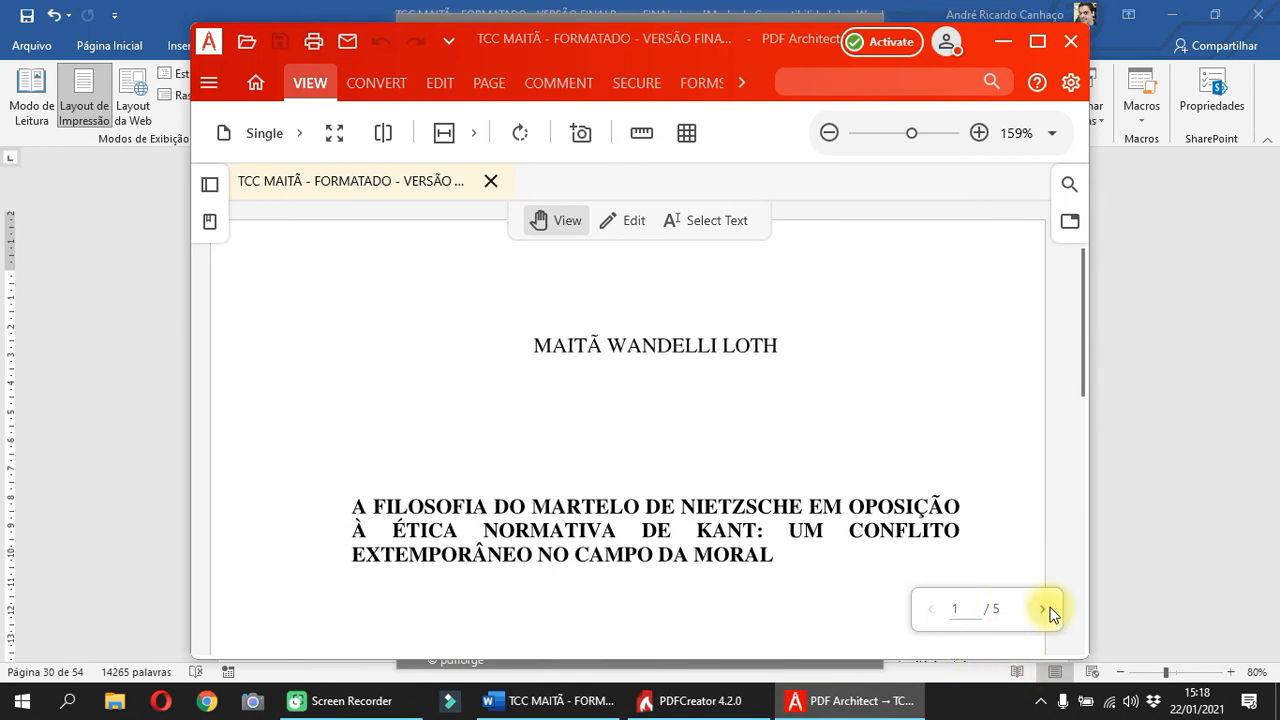
{"action": "left_click", "coordinate": [1044, 609]}
{"action": "left_click", "coordinate": [1044, 609]}
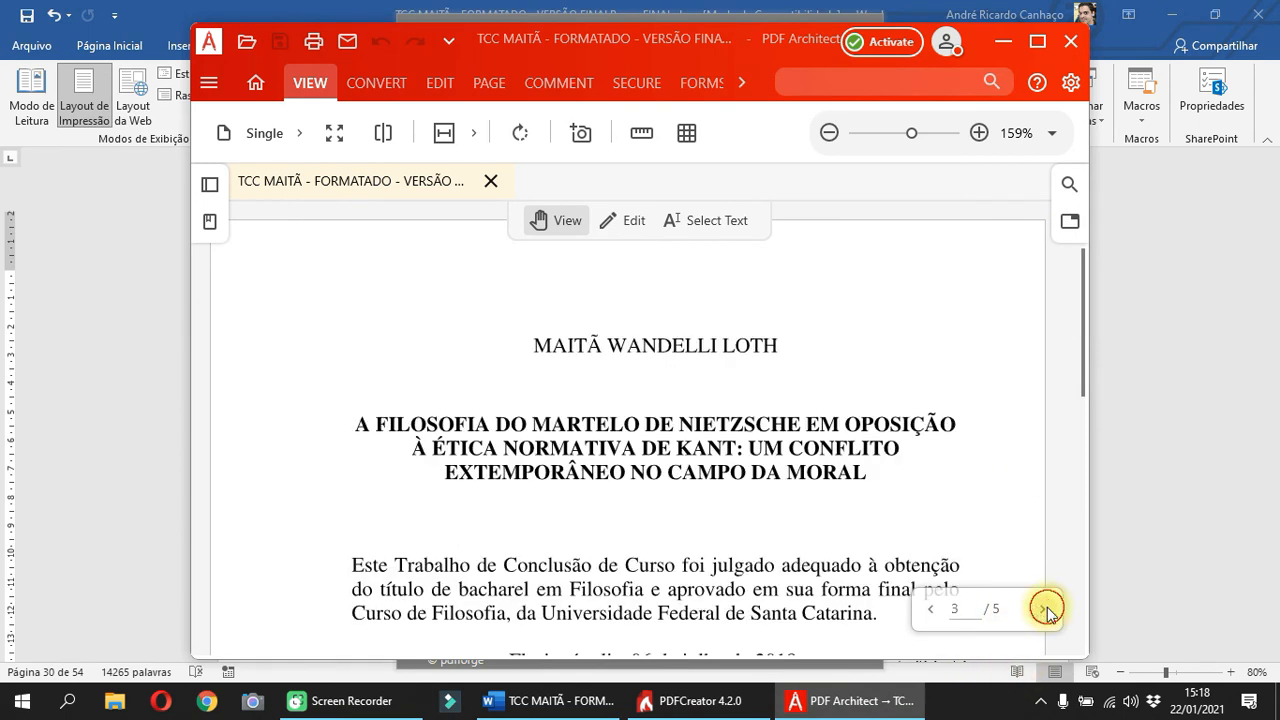
{"action": "left_click", "coordinate": [1044, 609]}
{"action": "left_click", "coordinate": [1044, 609]}
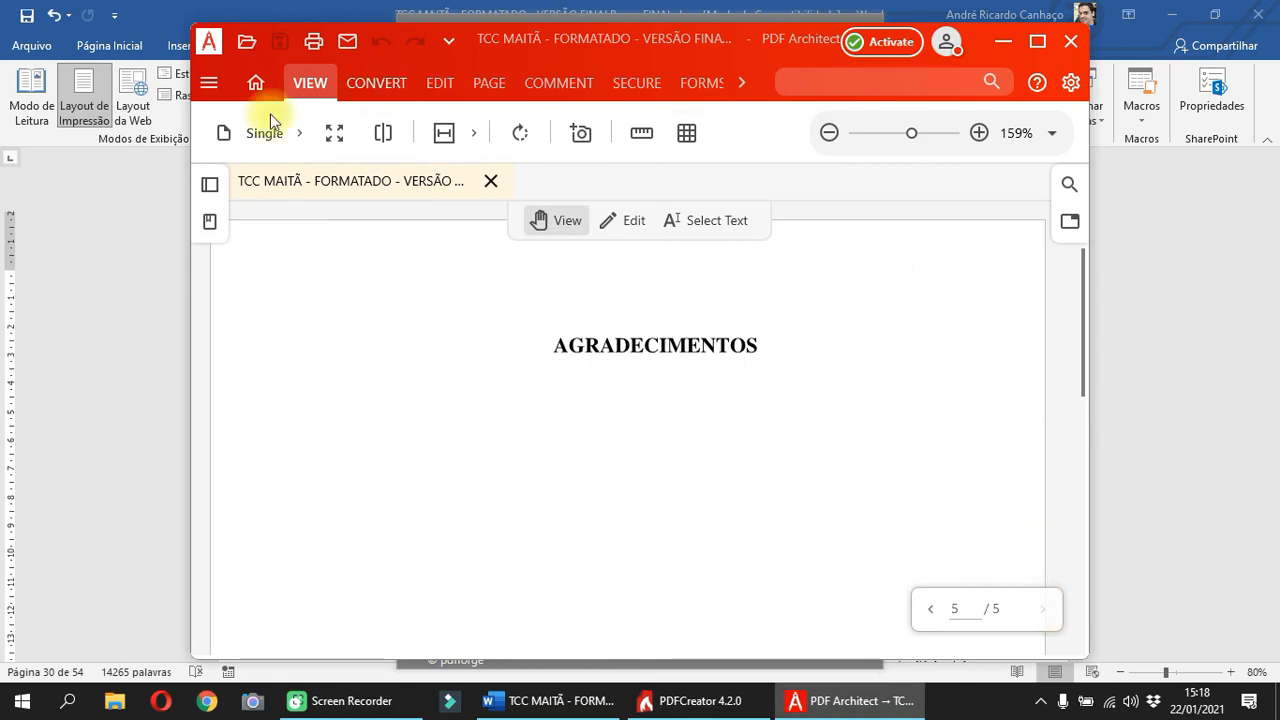
{"action": "left_click", "coordinate": [1070, 42]}
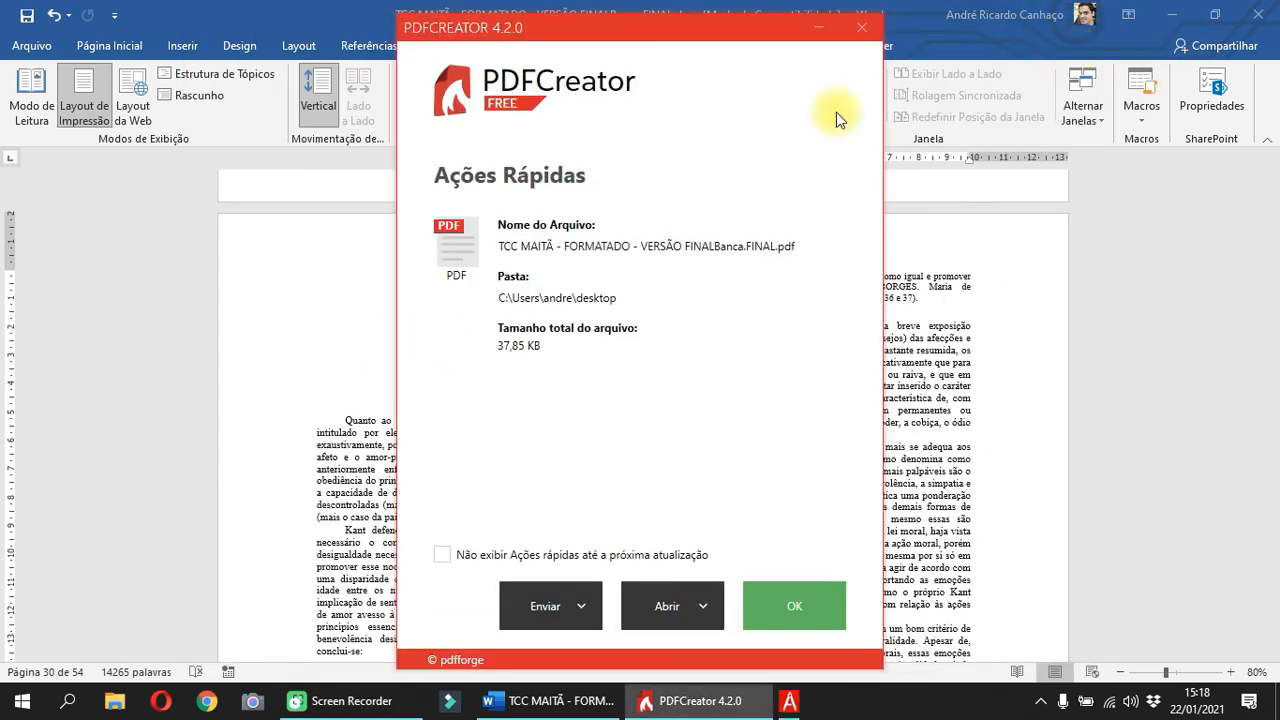
{"action": "left_click", "coordinate": [862, 27]}
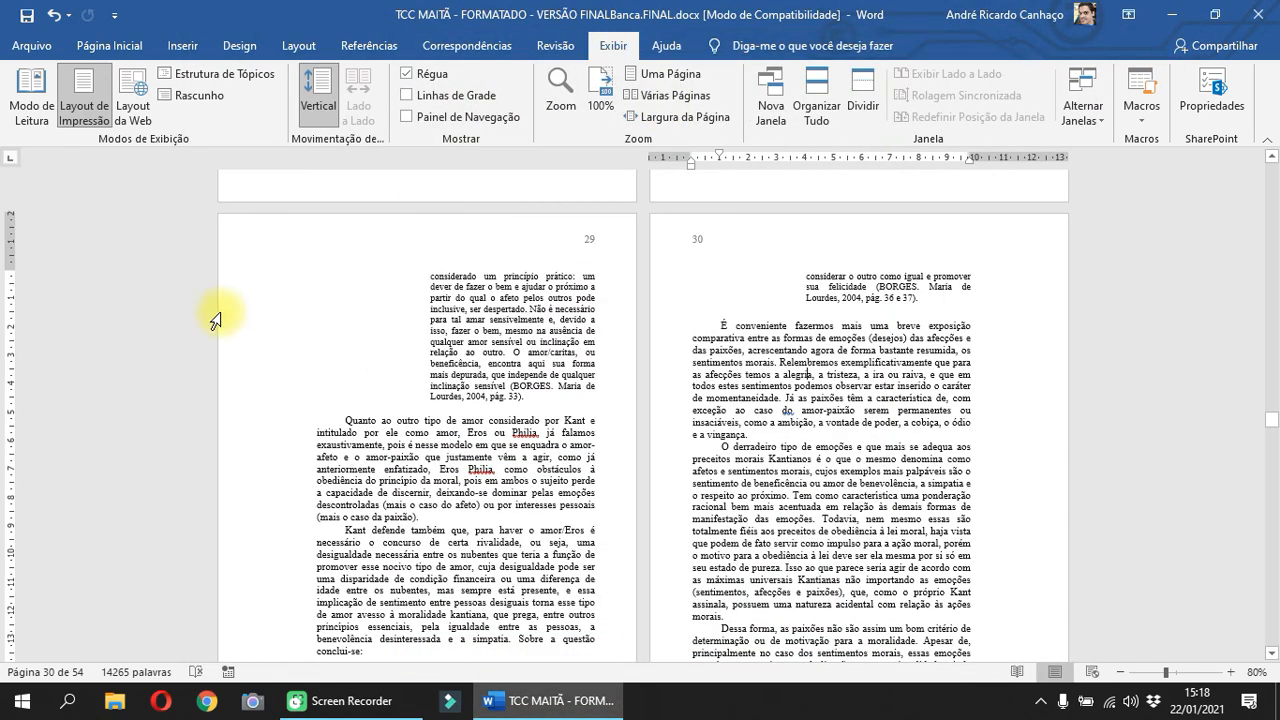
Review the page range and the list of available printers in the print settings, and return to the document unchanged
{"action": "left_click", "coordinate": [31, 45]}
{"action": "left_click", "coordinate": [84, 376]}
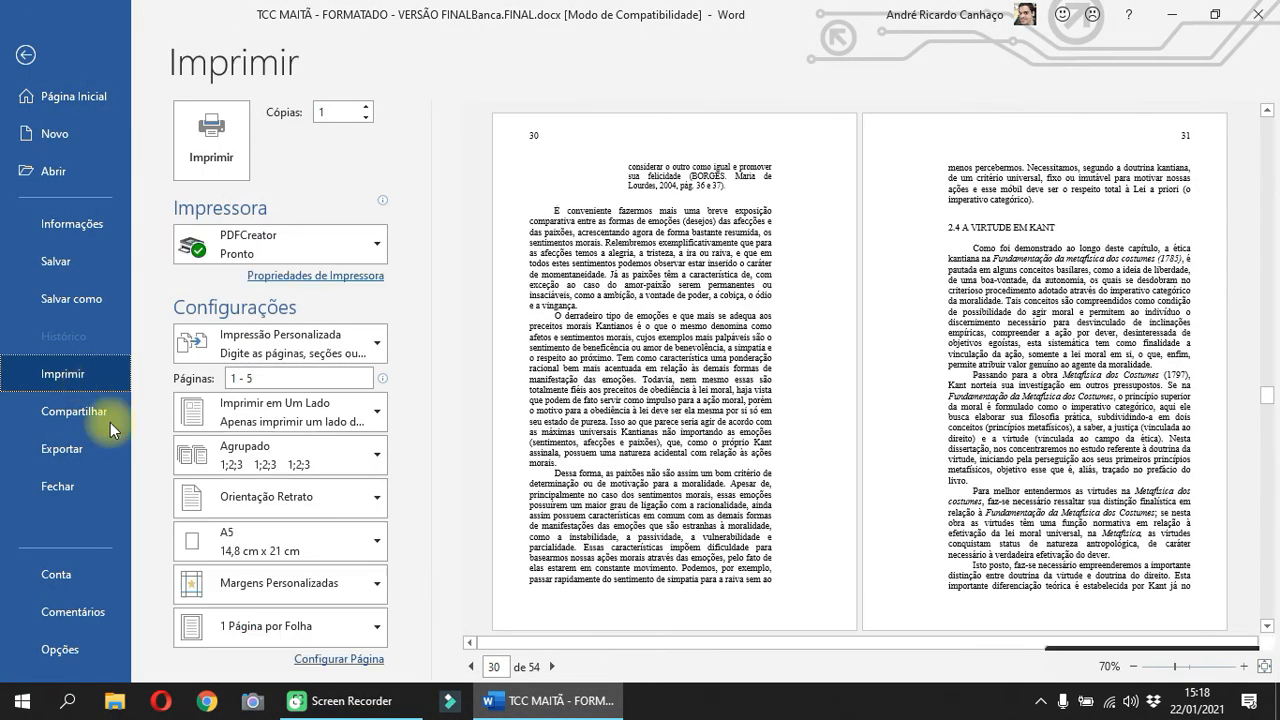
{"action": "left_click", "coordinate": [253, 376]}
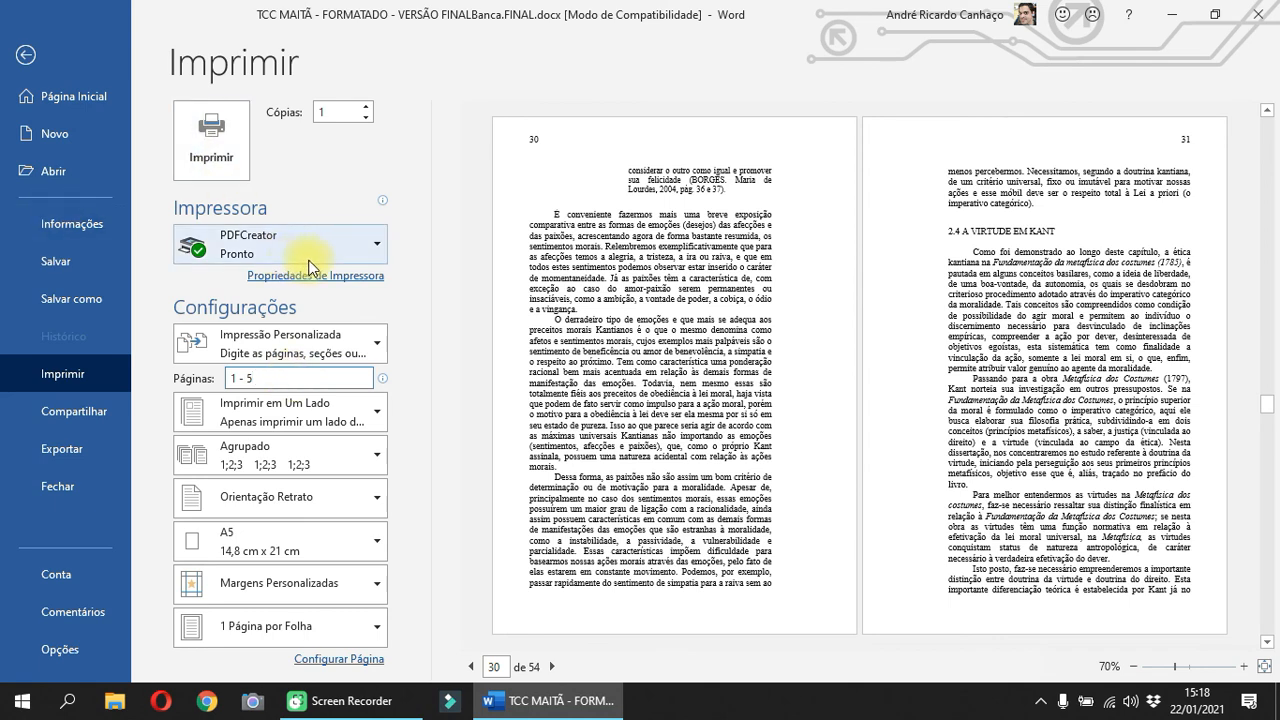
{"action": "left_click", "coordinate": [372, 251]}
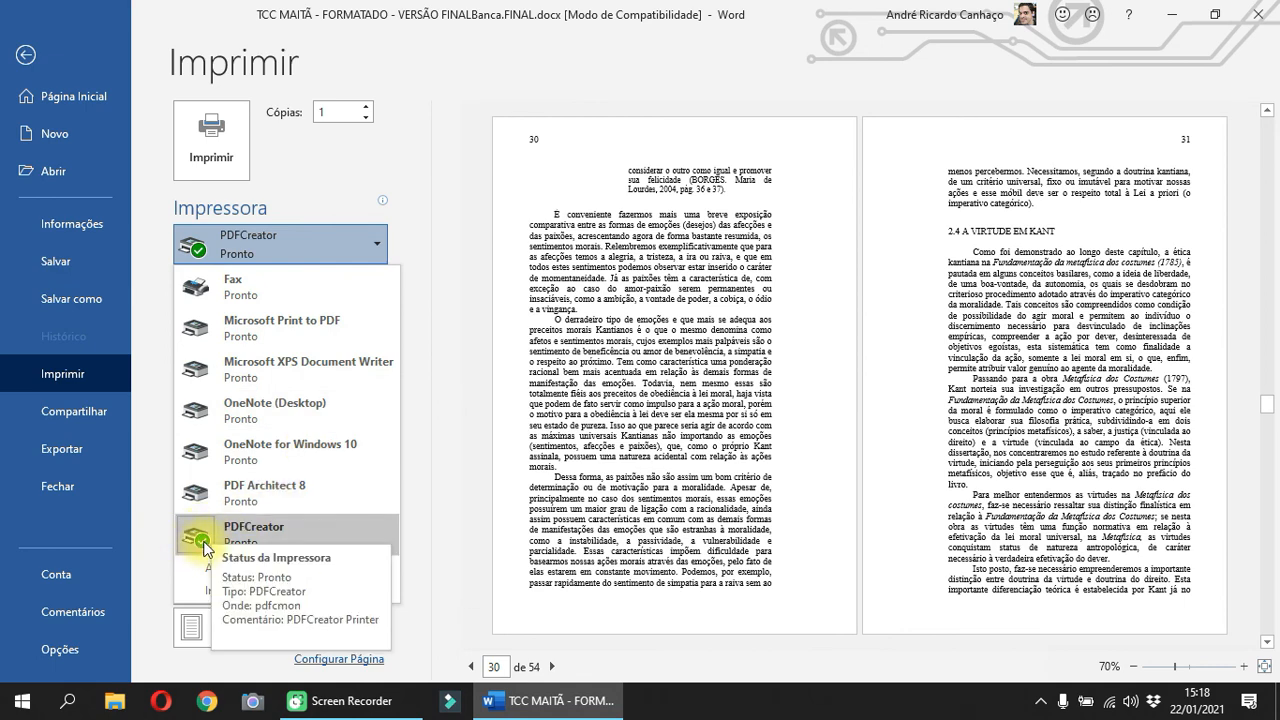
{"action": "left_click", "coordinate": [443, 398]}
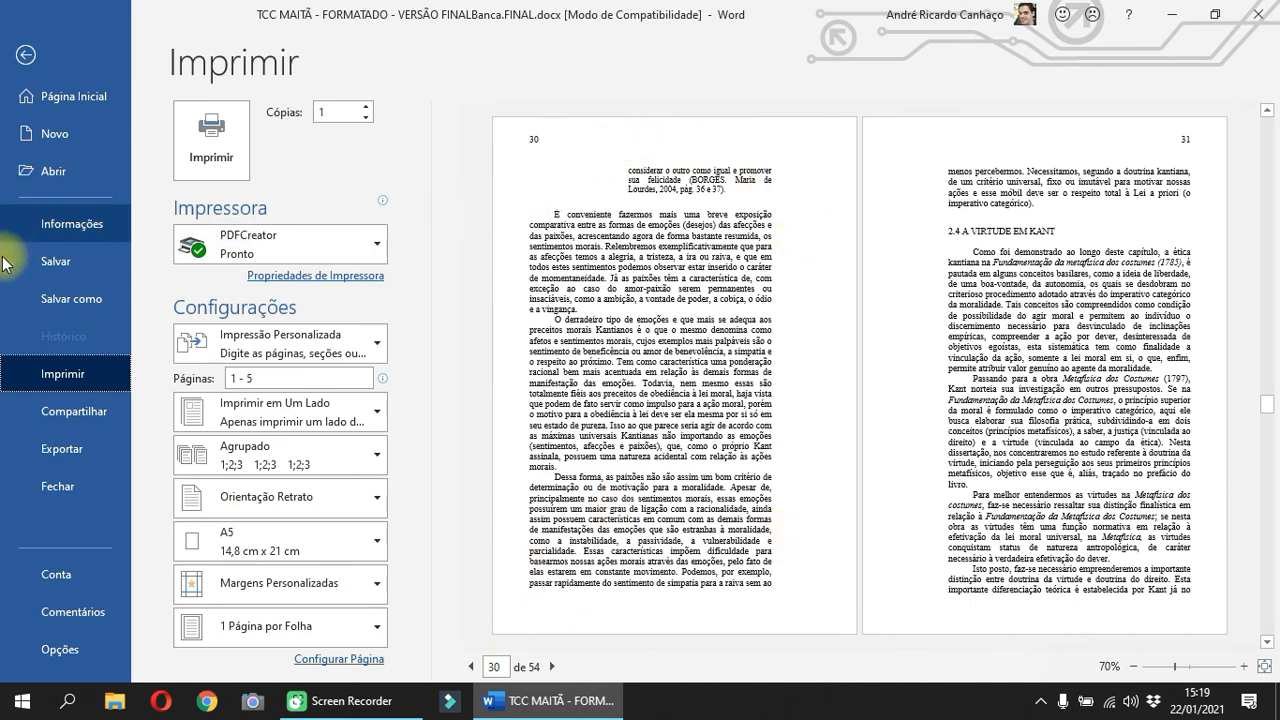
{"action": "left_click", "coordinate": [27, 56]}
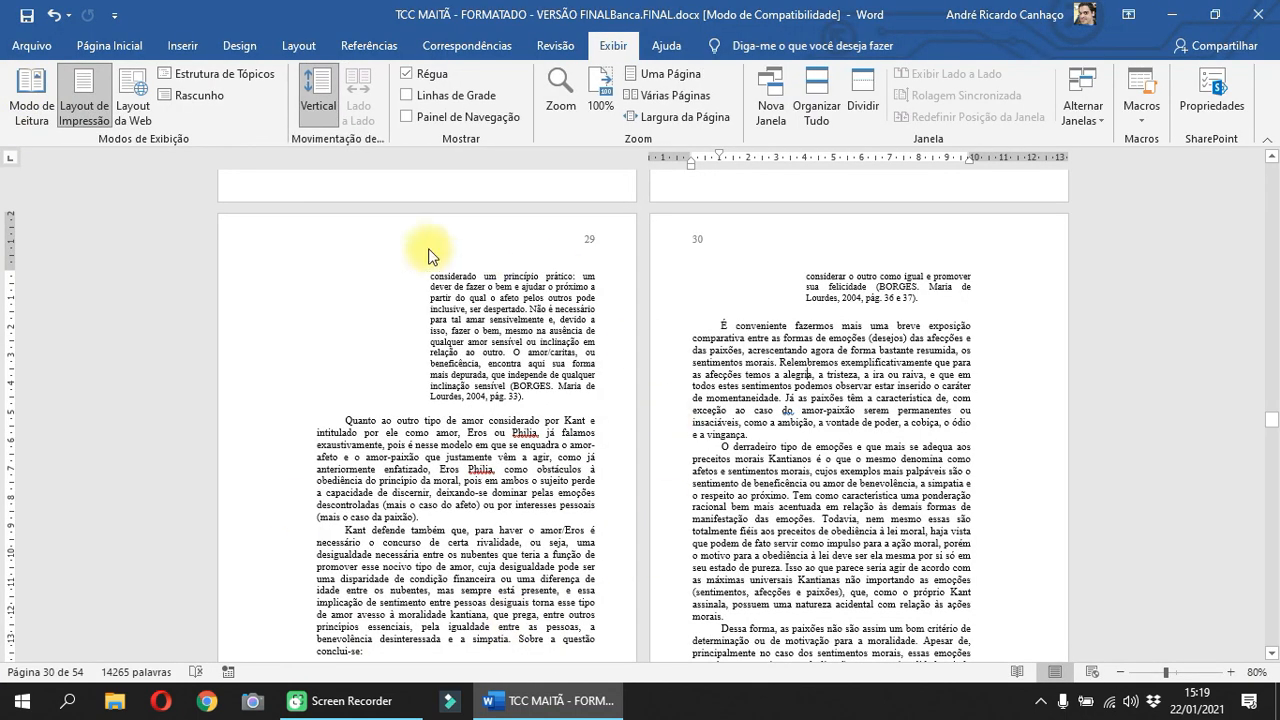